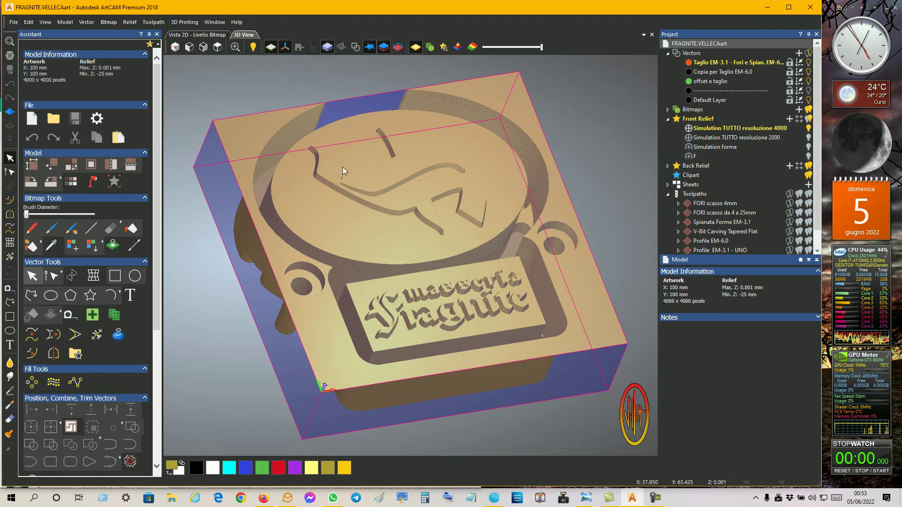
# In the 2D view, hide the Taglio EM-3.1 layer and display the Copia per Taglio EM-6.0 vectors.
pyautogui.click(205, 36)
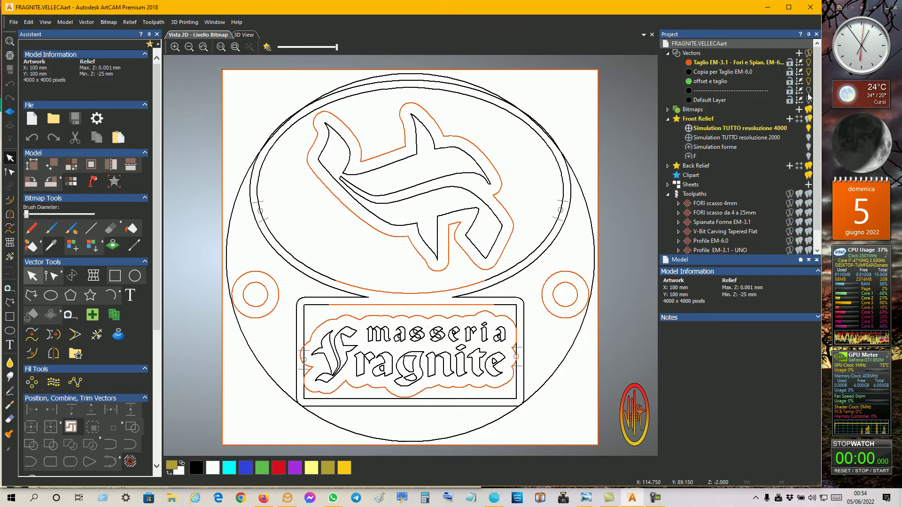
pyautogui.click(810, 65)
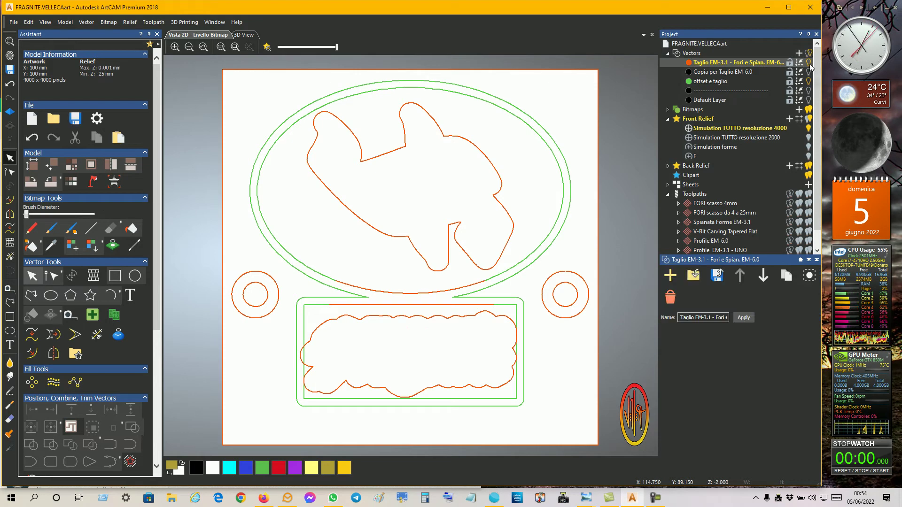
pyautogui.click(808, 72)
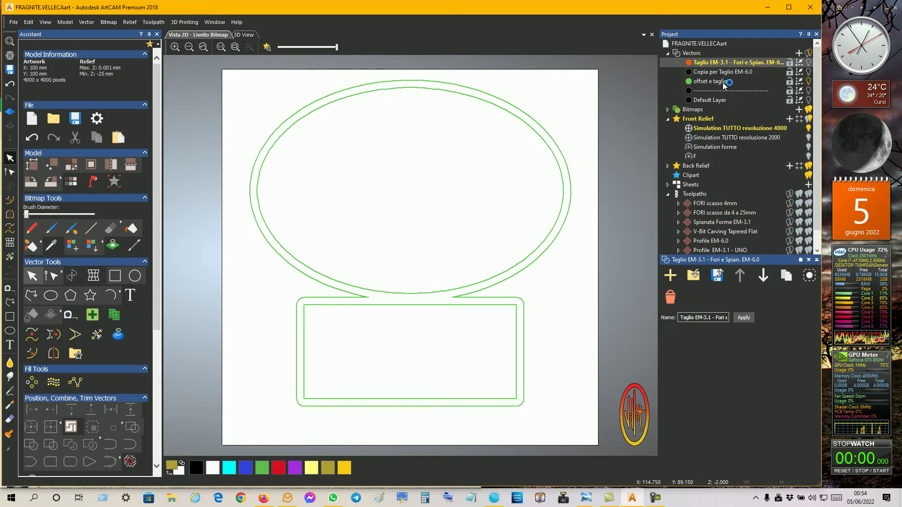
pyautogui.click(780, 82)
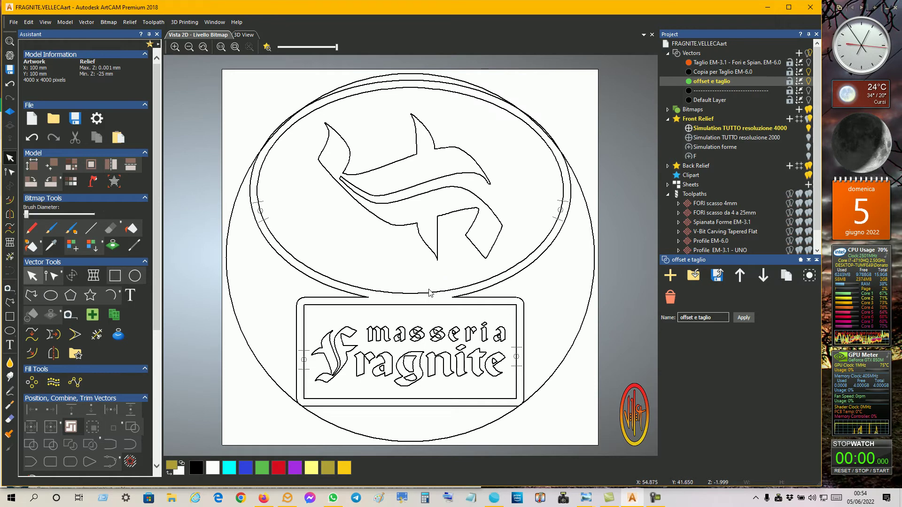
# Examine the "masseria Fragnite" lettering vectors up close in the 2D view, leaving nothing selected.
pyautogui.click(436, 334)
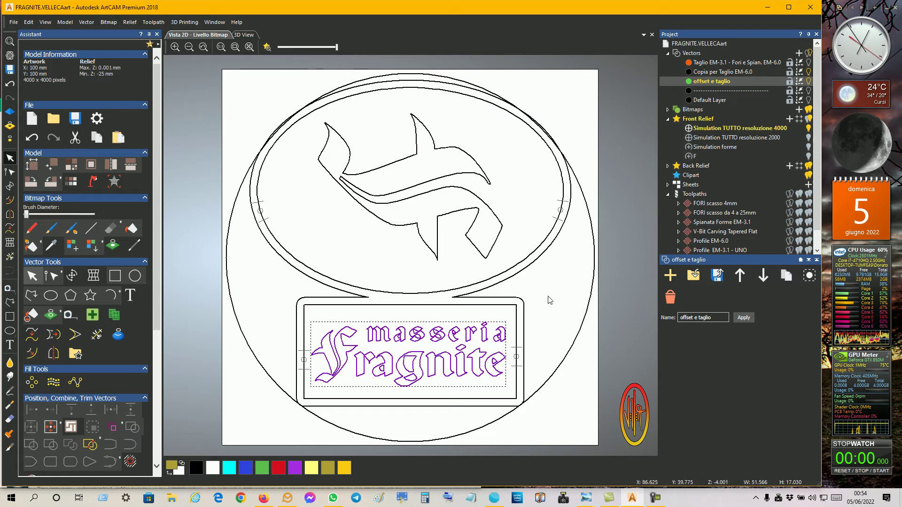
pyautogui.click(533, 304)
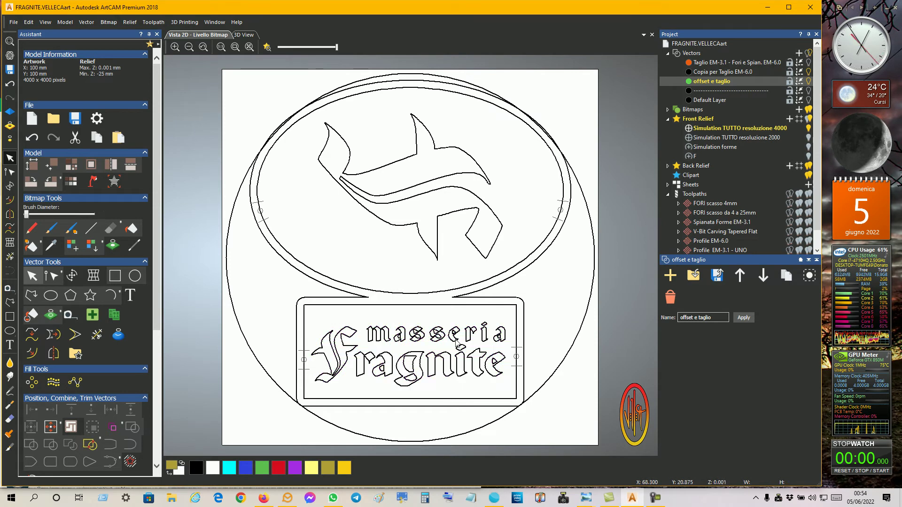
pyautogui.scroll(3, 454, 337)
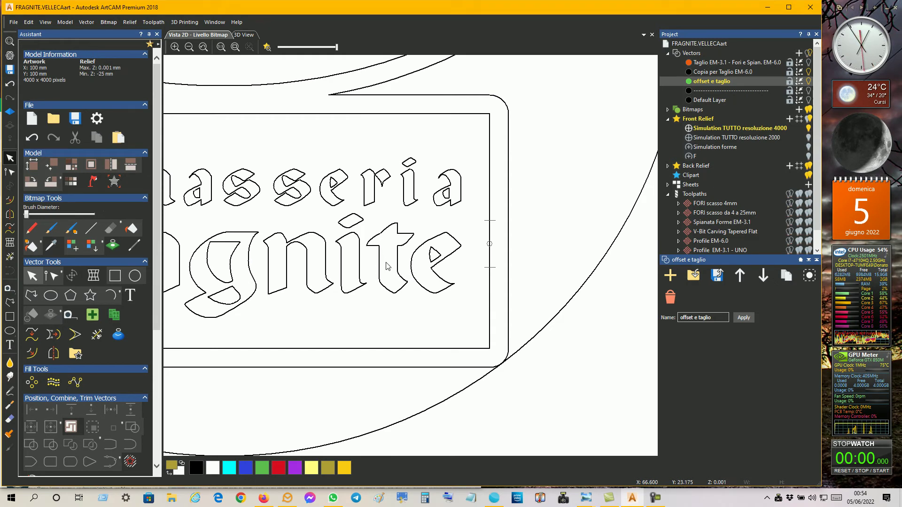
pyautogui.scroll(-2, 402, 236)
pyautogui.scroll(-2, 377, 249)
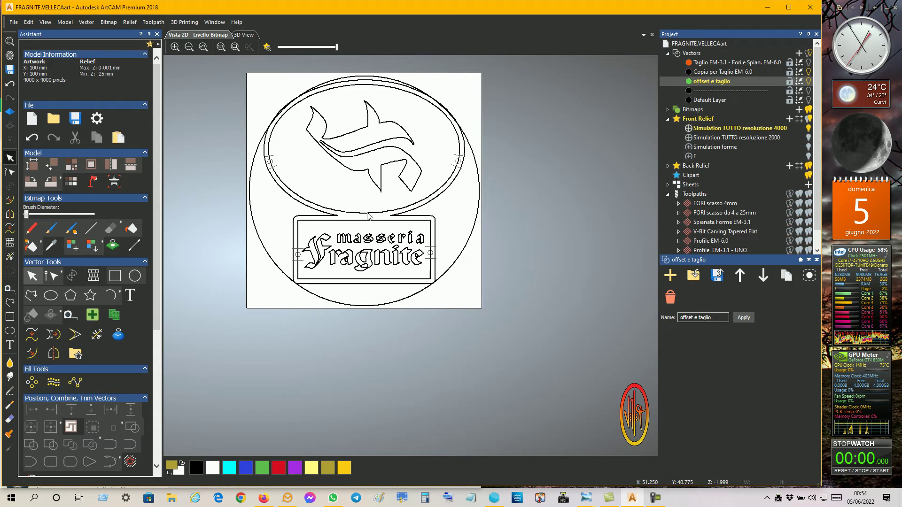
# Select the animal figure, the plaque's outer outline and the "masseria Fragnite" lettering as the vectors for V-bit carving.
pyautogui.click(694, 194)
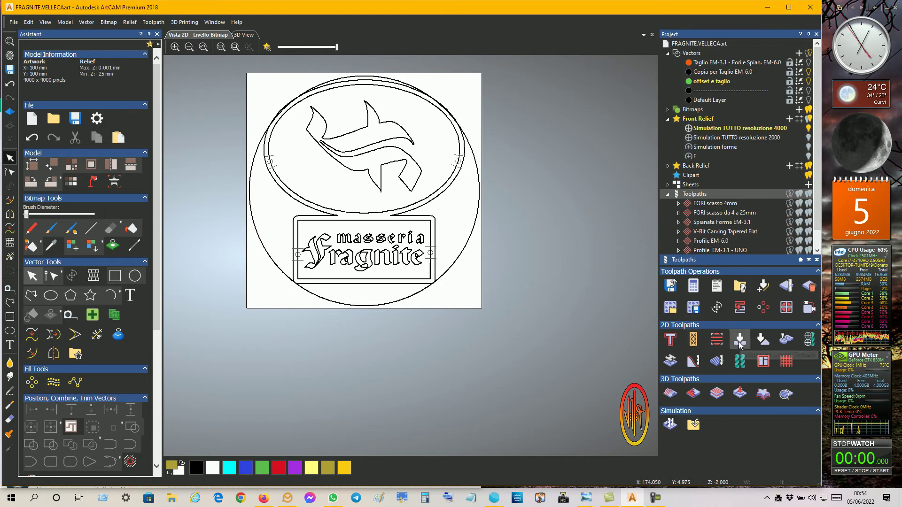
pyautogui.click(354, 173)
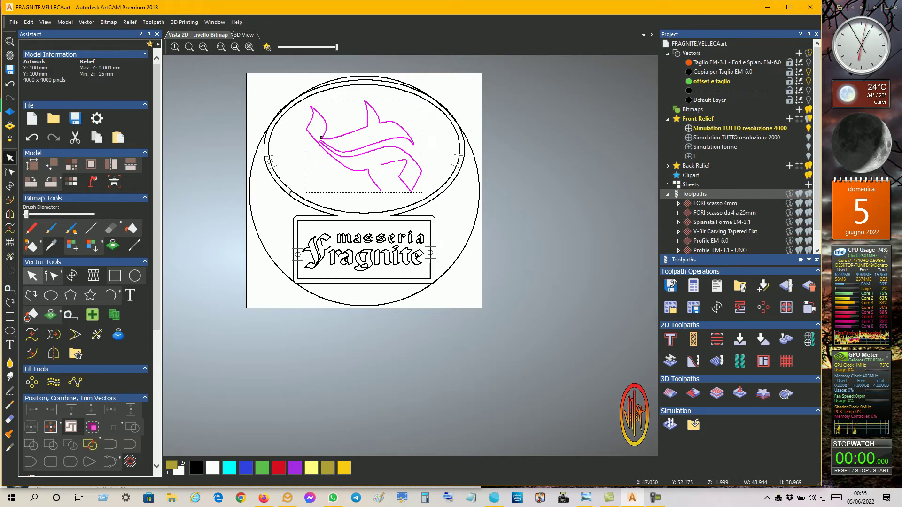
pyautogui.keyDown('shift'); pyautogui.click(280, 189); pyautogui.keyUp('shift')
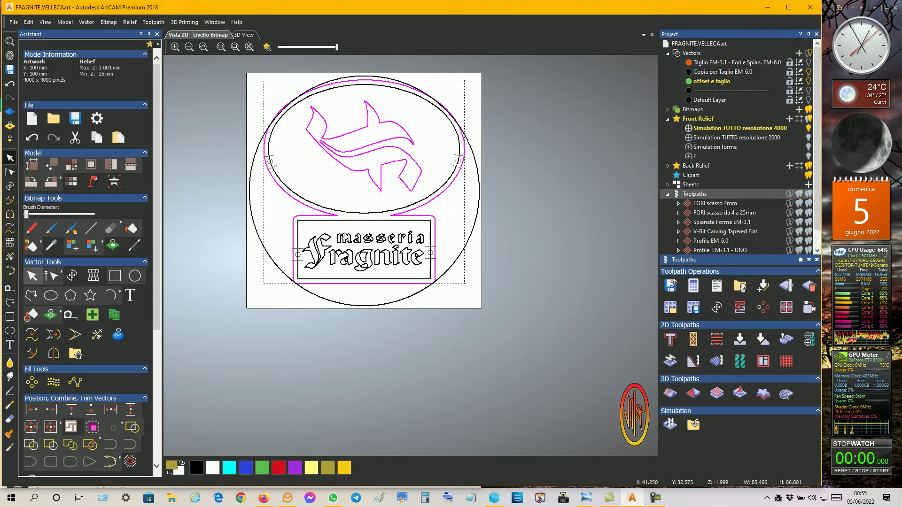
pyautogui.keyDown('shift'); pyautogui.click(343, 236); pyautogui.keyUp('shift')
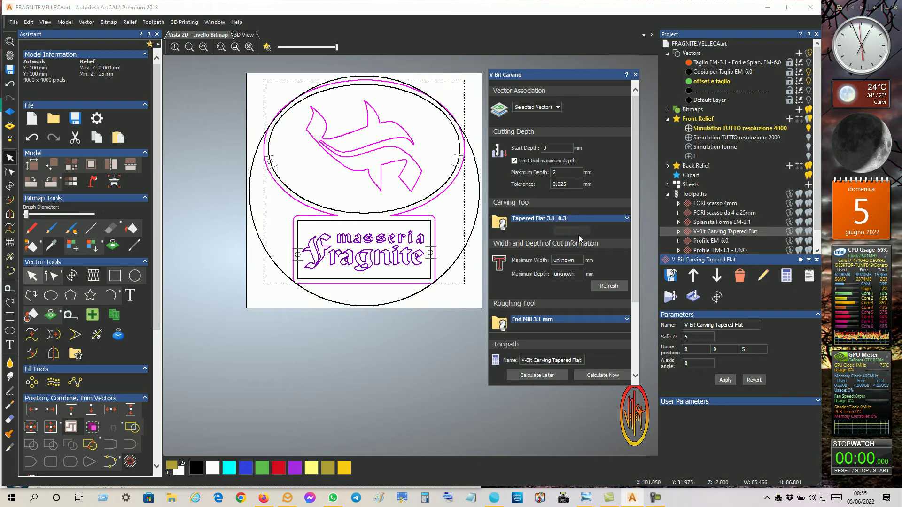
# Review the cutting depth, carving tool, roughing tool and material settings of the V-Bit Carving Tapered Flat toolpath.
pyautogui.scroll(-2, 579, 235)
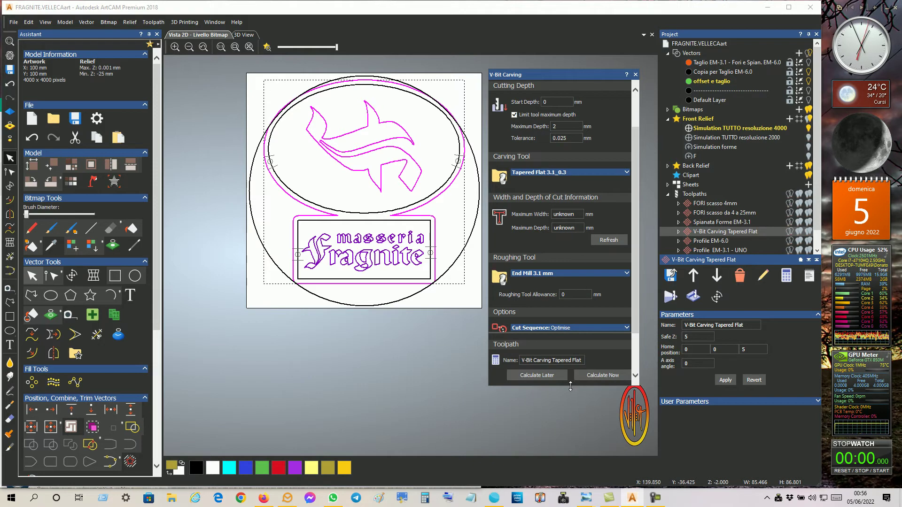
pyautogui.moveTo(569, 386); pyautogui.dragTo(569, 433)
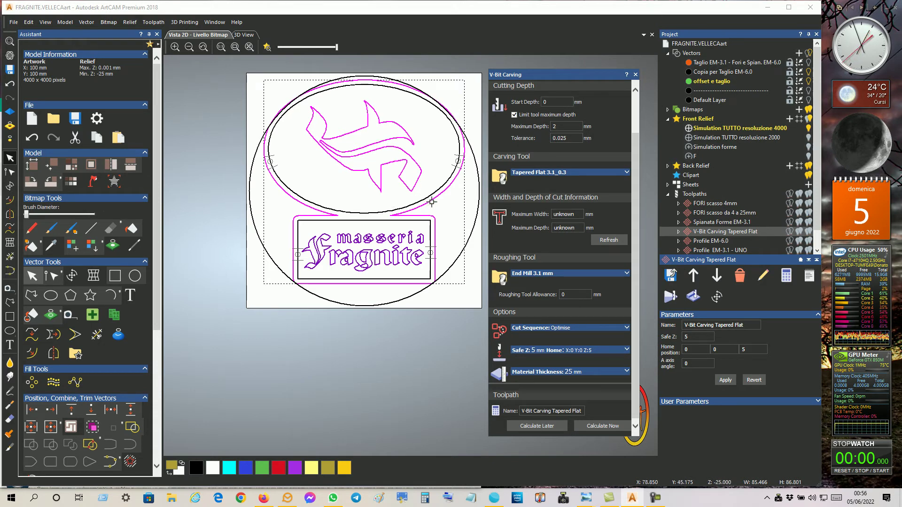
pyautogui.click(635, 75)
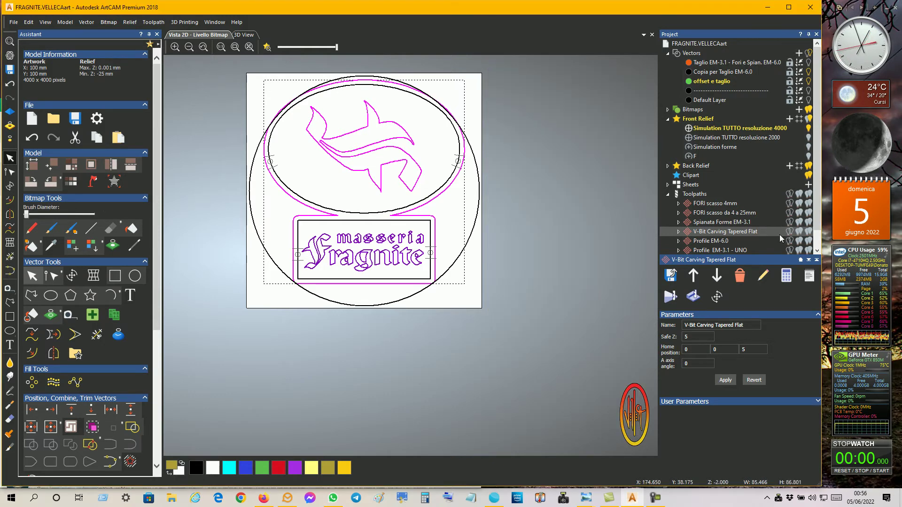
# Display the End Mill 3.1 mm roughing path of the V-Bit Carving Tapered Flat toolpath over the 3D relief.
pyautogui.click(678, 231)
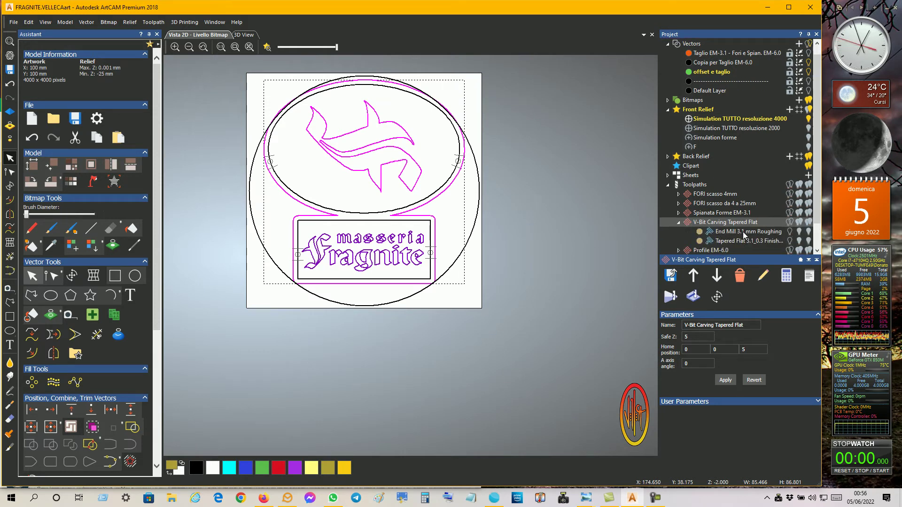
pyautogui.click(790, 233)
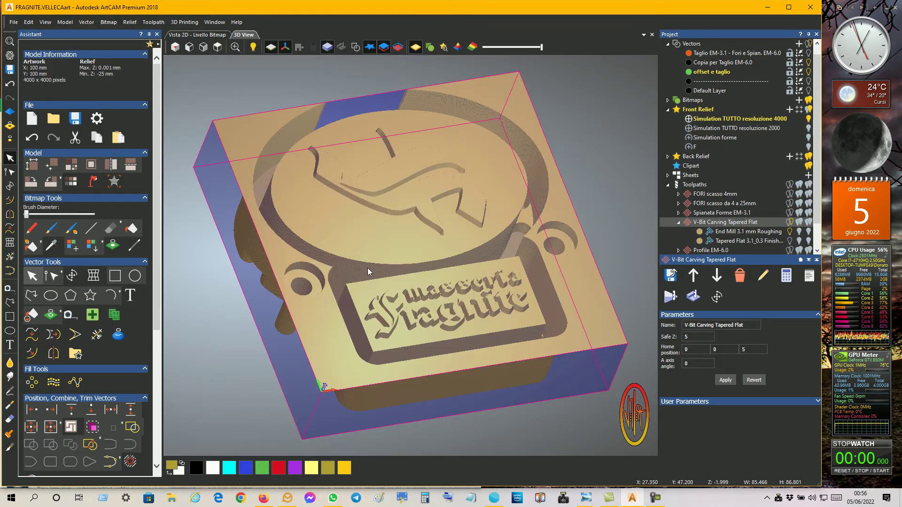
pyautogui.moveTo(367, 268); pyautogui.dragTo(446, 241)
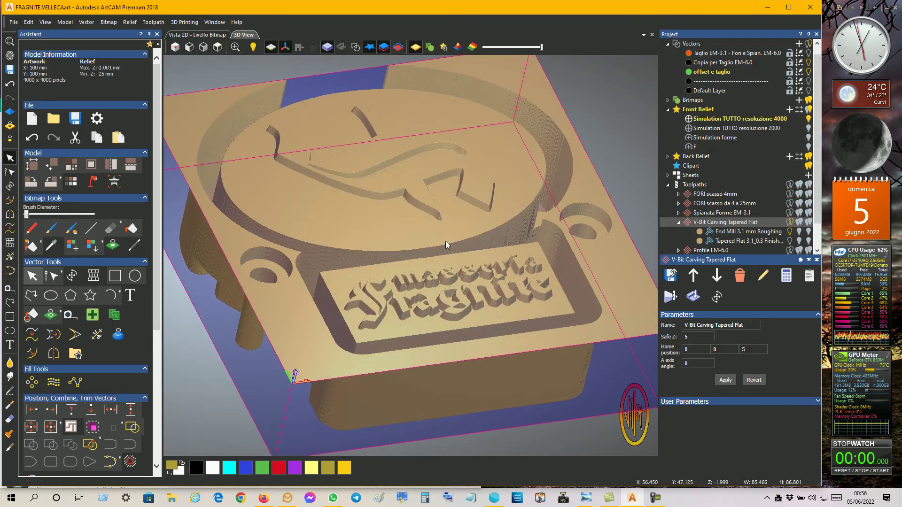
pyautogui.click(809, 231)
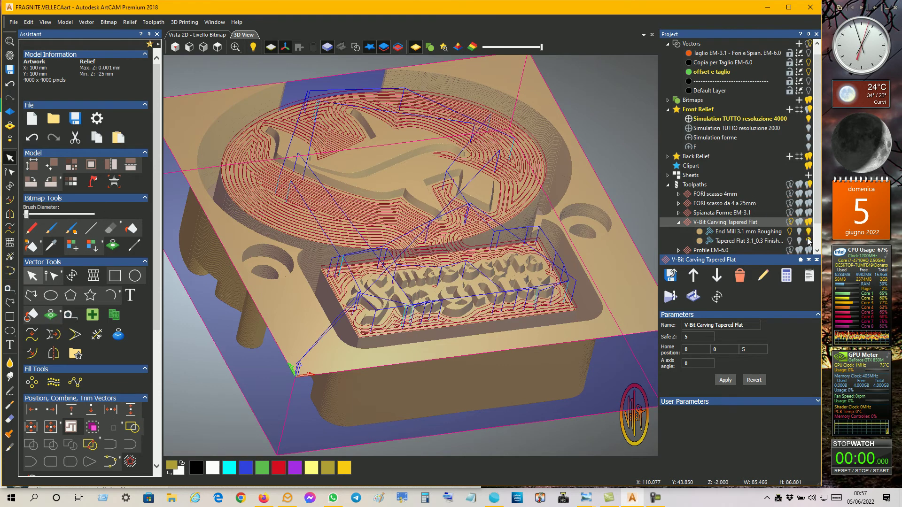
pyautogui.click(809, 241)
pyautogui.click(809, 241)
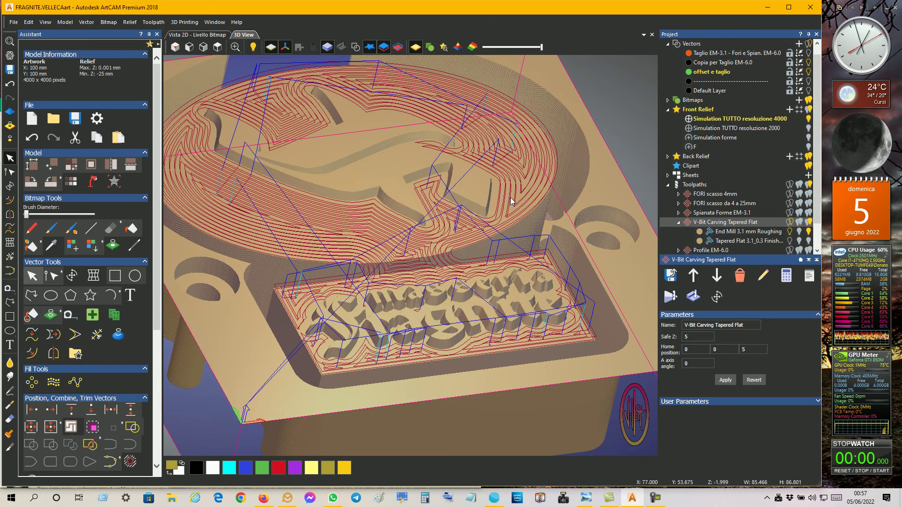
# Inspect the End Mill 3.1 mm roughing tool's stepover, stepdown, feed and spindle settings in the V-Bit Carving toolpath.
pyautogui.doubleClick(701, 222)
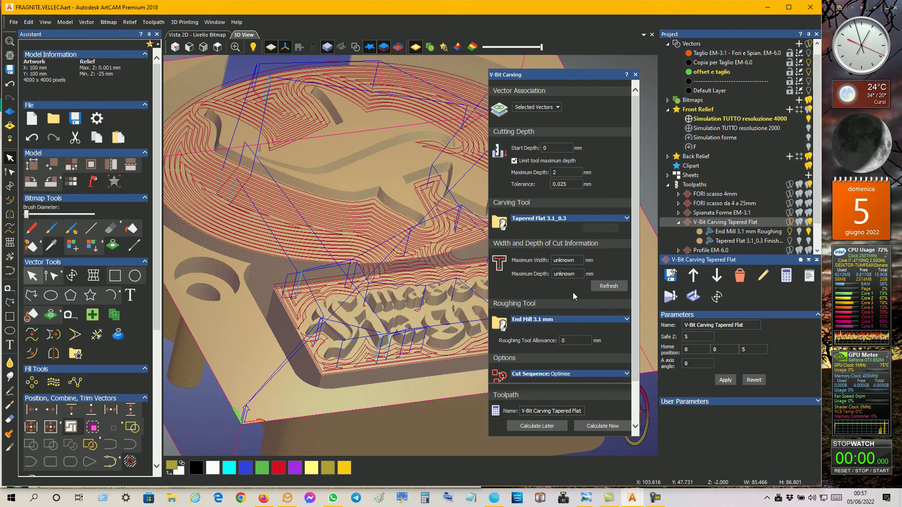
pyautogui.click(626, 320)
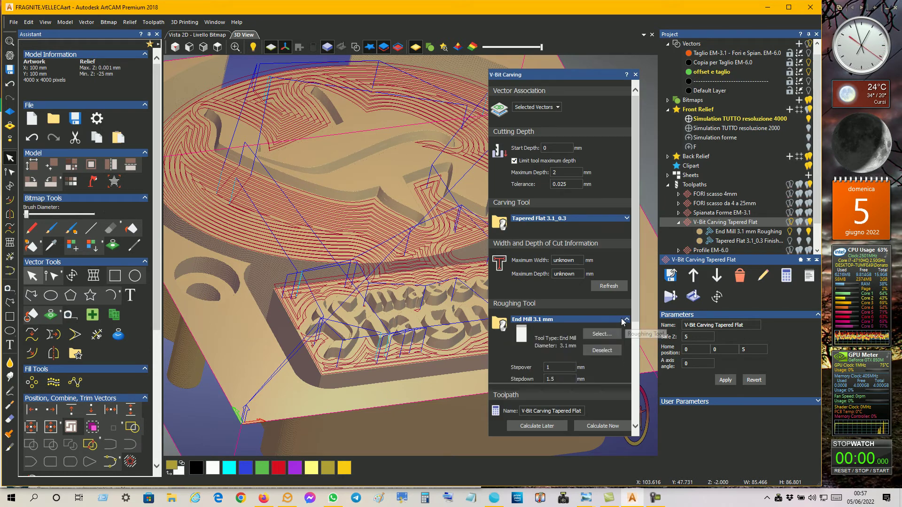
pyautogui.scroll(-3, 628, 328)
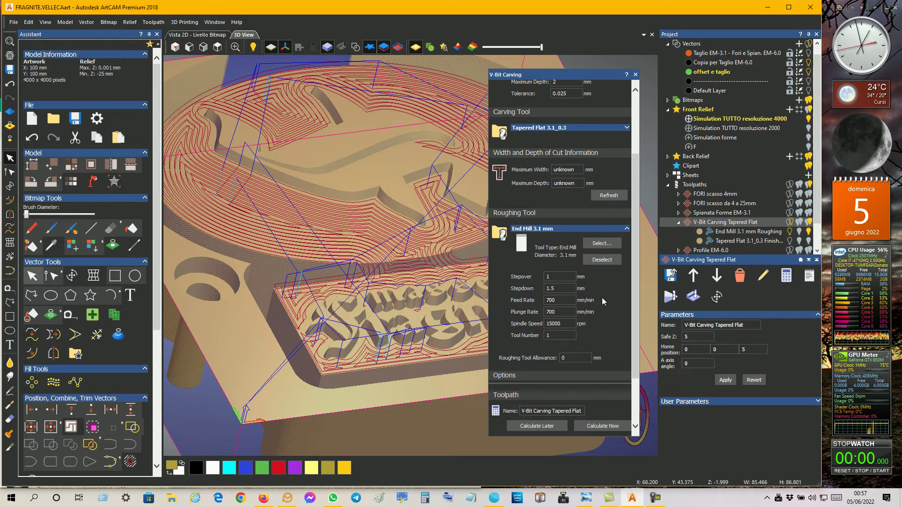
pyautogui.click(568, 297)
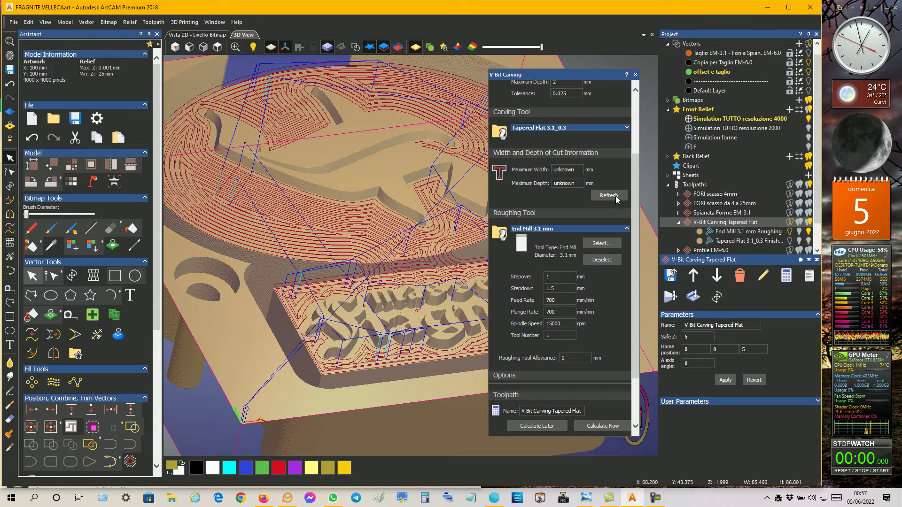
pyautogui.click(634, 75)
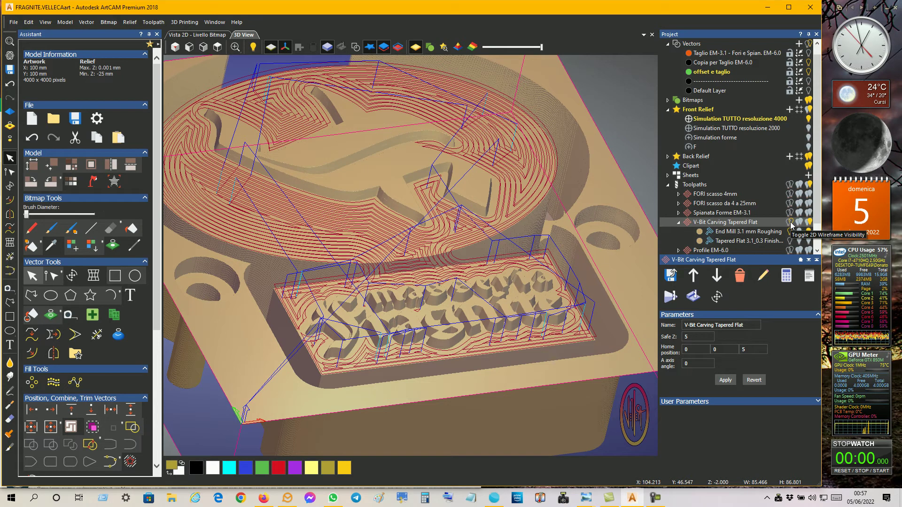
# Hide the complete V-Bit Carving Tapered Flat toolpath from the 3D view and look over the bare relief.
pyautogui.click(678, 222)
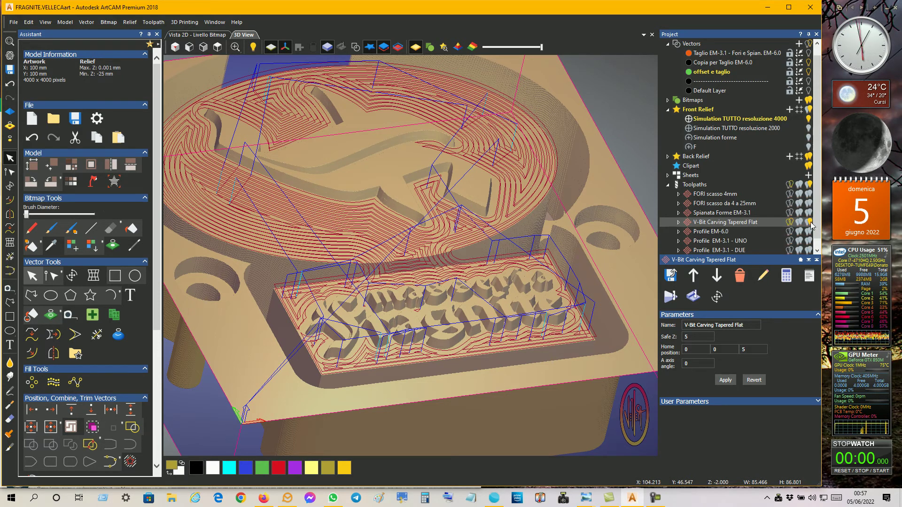
pyautogui.click(789, 223)
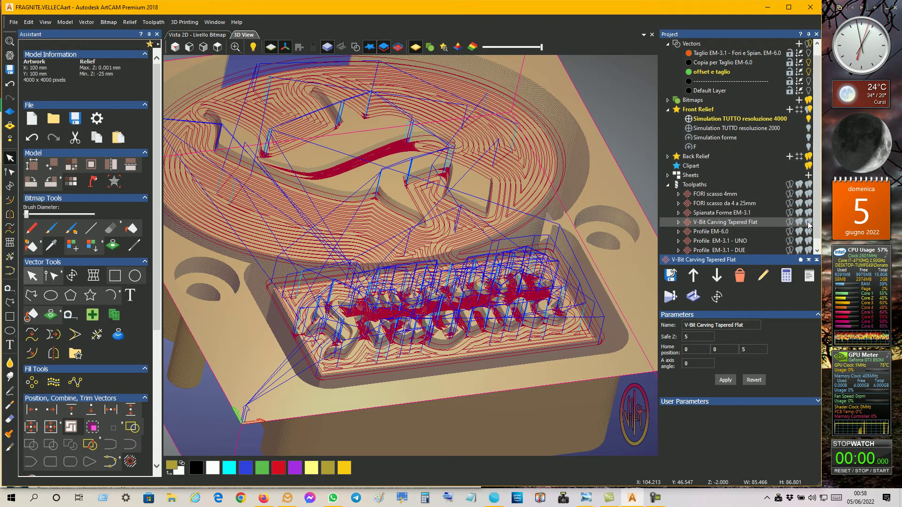
pyautogui.click(807, 223)
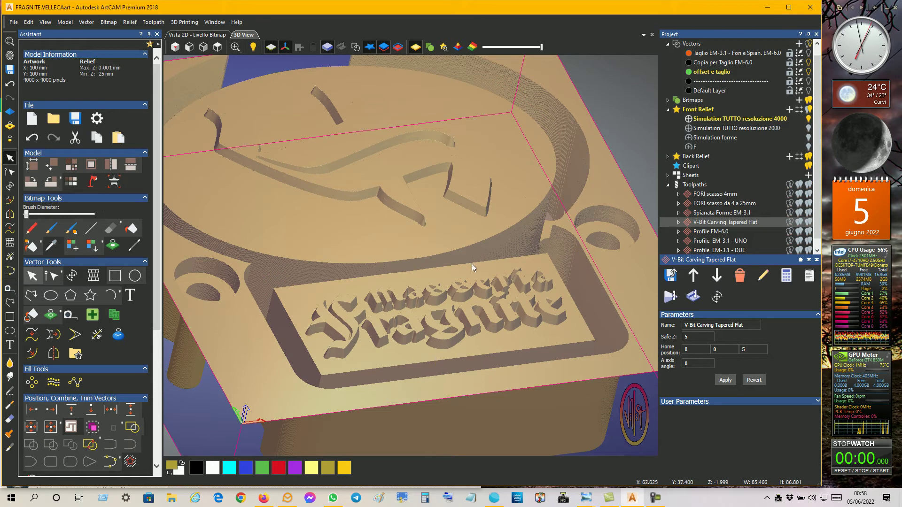
pyautogui.scroll(-2, 459, 256)
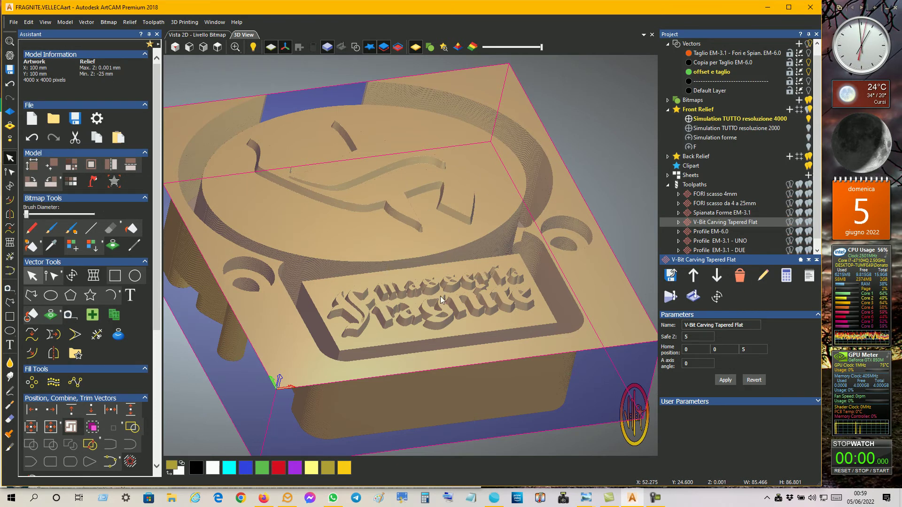
# Select the Spianata Forme EM-3.1 toolpath and clear the vector selection in the 2D view.
pyautogui.click(709, 212)
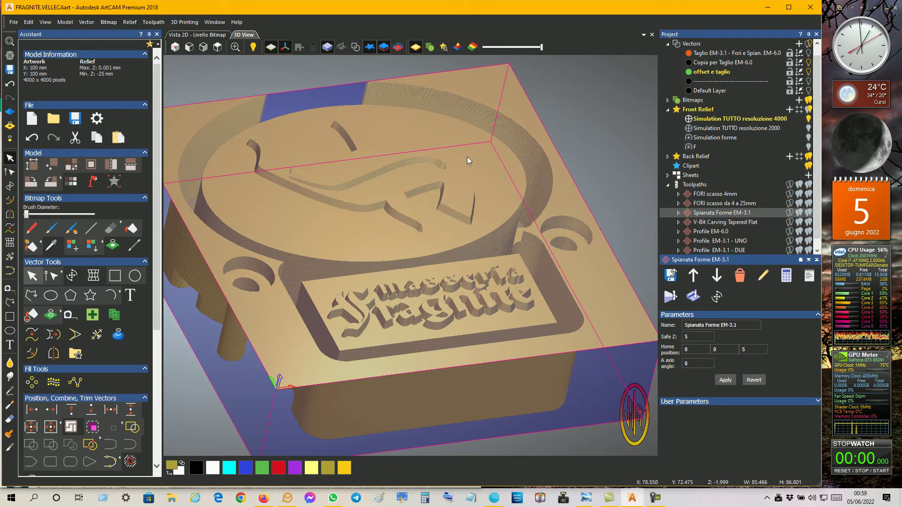
pyautogui.click(208, 34)
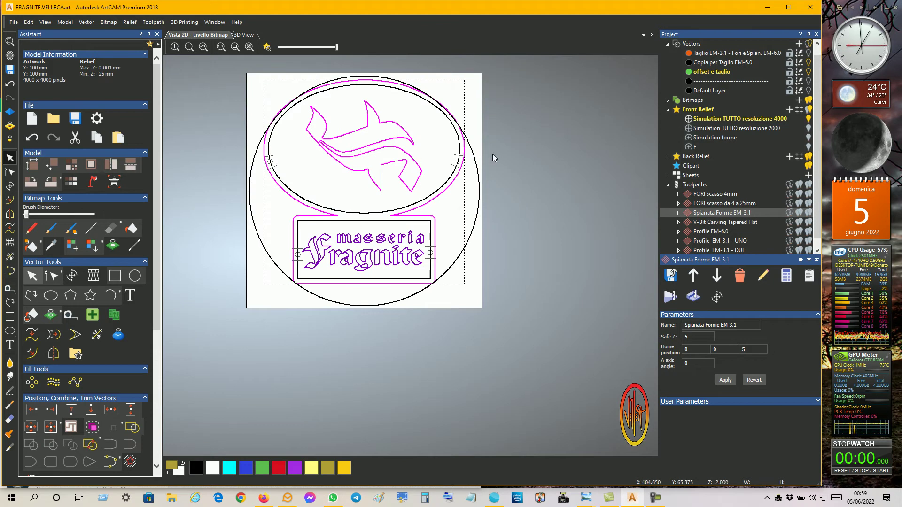
pyautogui.click(415, 158)
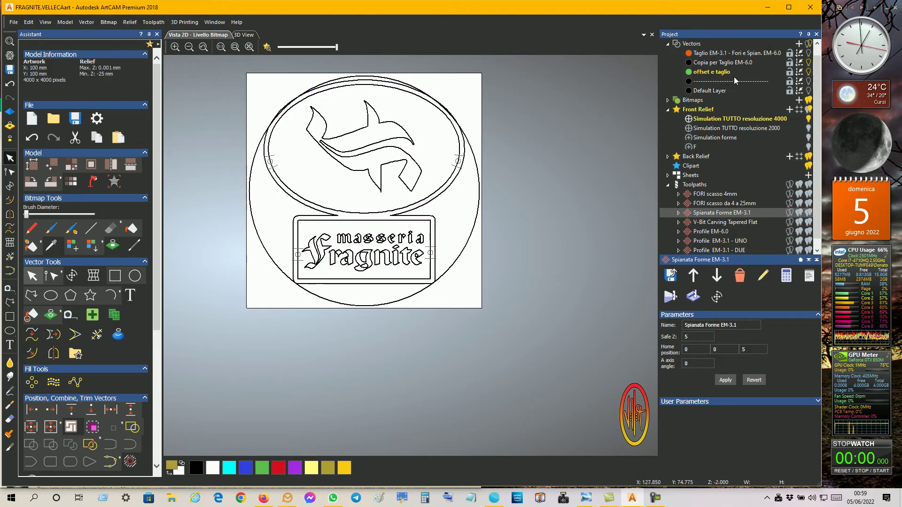
# Show the orange levelling vectors, make the Copia per Taglio EM-6.0 layer active, and compare the animal figure's outer contour with the 3D relief.
pyautogui.scroll(1, 731, 83)
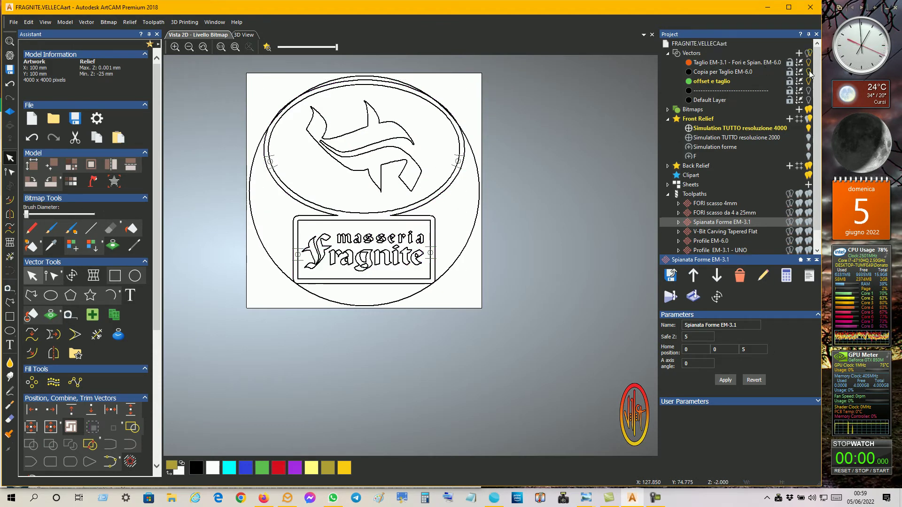
pyautogui.click(808, 73)
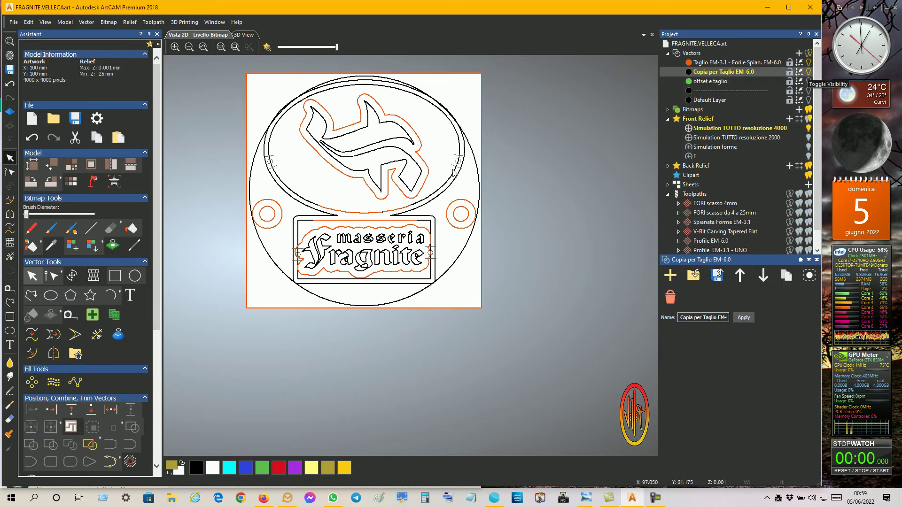
pyautogui.click(428, 173)
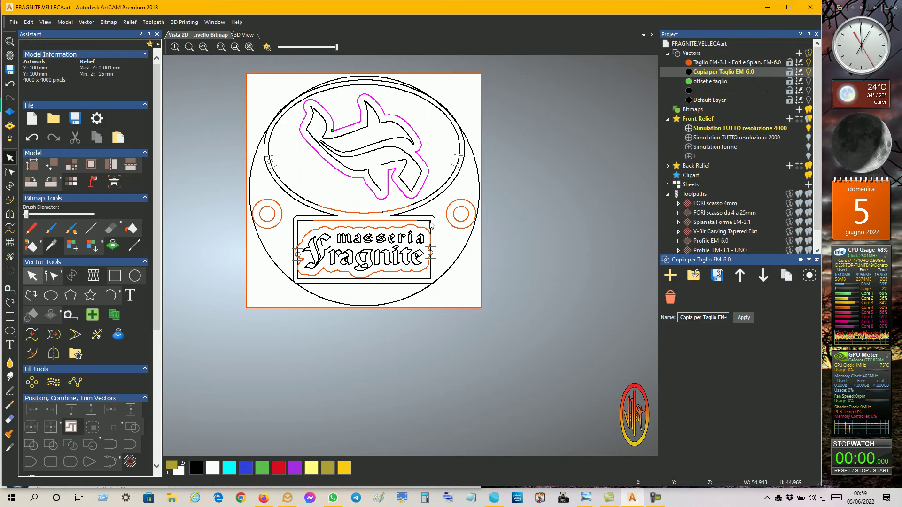
pyautogui.click(523, 181)
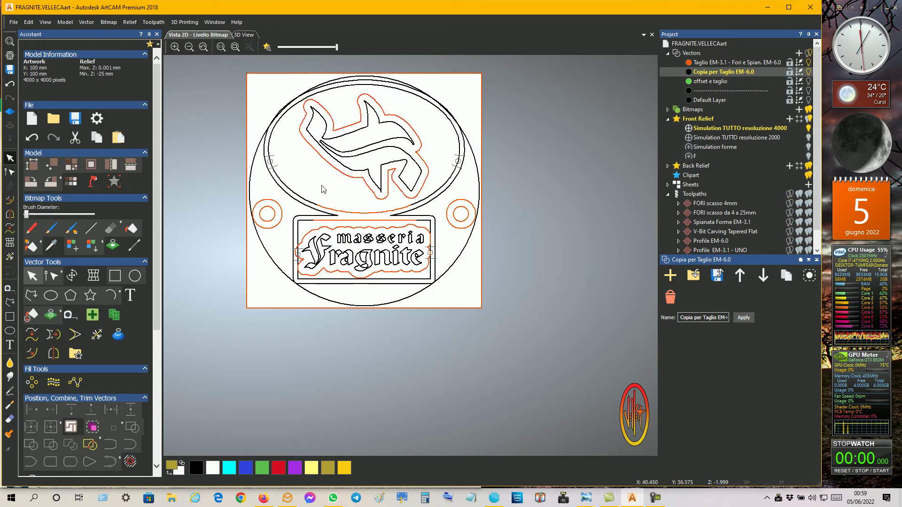
pyautogui.click(244, 35)
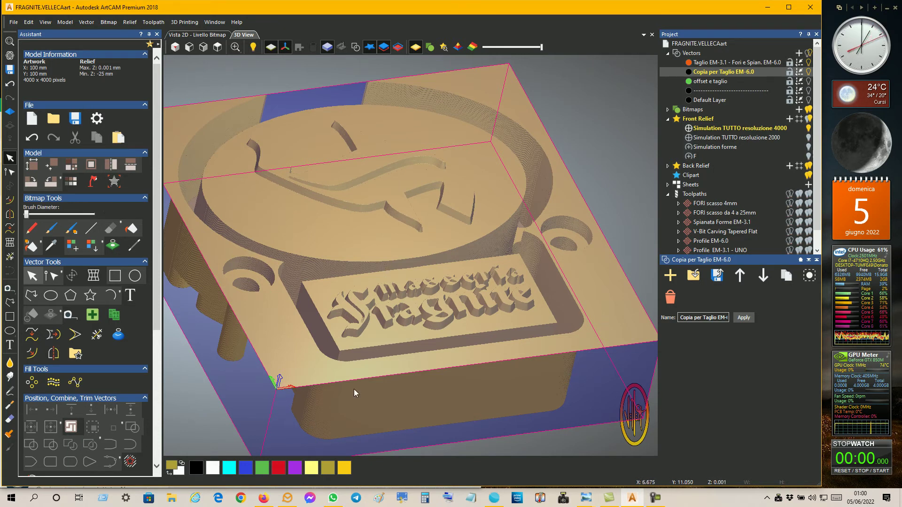
pyautogui.click(216, 37)
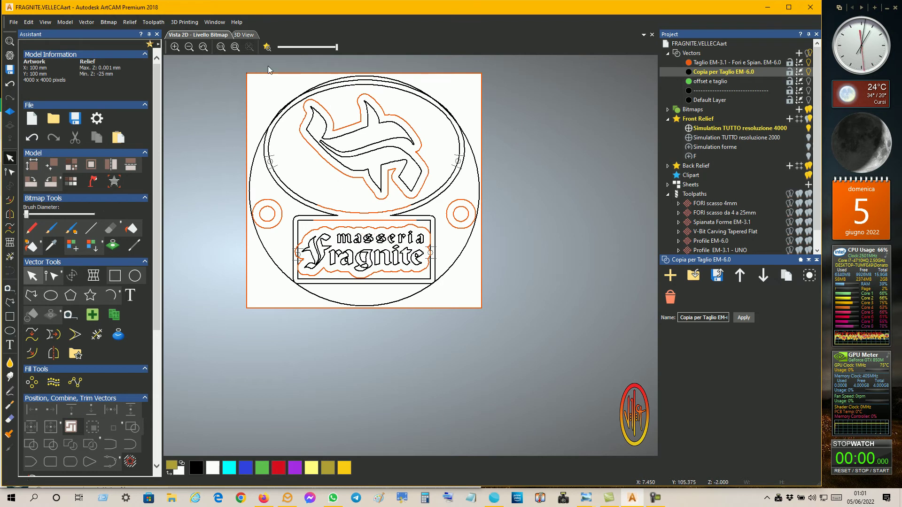
# Run a simulation of the Spianata Forme EM-3.1 toolpath on the whole model at standard resolution.
pyautogui.press('F3')
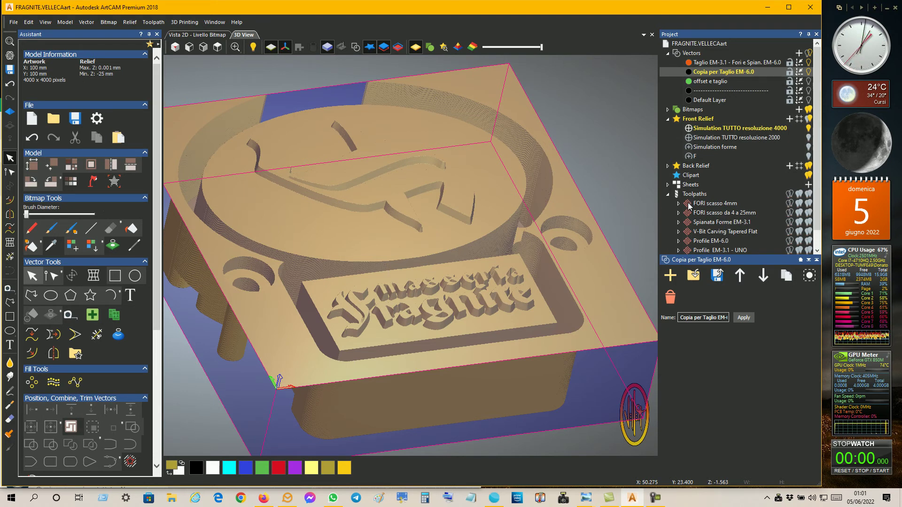
pyautogui.click(717, 223)
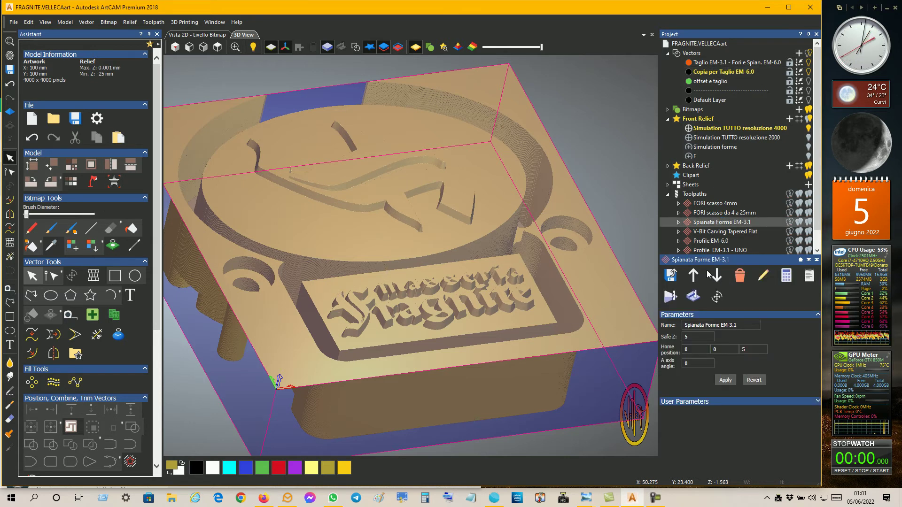
pyautogui.click(670, 296)
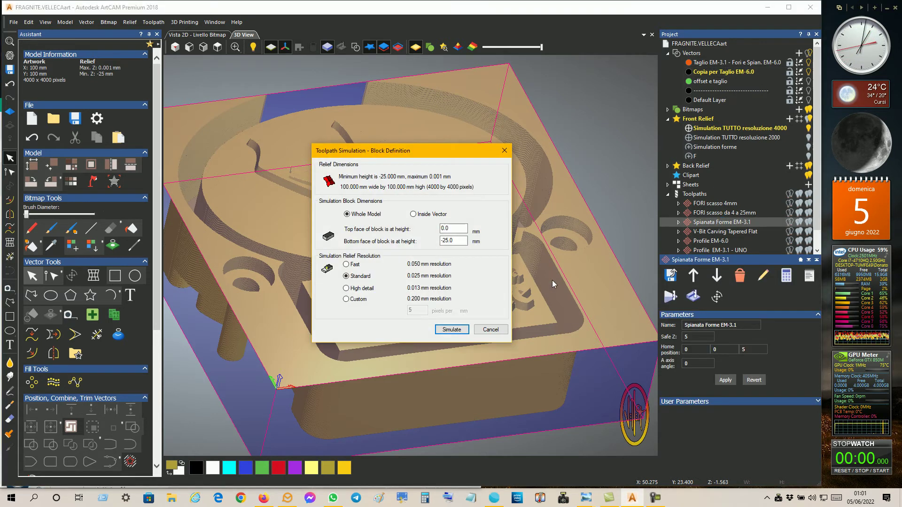
pyautogui.click(452, 330)
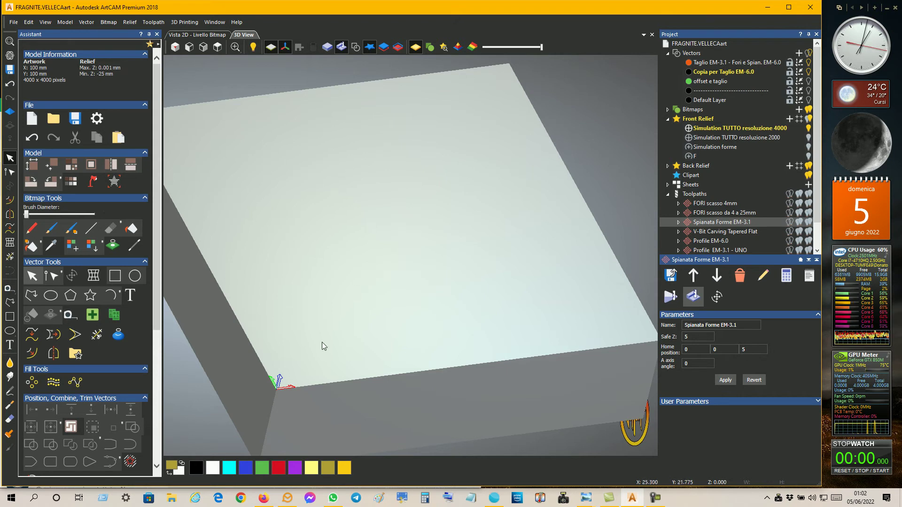
# Overlay the vectors on the 3D simulation block, highlight the contour around the animal figure, and hide the overlay again.
pyautogui.click(356, 48)
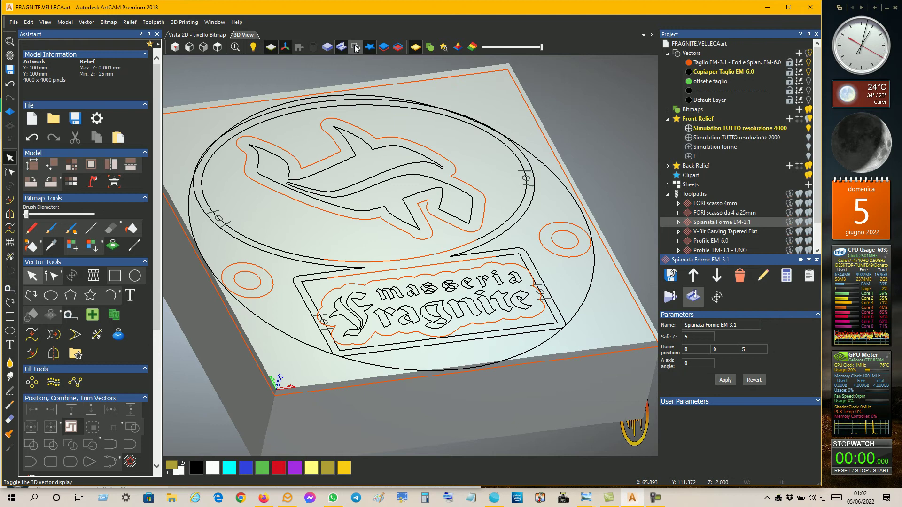
pyautogui.click(416, 146)
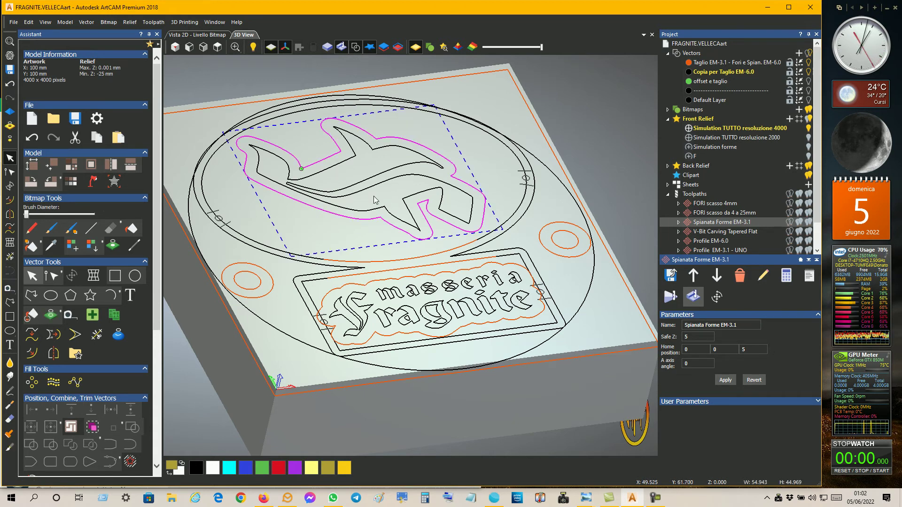
pyautogui.click(402, 84)
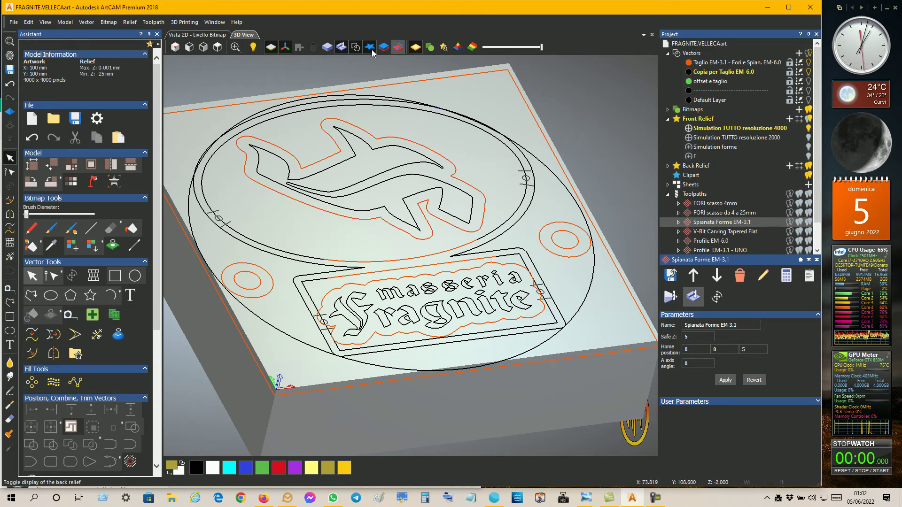
pyautogui.click(354, 48)
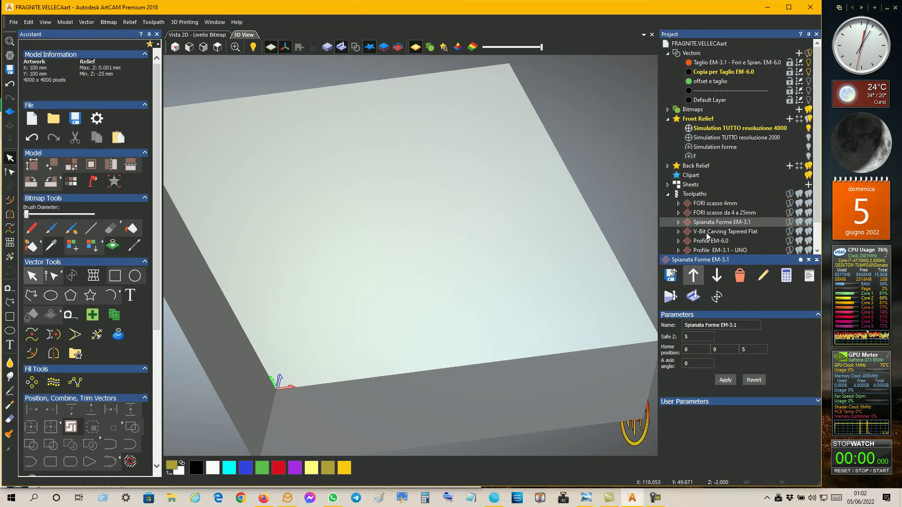
# Simulate the End Mill 3.1 mm Roughing pass of the V-Bit Carving Tapered Flat toolpath and look over the cut block.
pyautogui.click(678, 231)
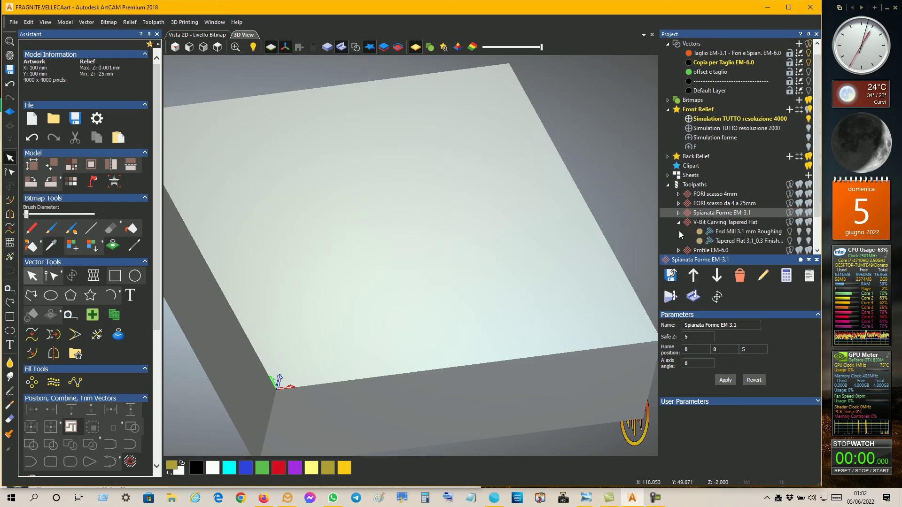
pyautogui.click(737, 232)
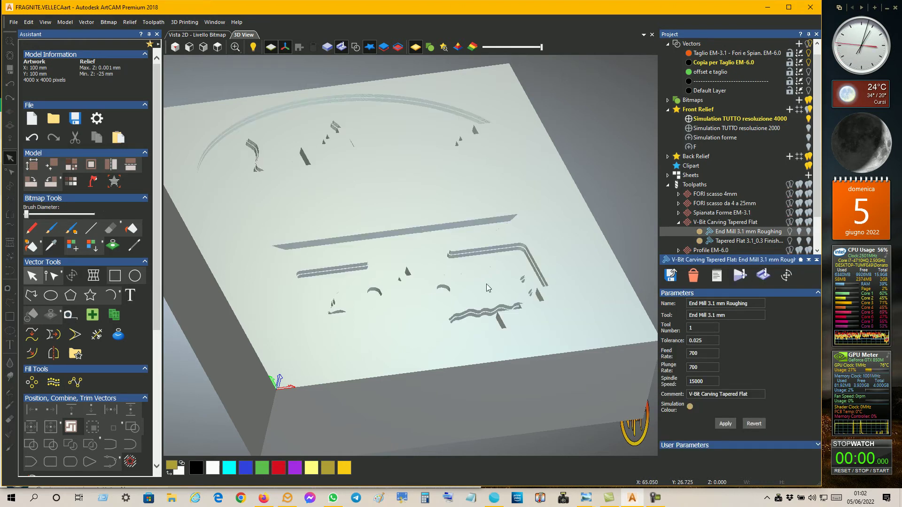
pyautogui.moveTo(448, 235); pyautogui.dragTo(473, 263)
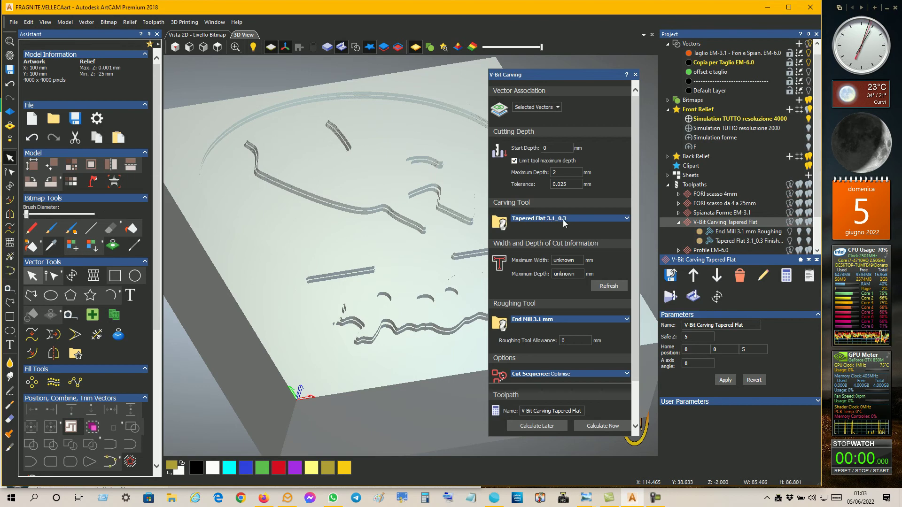
# Inspect the Tapered Flat 3.1_0.3 carving tool's geometry, stepover, stepdown, feed, plunge and spindle settings in the V-Bit Carving toolpath.
pyautogui.click(621, 219)
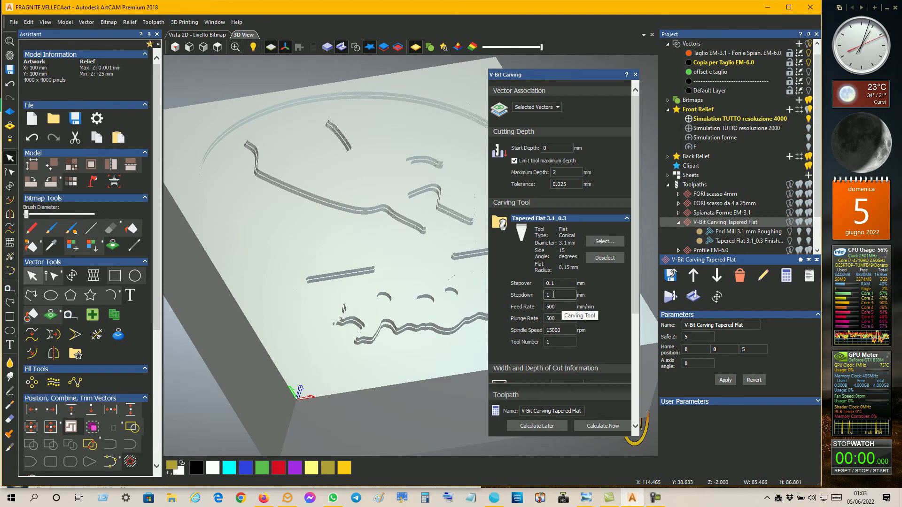
pyautogui.write('1')
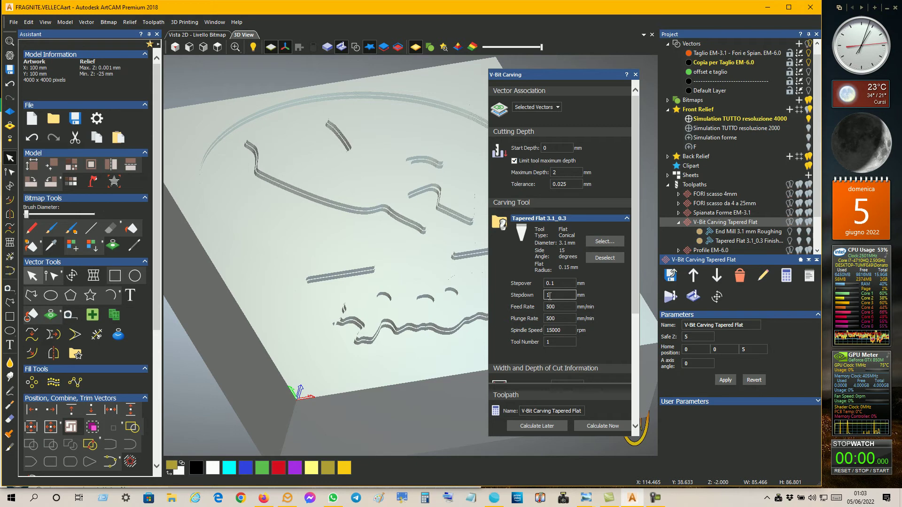
pyautogui.click(561, 329)
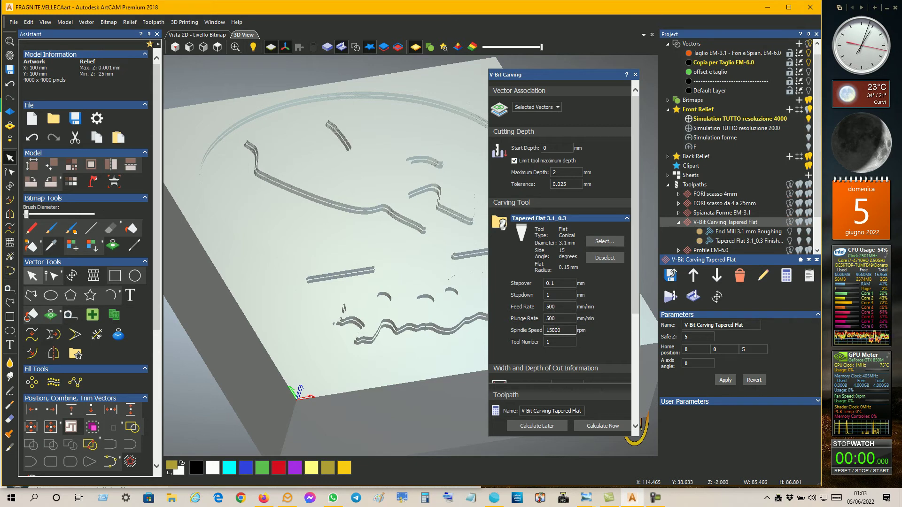
pyautogui.click(555, 322)
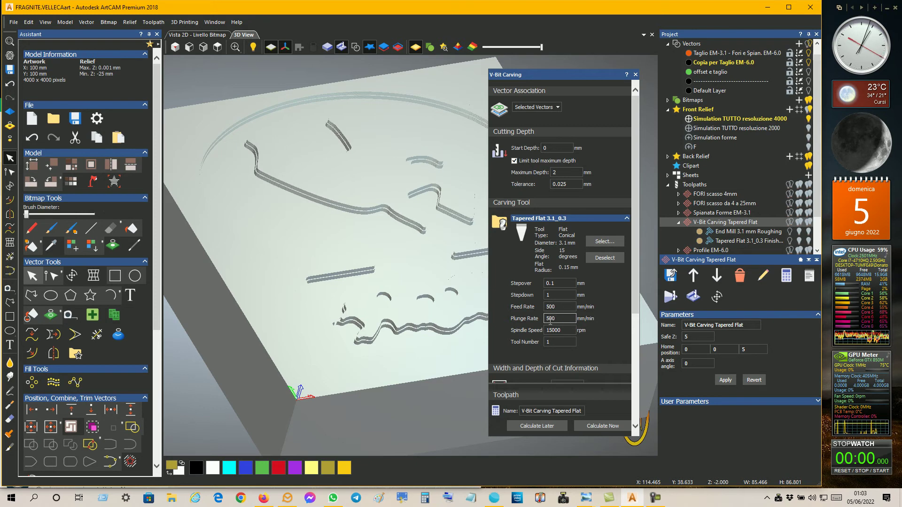
pyautogui.click(571, 331)
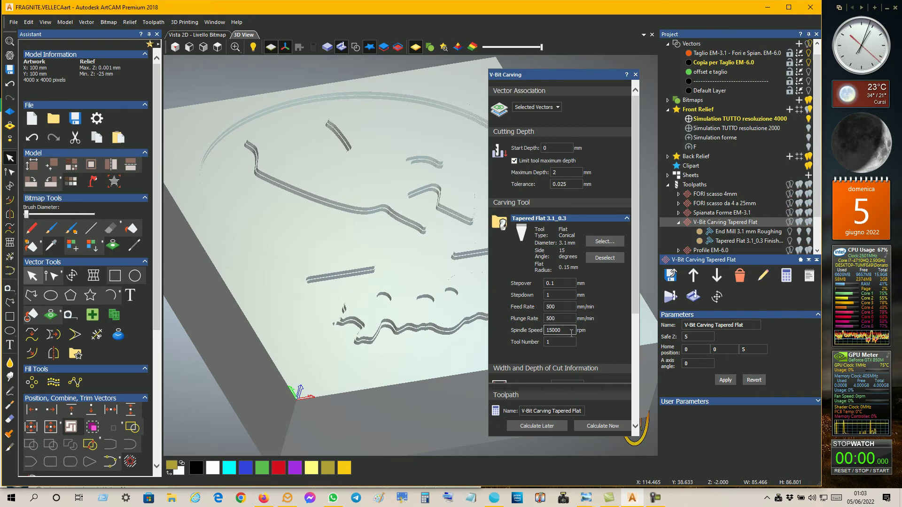
pyautogui.click(556, 320)
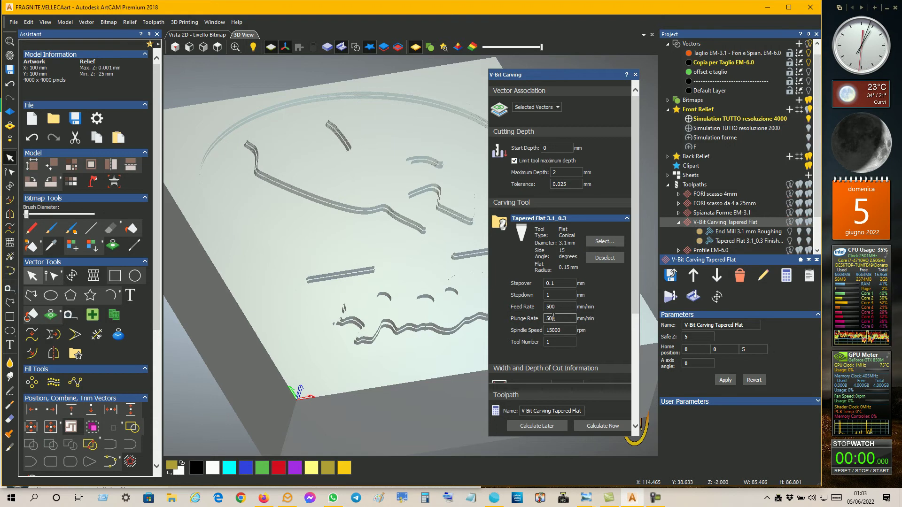
pyautogui.click(555, 308)
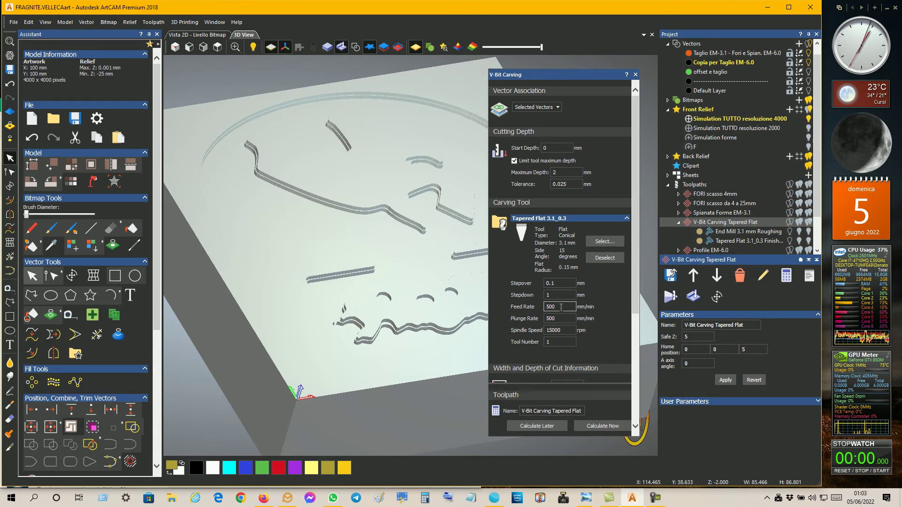
pyautogui.click(550, 296)
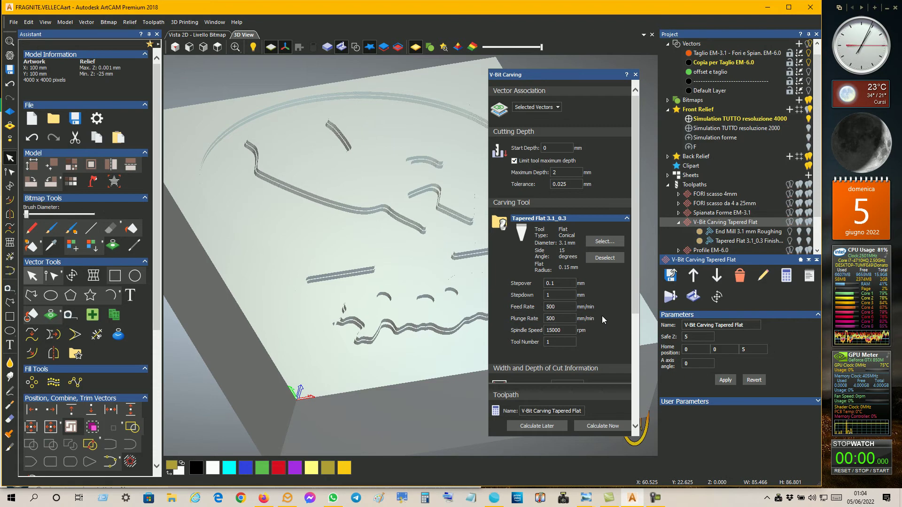
pyautogui.click(558, 291)
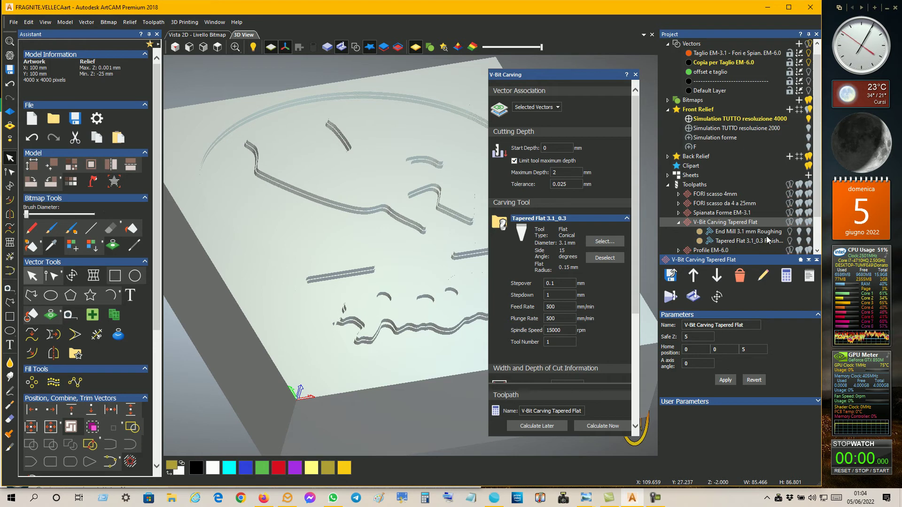
# Display the Tapered Flat 3.1_0.3 finishing path over the simulated block and examine it closely around the lettering.
pyautogui.click(808, 241)
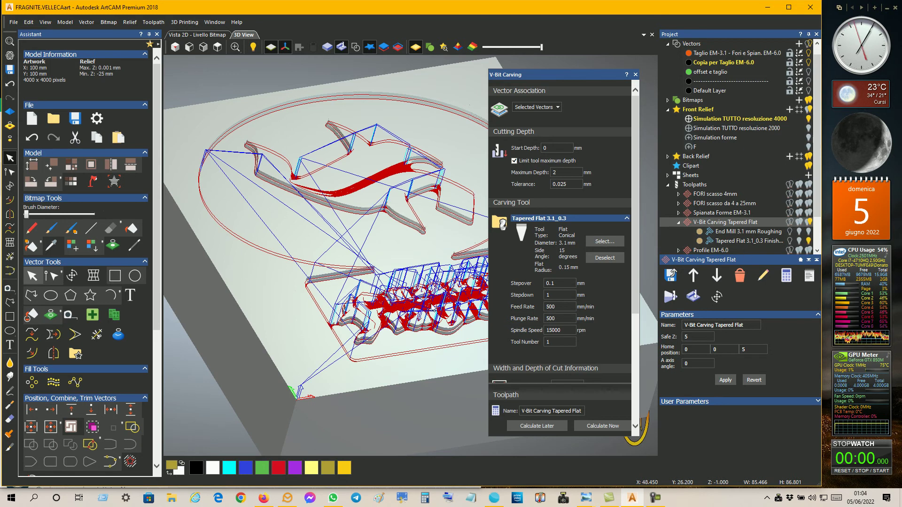
pyautogui.scroll(3, 431, 287)
pyautogui.scroll(-2, 423, 305)
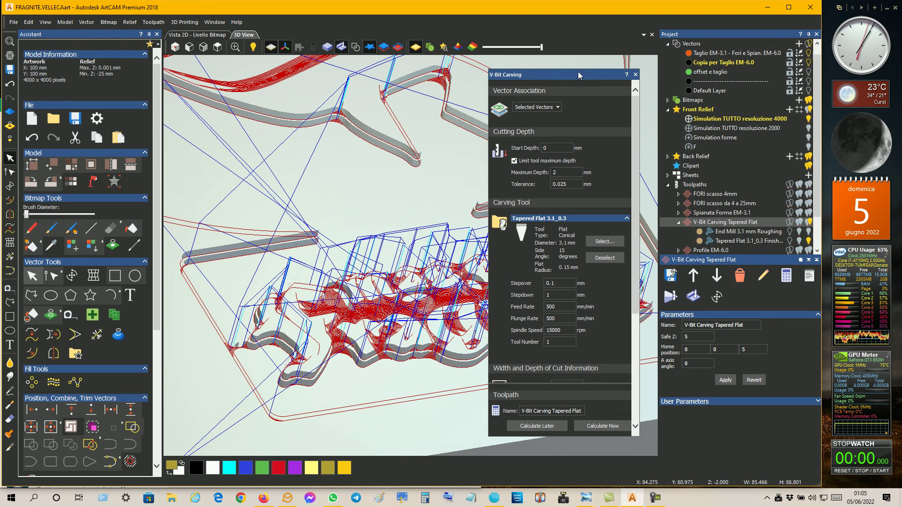
# Reposition the V-Bit Carving settings to check the carving tool's stepdown against the displayed finishing path.
pyautogui.moveTo(588, 74); pyautogui.dragTo(592, 143)
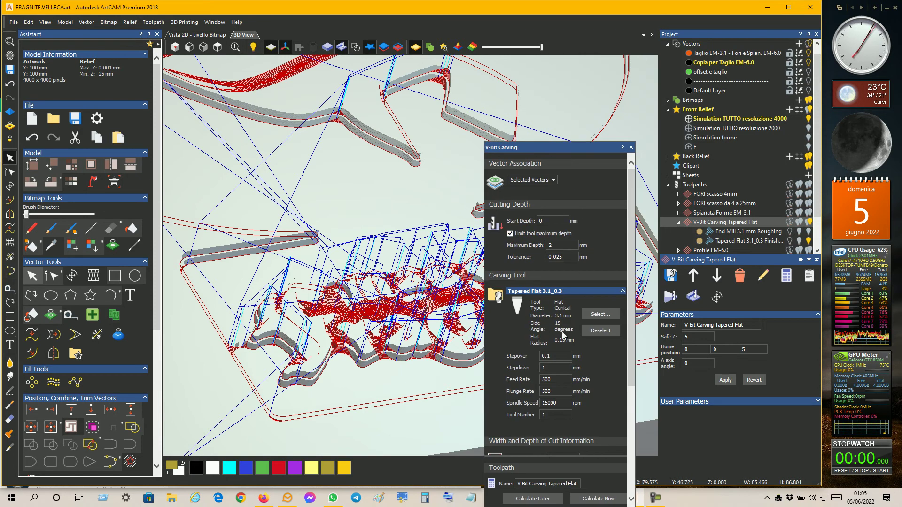
pyautogui.click(545, 367)
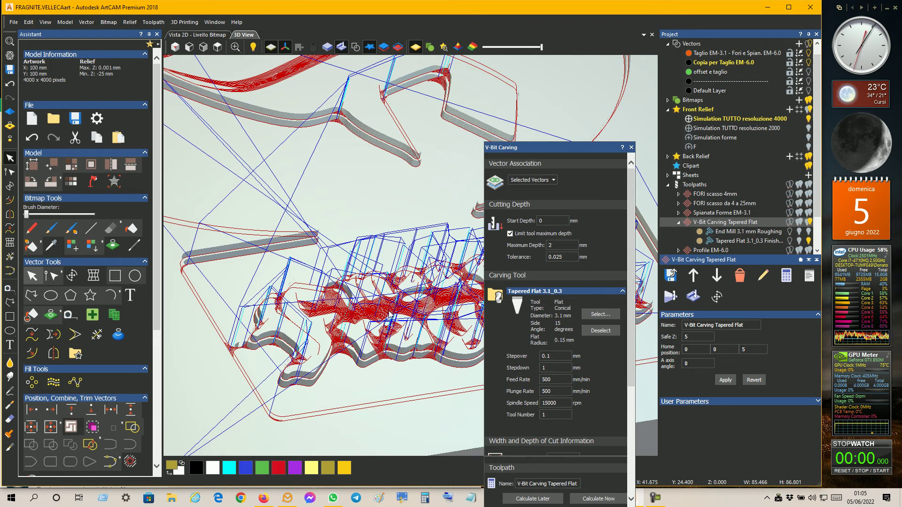
pyautogui.moveTo(572, 151); pyautogui.dragTo(589, 72)
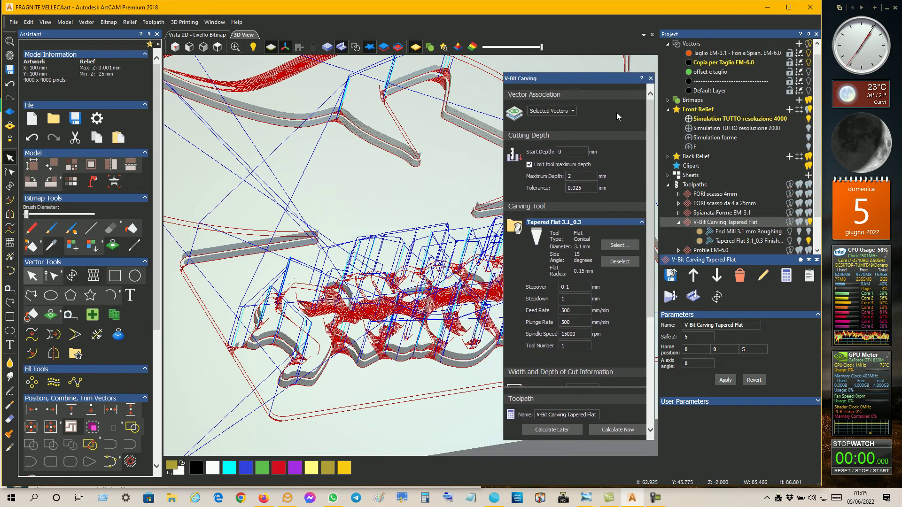
# Simulate the Tapered Flat 3.1_0.3 Finishing pass of V-Bit Carving Tapered Flat and look over the carved lettering and block.
pyautogui.click(740, 240)
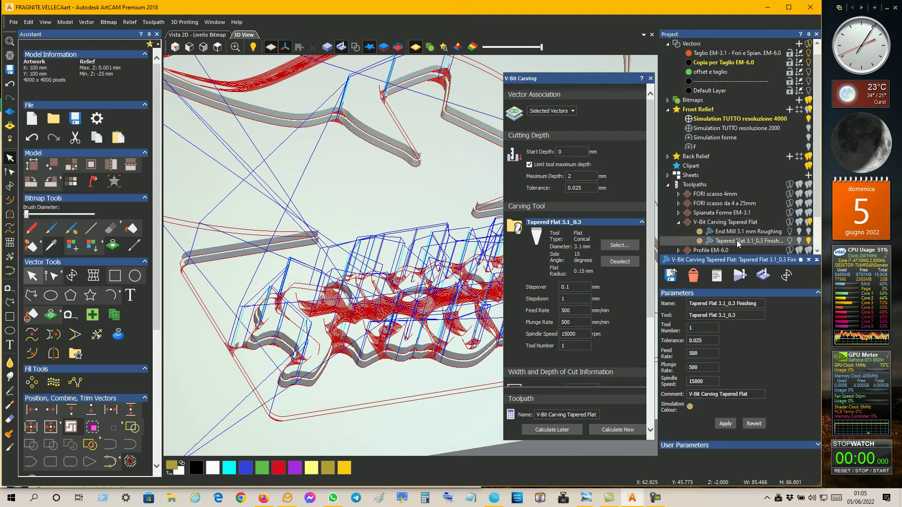
pyautogui.click(764, 275)
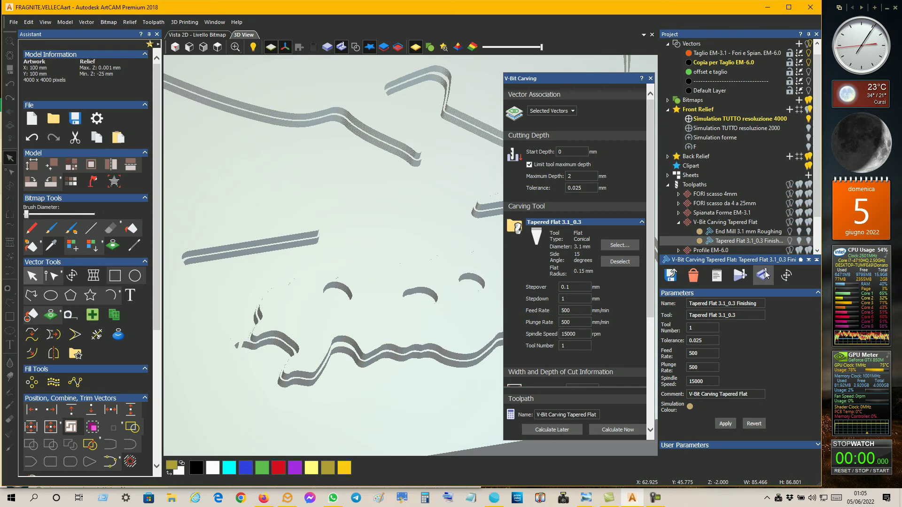
pyautogui.click(744, 276)
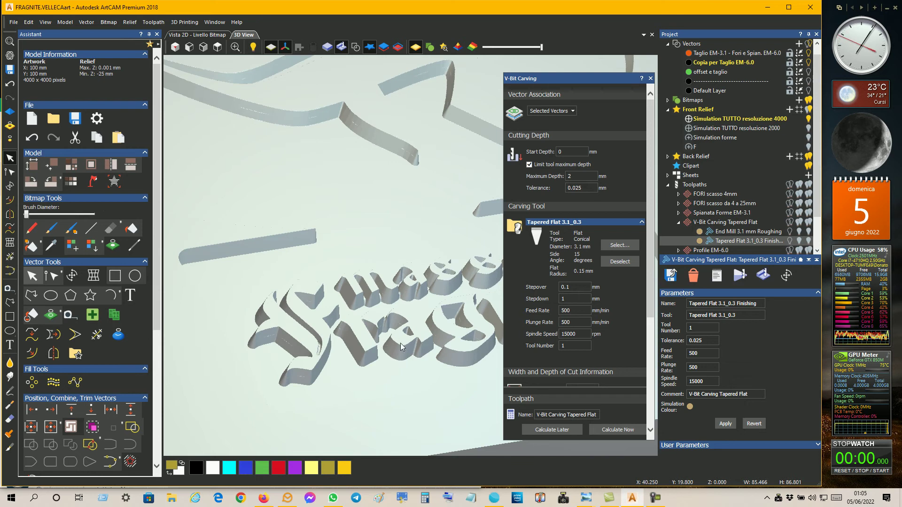
pyautogui.click(566, 296)
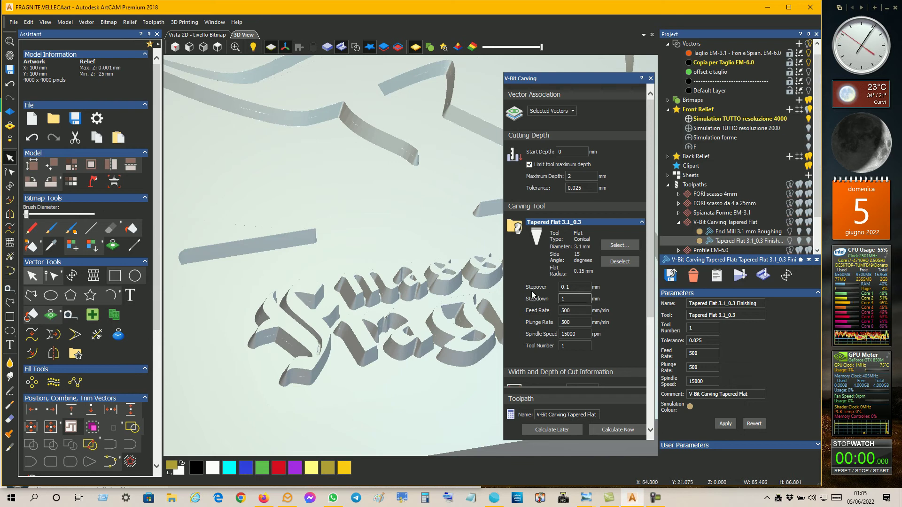
pyautogui.moveTo(446, 282); pyautogui.dragTo(378, 236)
pyautogui.scroll(-2, 419, 245)
pyautogui.scroll(-3, 414, 246)
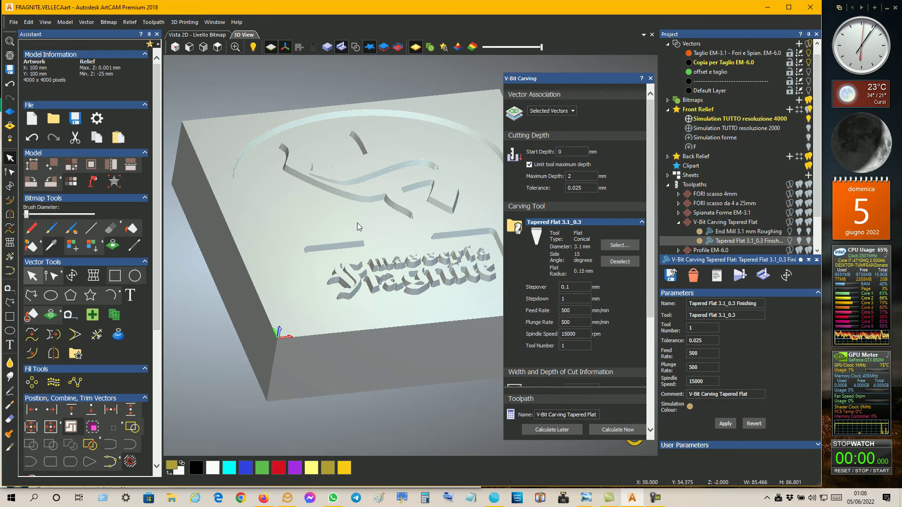
# Check the Tapered Flat 3.1_0.3 Finishing toolpath summary for machining time, time scale factor and rapid rate.
pyautogui.click(722, 279)
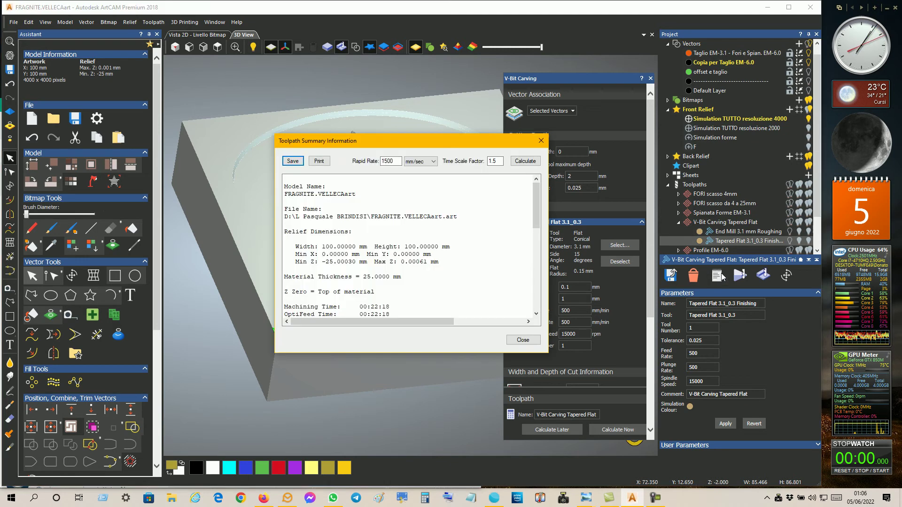
pyautogui.click(541, 141)
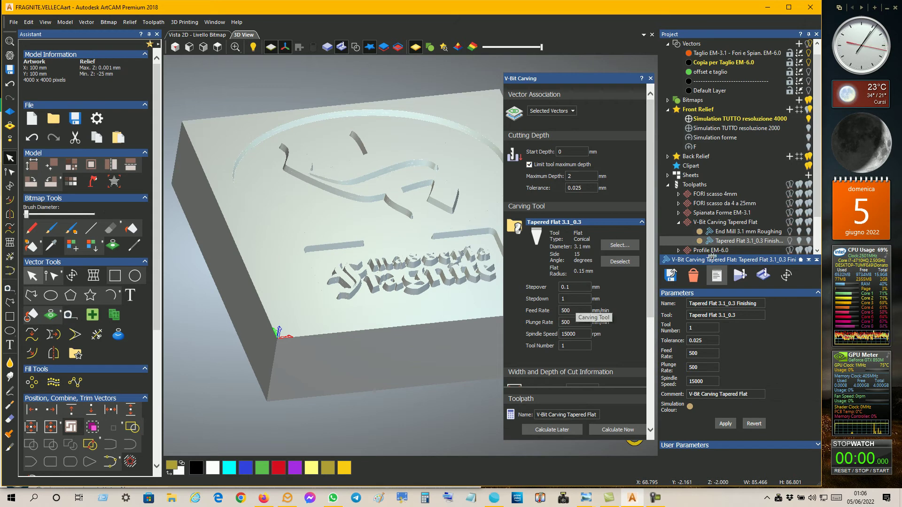
pyautogui.click(716, 276)
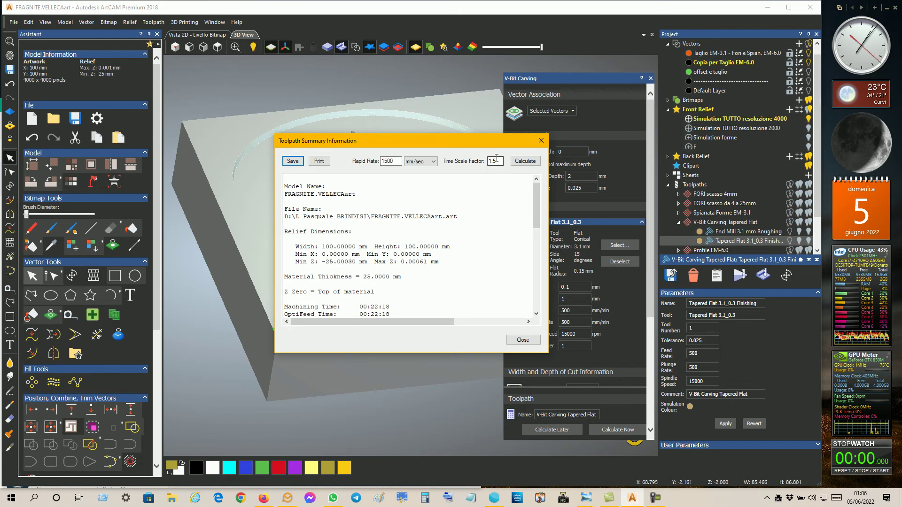
pyautogui.click(497, 161)
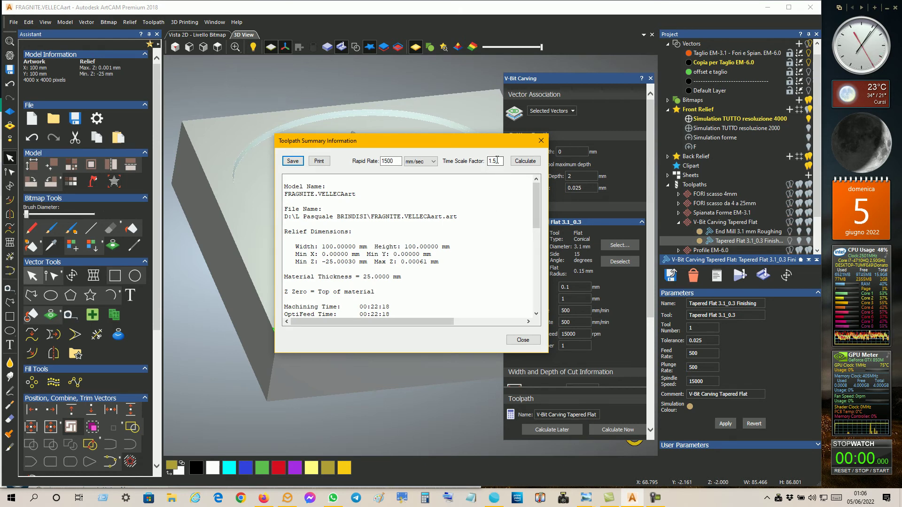
pyautogui.click(394, 161)
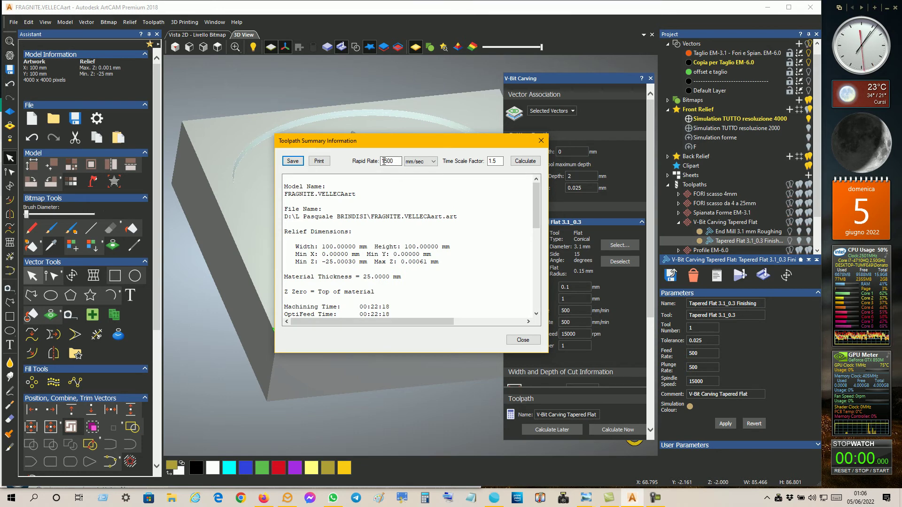
pyautogui.click(522, 340)
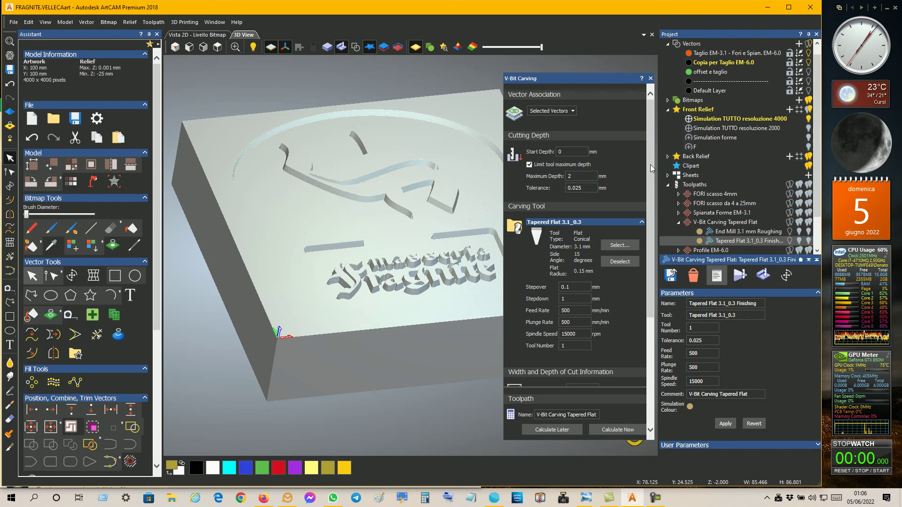
# Close the V-Bit Carving settings and collapse the V-Bit Carving Tapered Flat toolpath.
pyautogui.click(650, 77)
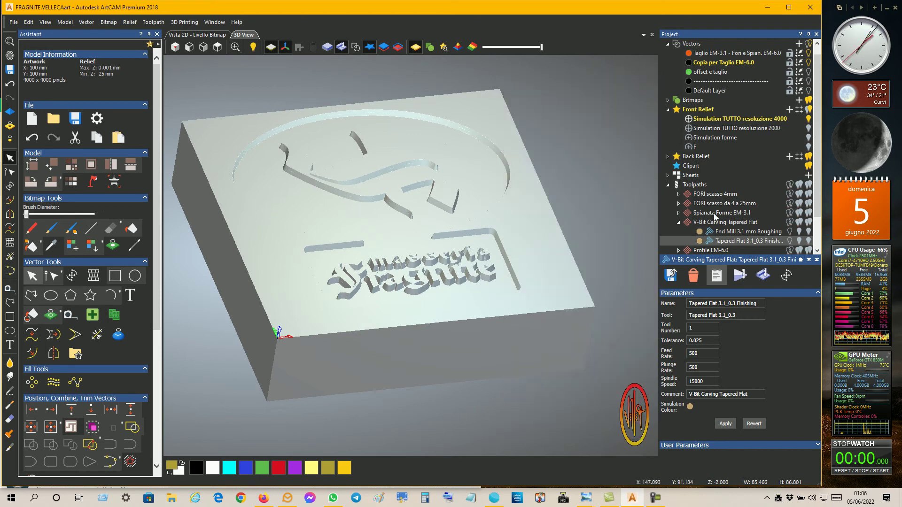
pyautogui.click(678, 222)
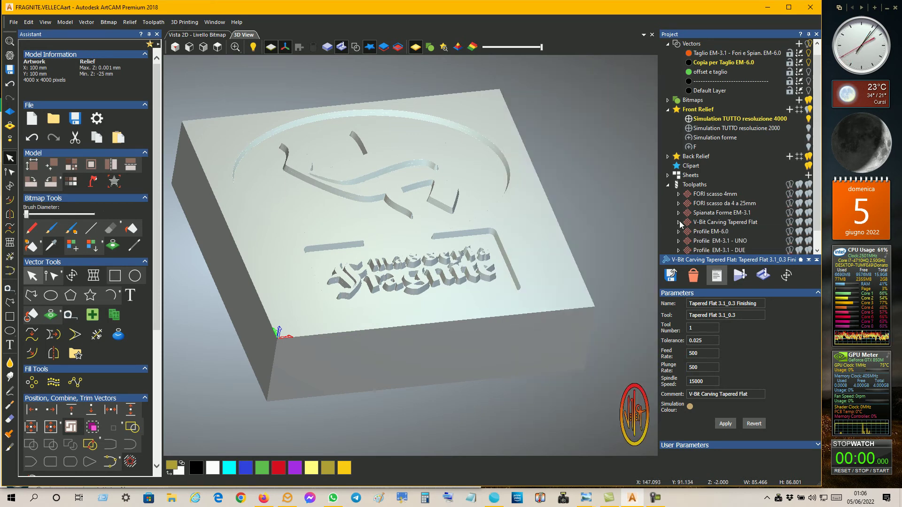
pyautogui.scroll(-1, 721, 224)
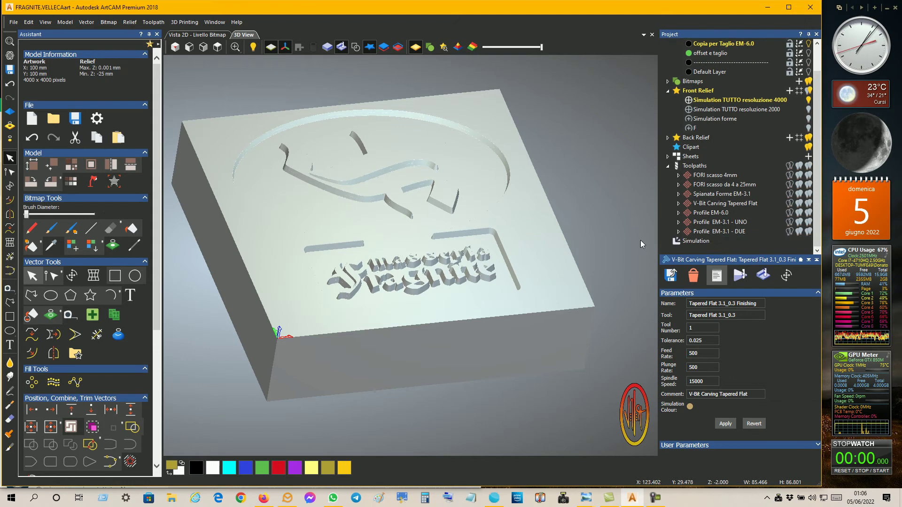
# In the 2D view, deselect all vectors and hide the Taglio EM-3.1 - Fori e Spian. EM-6.0 vector layer.
pyautogui.click(215, 34)
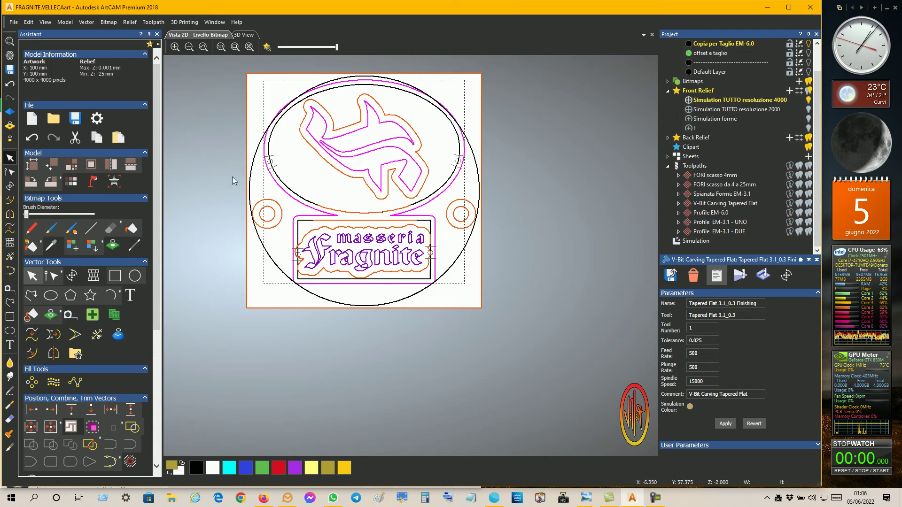
pyautogui.click(511, 131)
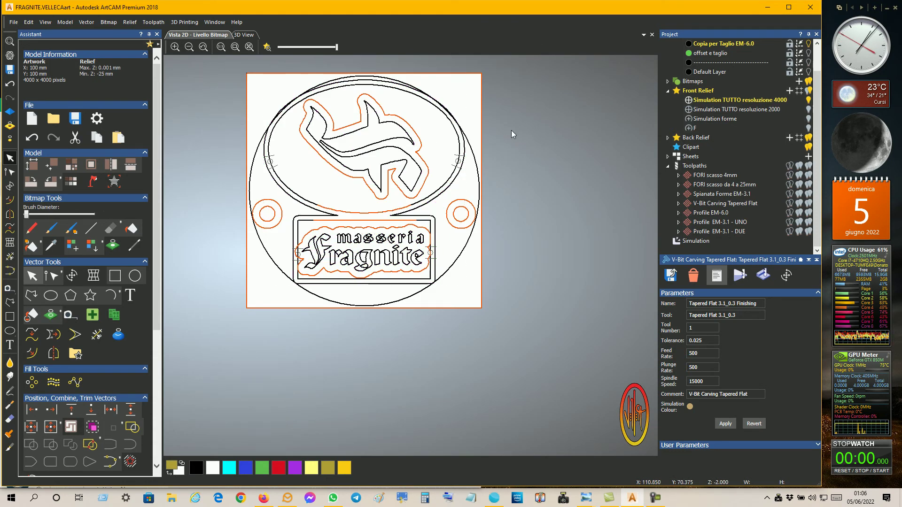
pyautogui.scroll(1, 674, 71)
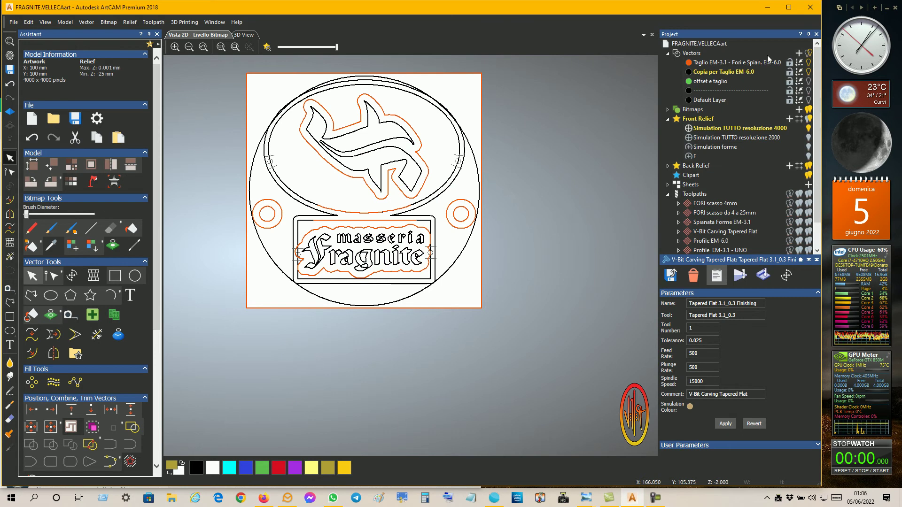
pyautogui.click(808, 63)
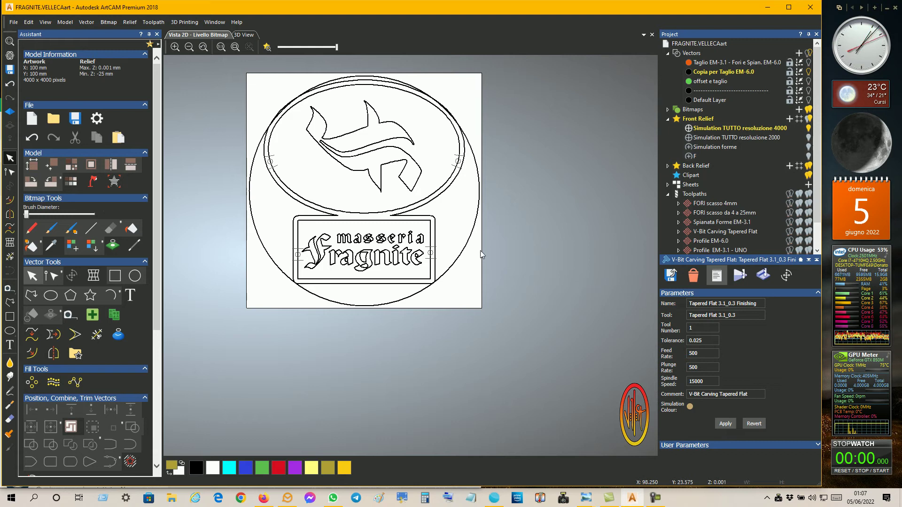
# Inspect the Profile EM-6.0 profiling settings and associated vectors, and display its toolpath in the 2D view.
pyautogui.click(709, 241)
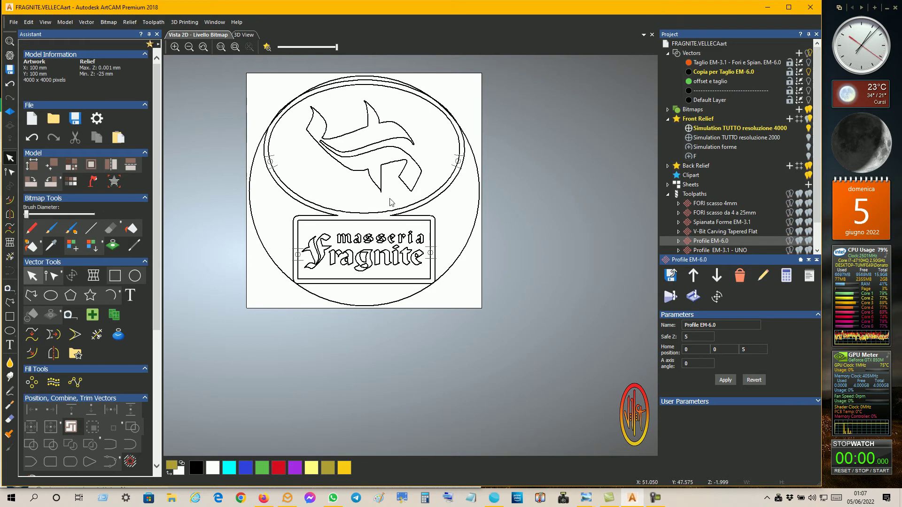
pyautogui.doubleClick(722, 243)
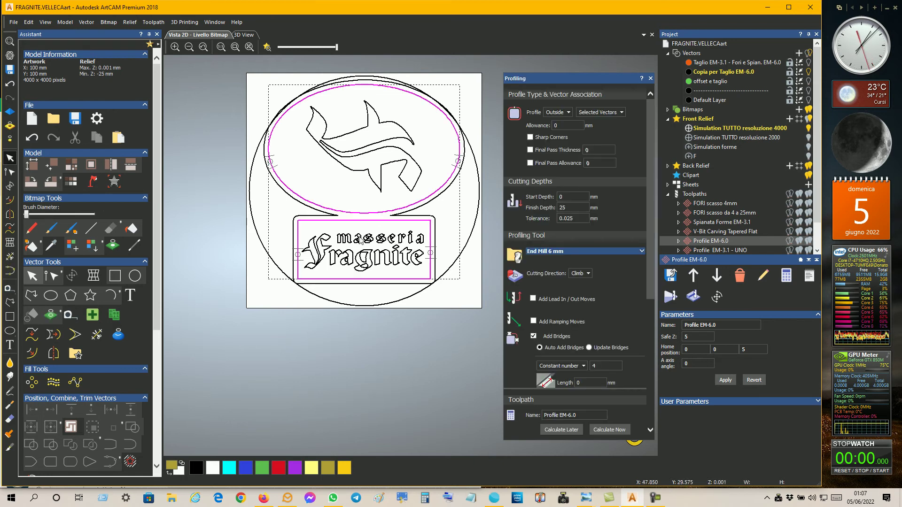
pyautogui.click(799, 241)
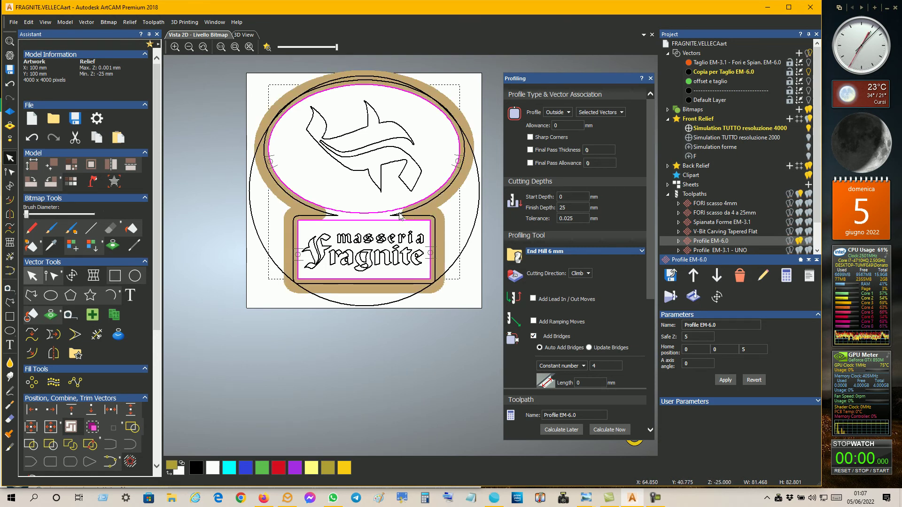
pyautogui.click(651, 79)
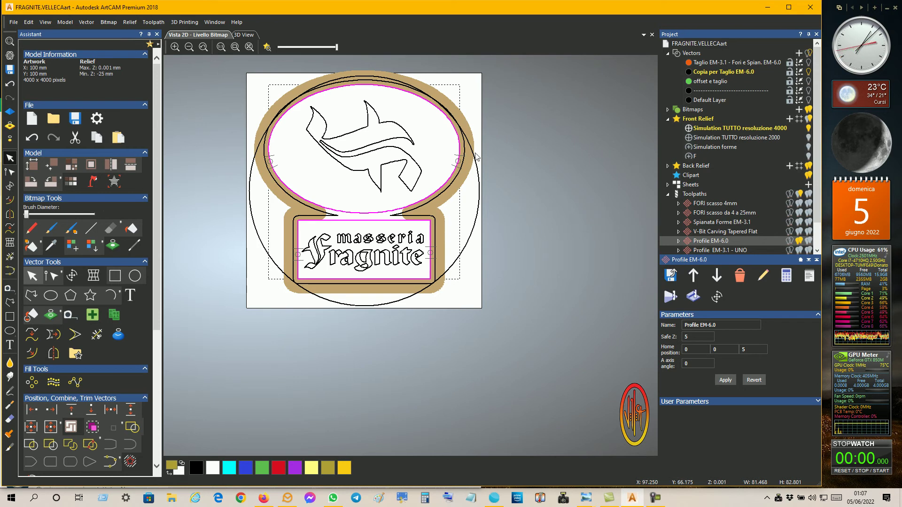
pyautogui.click(529, 148)
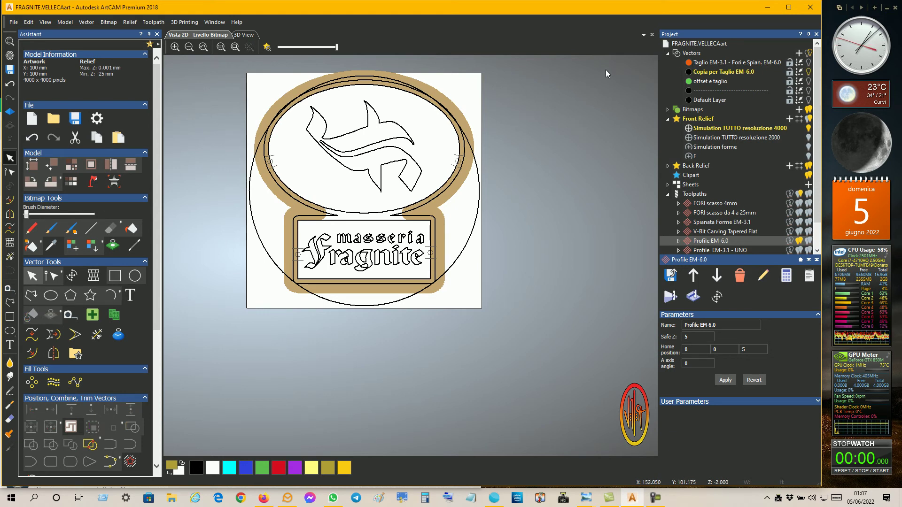
# Show the Taglio EM-3.1 vector layer, hide Copia per Taglio EM-6.0, and compare the remaining outlines with the Profile EM-6.0 path.
pyautogui.click(808, 72)
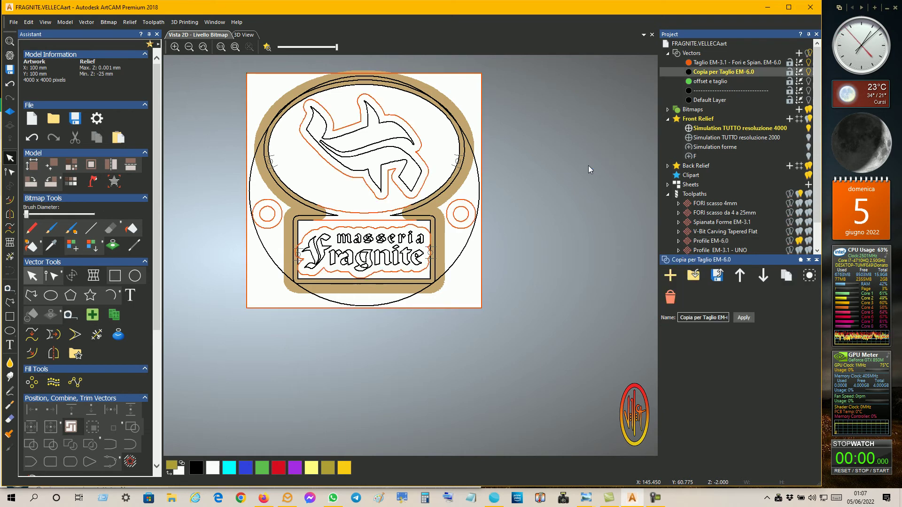
pyautogui.click(808, 72)
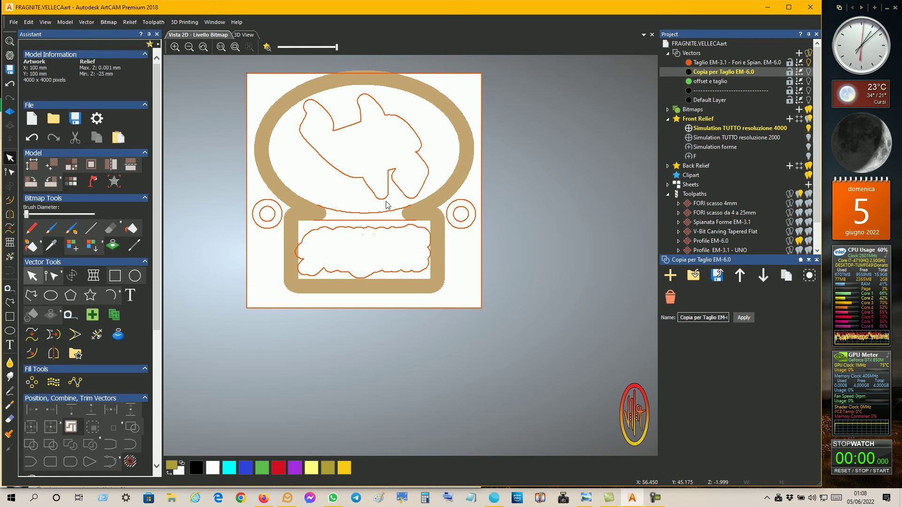
pyautogui.click(799, 242)
pyautogui.click(800, 242)
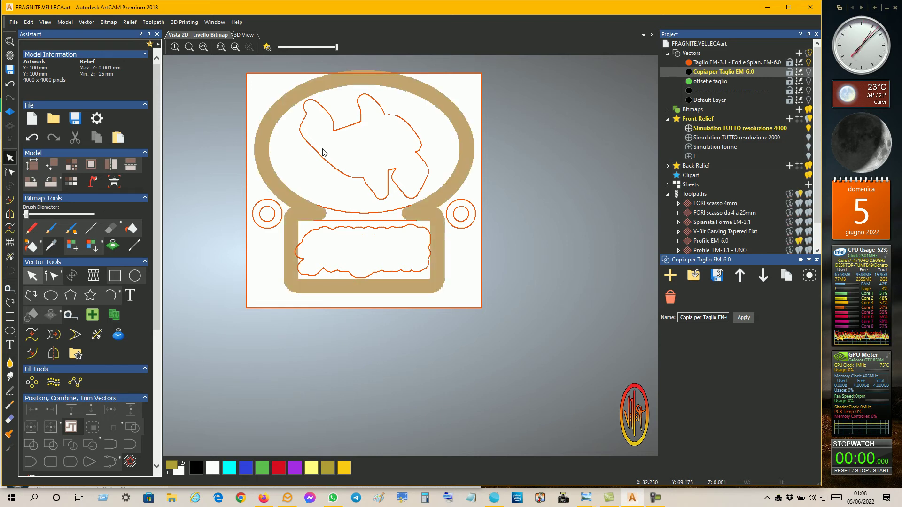
pyautogui.scroll(3, 324, 153)
pyautogui.scroll(-2, 371, 187)
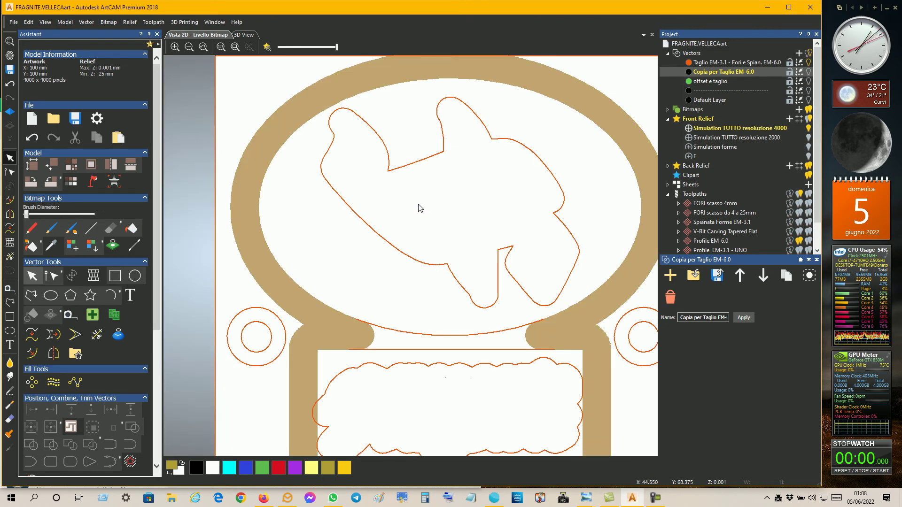
pyautogui.scroll(-1, 418, 207)
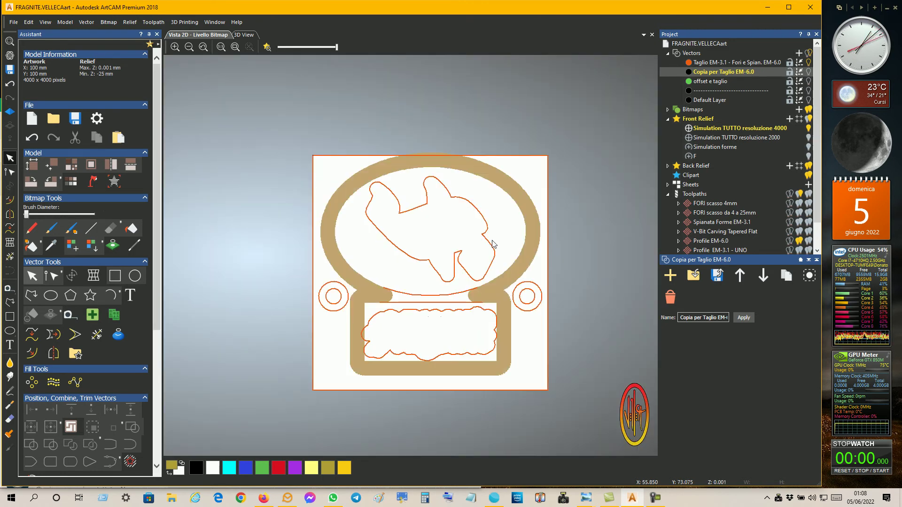
pyautogui.click(790, 241)
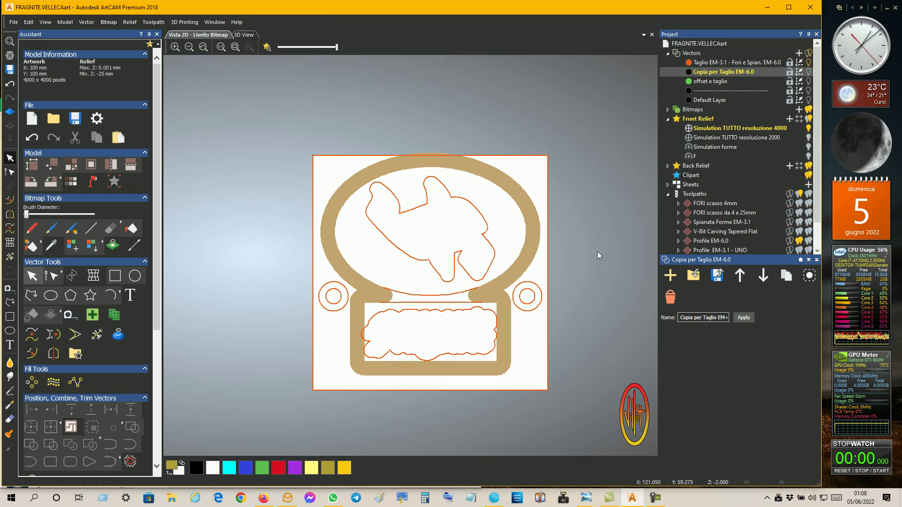
# Simulate the Profile EM-3.1 - UNO and Profile EM-6.0 toolpaths and look over the cut block in 3D.
pyautogui.scroll(-1, 695, 224)
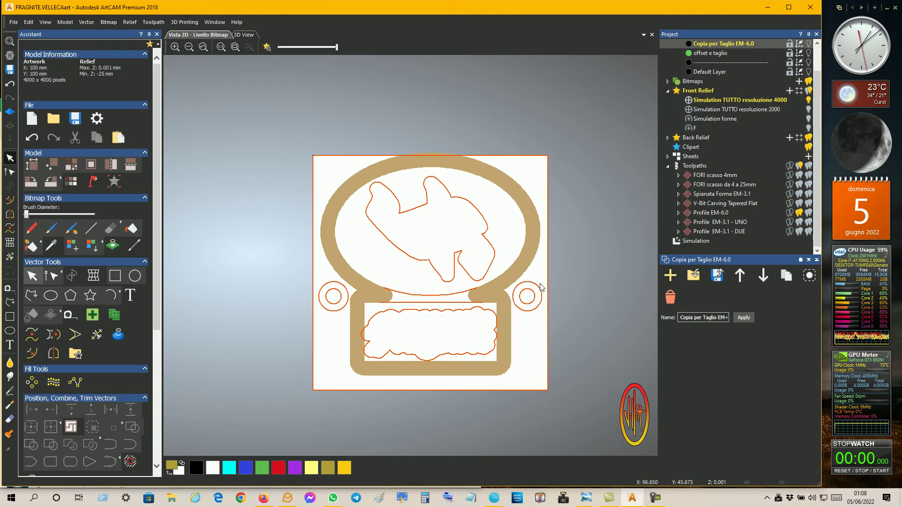
pyautogui.click(730, 222)
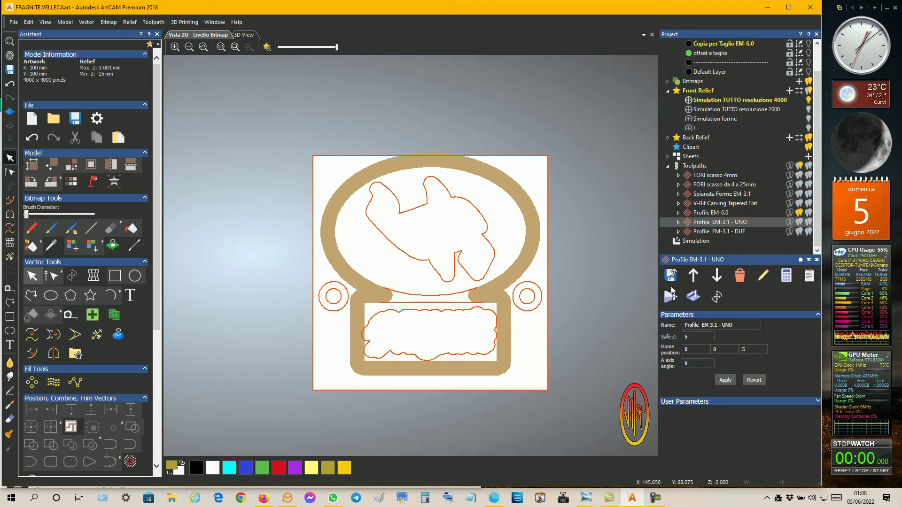
pyautogui.click(691, 295)
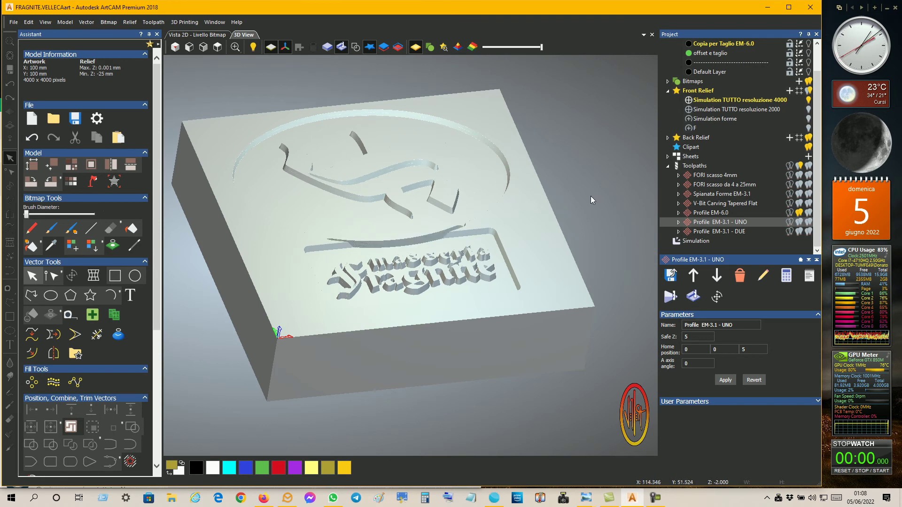
pyautogui.click(707, 216)
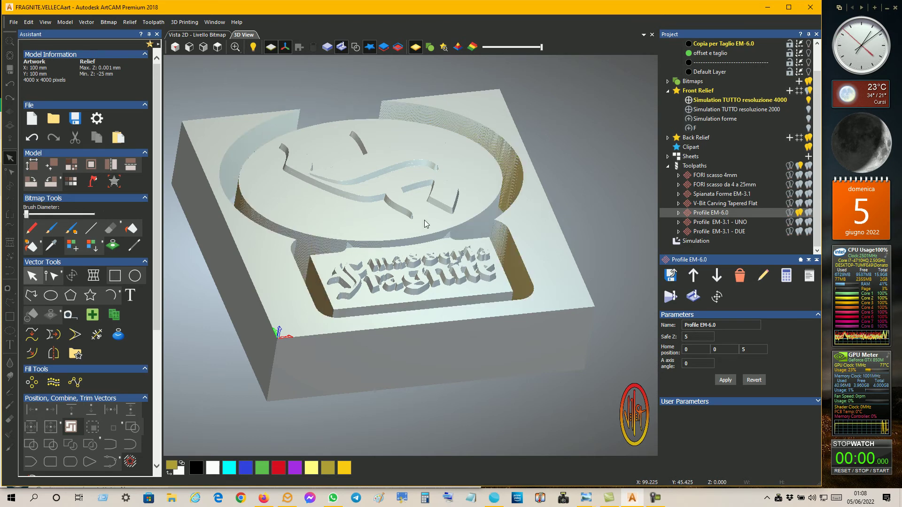
pyautogui.moveTo(401, 264); pyautogui.dragTo(616, 235)
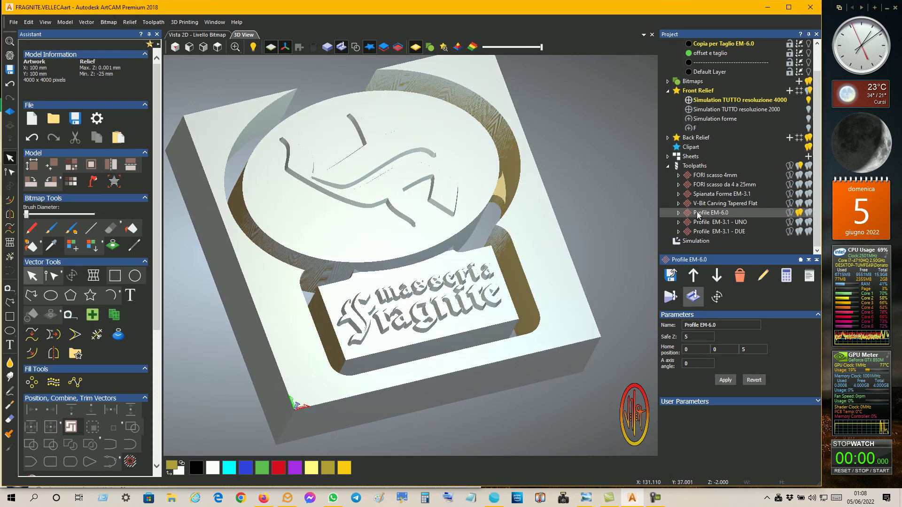
# Review the Profile EM-6.0 profiling settings, including the cutting parameters of its End Mill 6 mm.
pyautogui.doubleClick(710, 212)
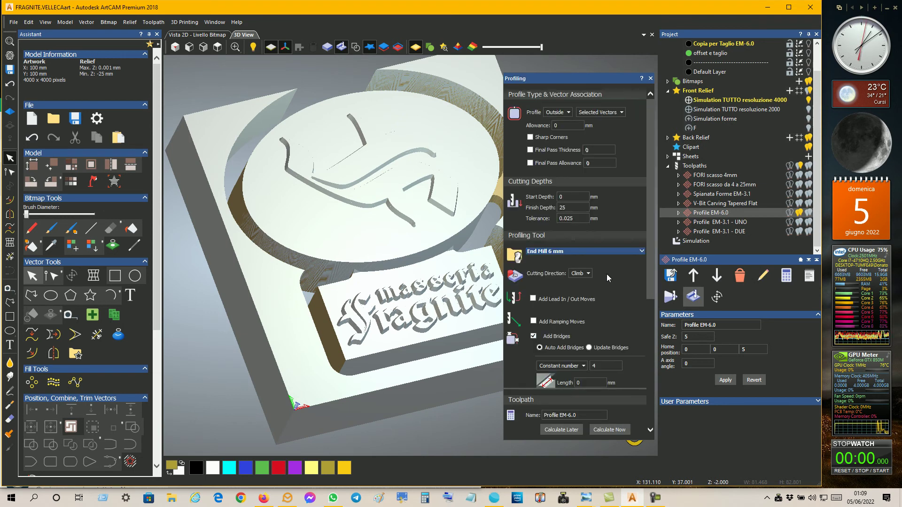
pyautogui.click(641, 251)
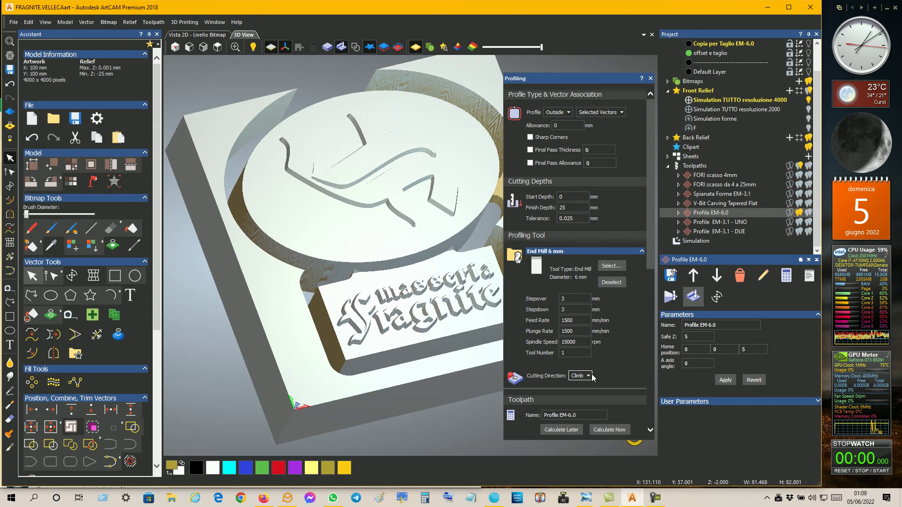
pyautogui.click(650, 78)
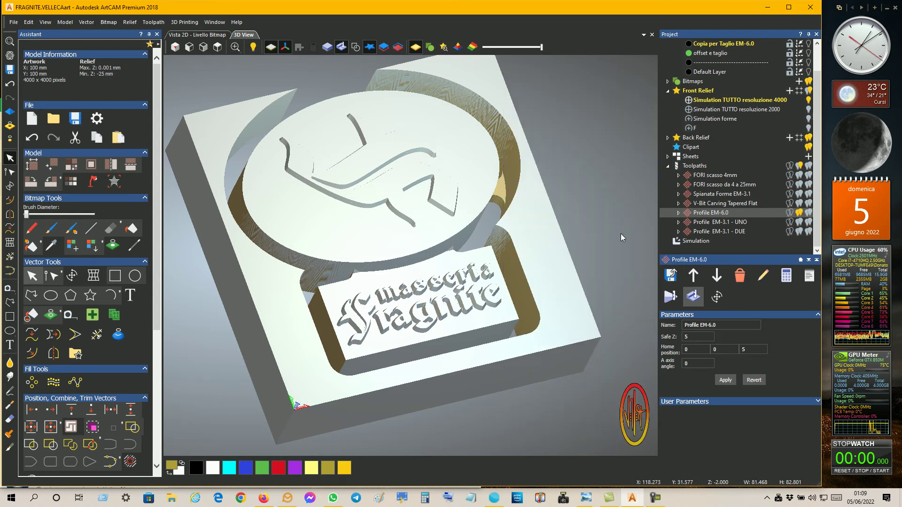
# Simulate the Profile EM-3.1 - DUE toolpath and inspect the resulting cut block in 3D from several angles.
pyautogui.moveTo(413, 268)
pyautogui.mouseDown()
pyautogui.moveTo(420, 317)
pyautogui.moveTo(409, 288)
pyautogui.moveTo(418, 272)
pyautogui.mouseUp()
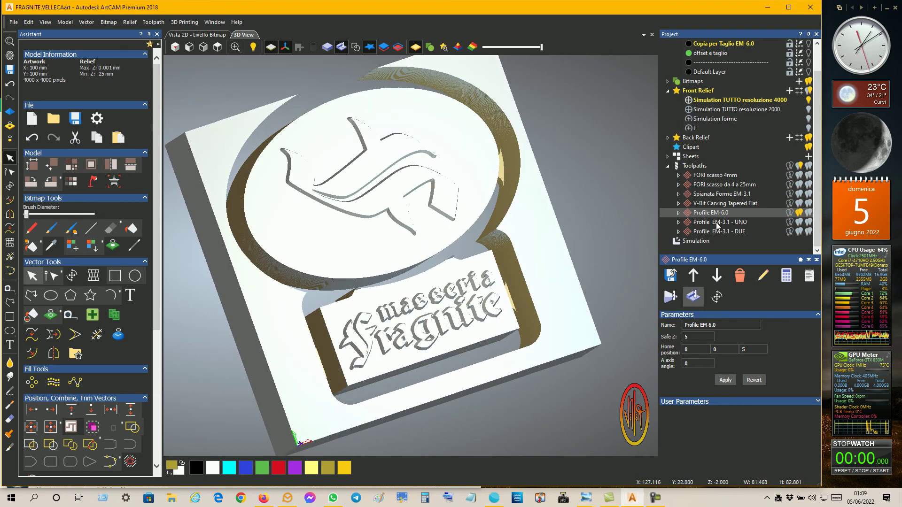
pyautogui.click(718, 222)
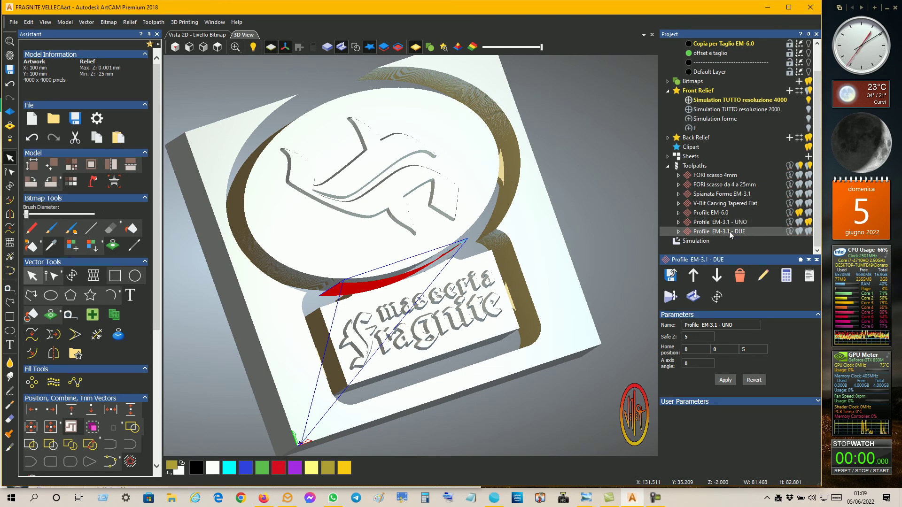
pyautogui.click(693, 294)
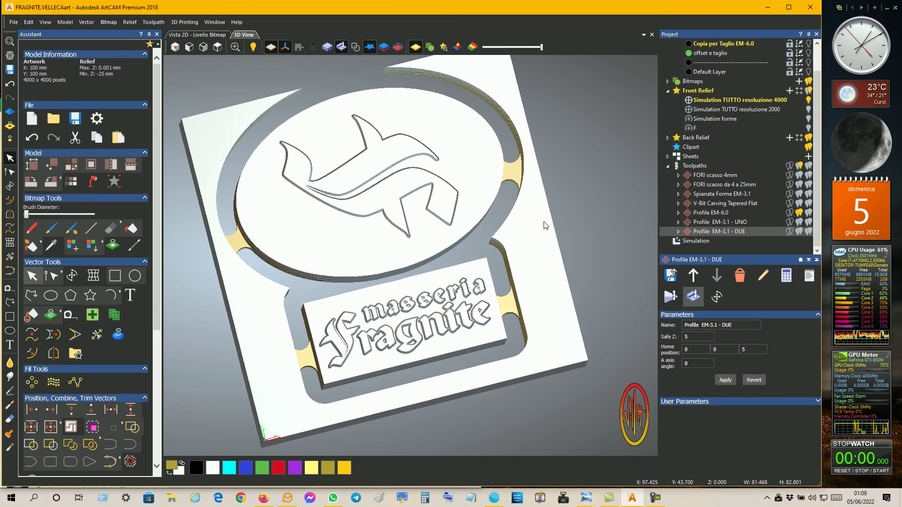
pyautogui.moveTo(531, 254)
pyautogui.mouseDown()
pyautogui.moveTo(519, 266)
pyautogui.moveTo(528, 252)
pyautogui.mouseUp()
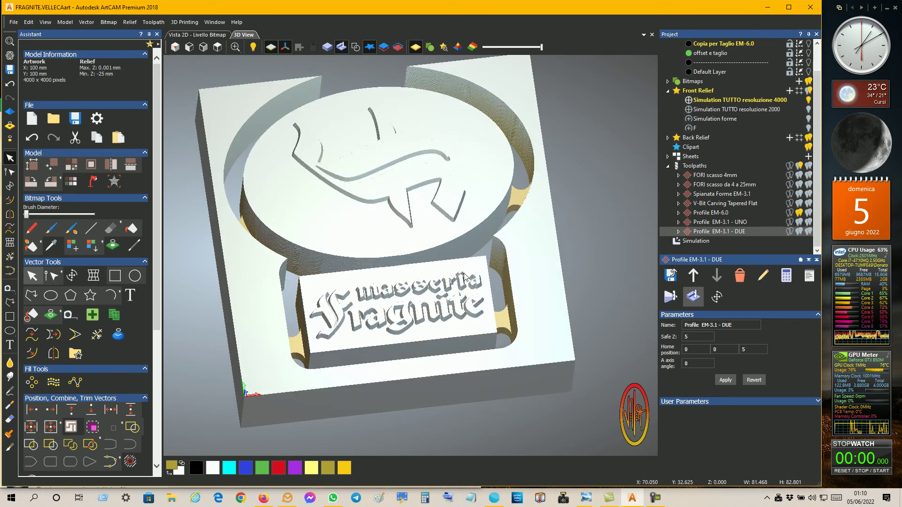
pyautogui.moveTo(471, 275); pyautogui.dragTo(491, 257)
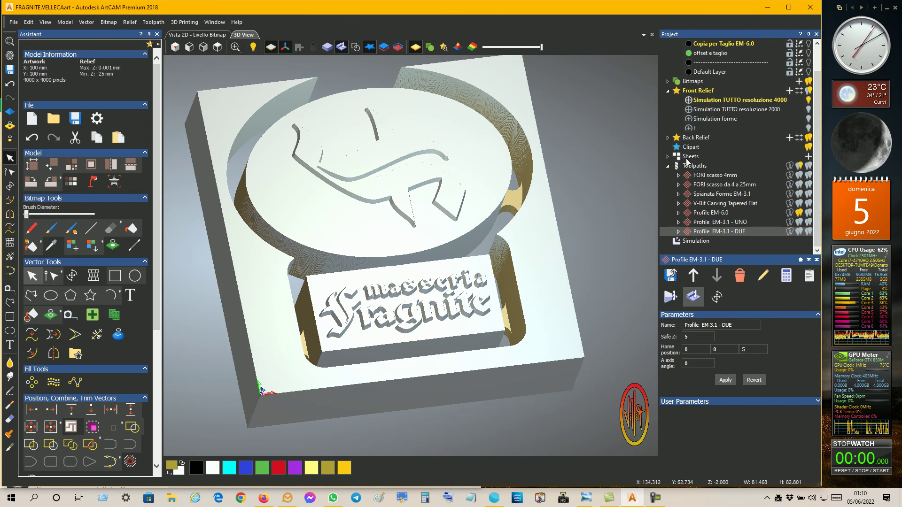
# Simulate the FORI scasso 4mm and FORI scasso da 4 a 25mm toolpaths and inspect the holes in 3D.
pyautogui.rightClick(719, 185)
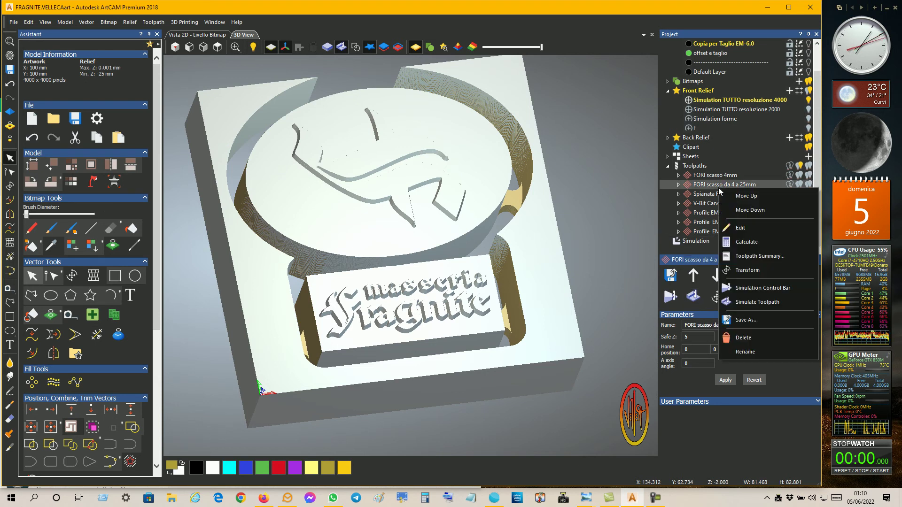
pyautogui.click(725, 174)
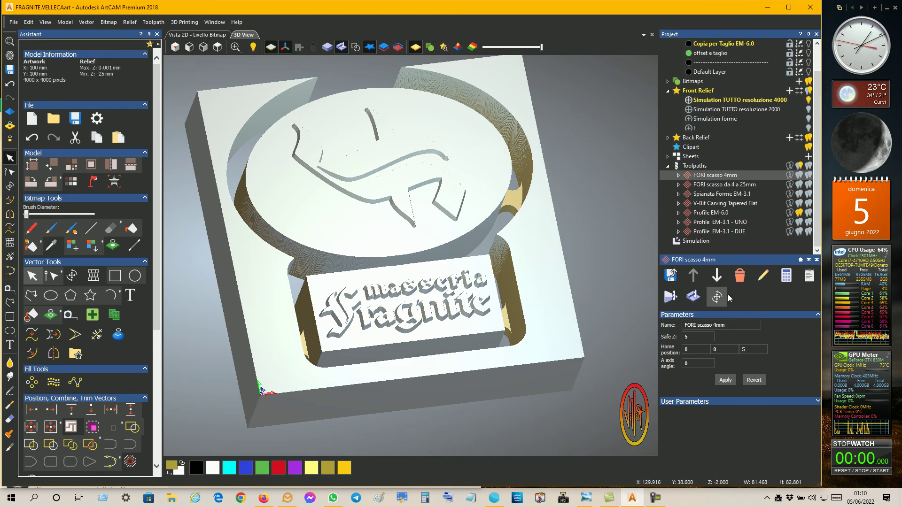
pyautogui.click(692, 297)
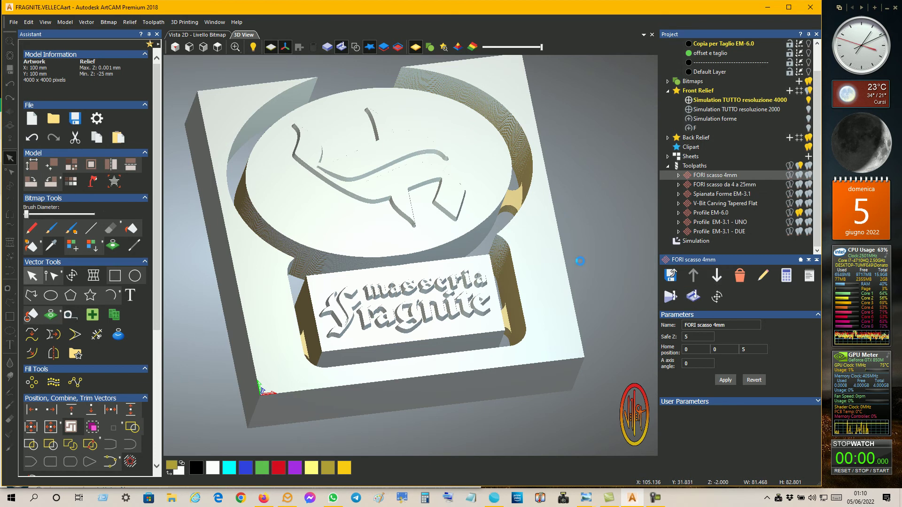
pyautogui.click(707, 185)
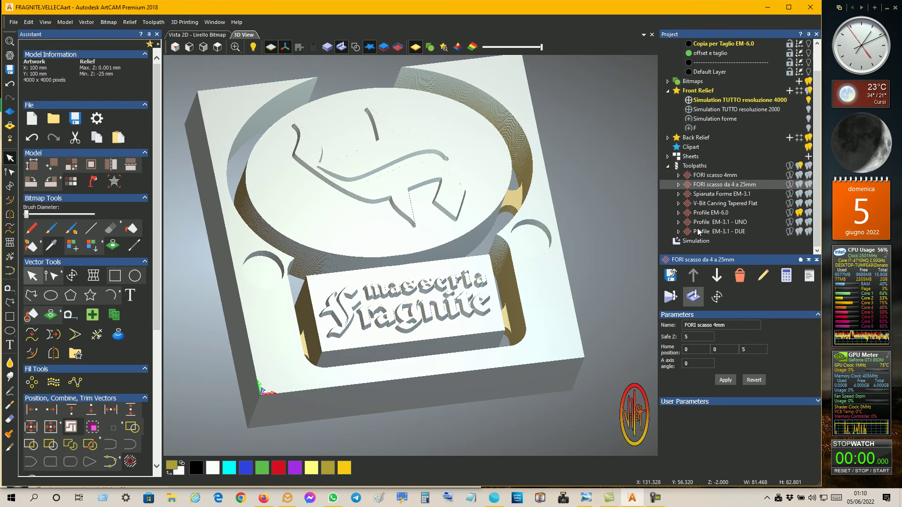
pyautogui.click(693, 297)
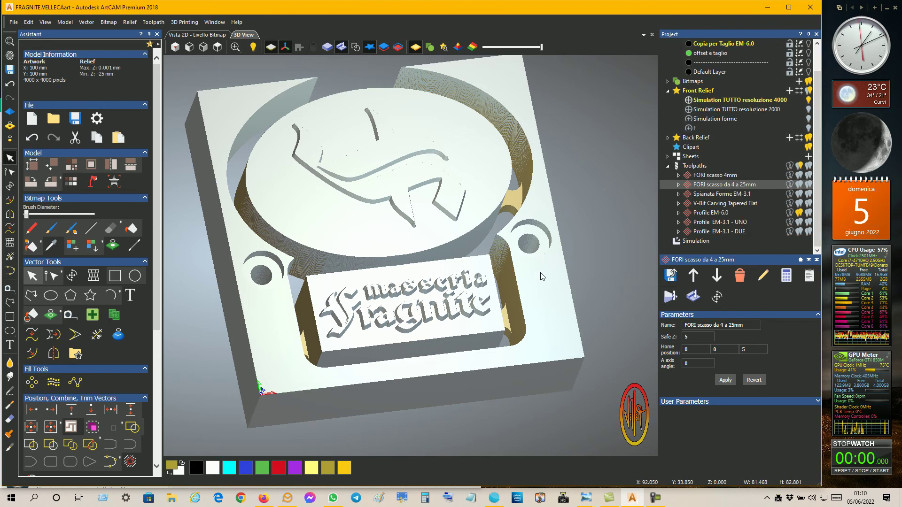
pyautogui.moveTo(524, 325); pyautogui.dragTo(289, 336)
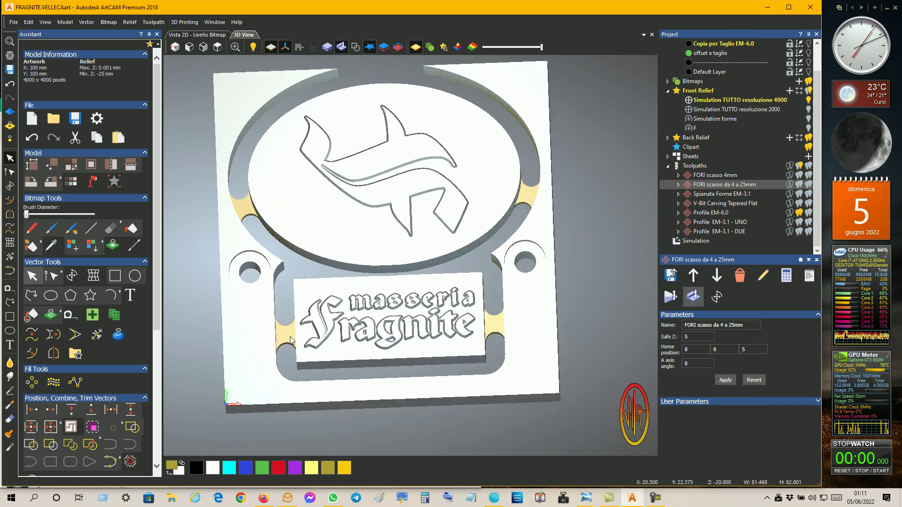
pyautogui.moveTo(491, 321)
pyautogui.mouseDown()
pyautogui.moveTo(488, 272)
pyautogui.moveTo(492, 311)
pyautogui.moveTo(329, 319)
pyautogui.mouseUp()
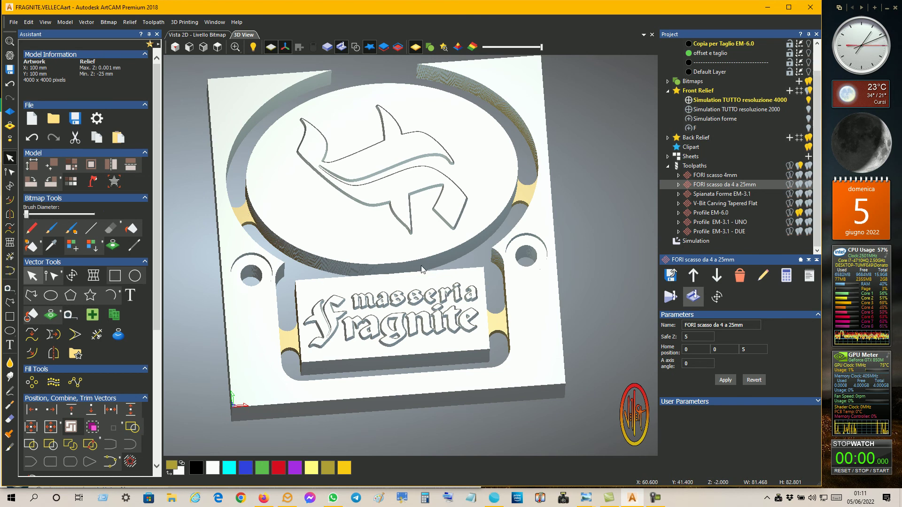
# View the simulated block from the top and overlay the vectors on it in the 3D view.
pyautogui.scroll(-3, 420, 265)
pyautogui.moveTo(421, 265); pyautogui.dragTo(406, 148)
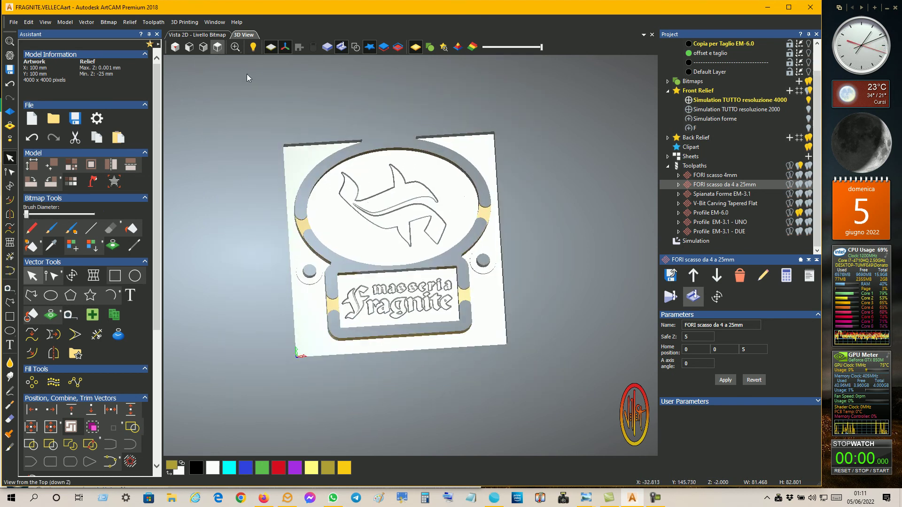
pyautogui.click(217, 46)
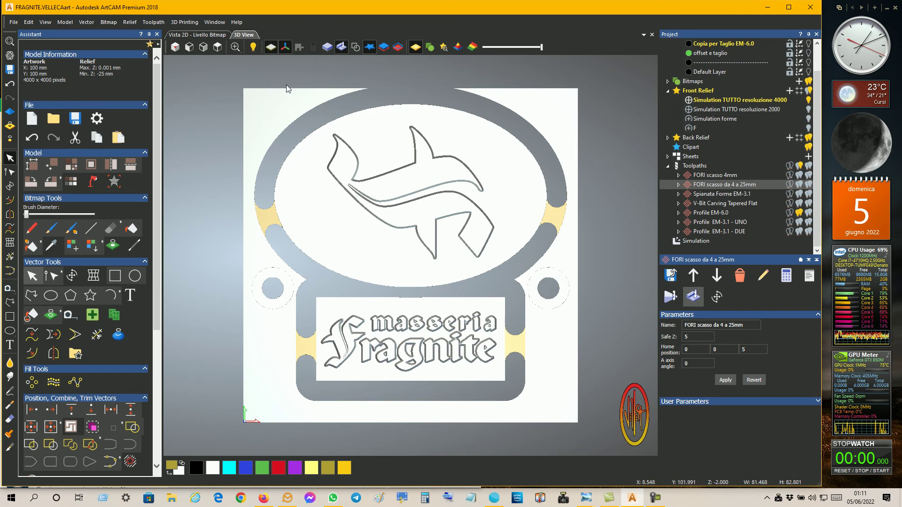
pyautogui.click(342, 48)
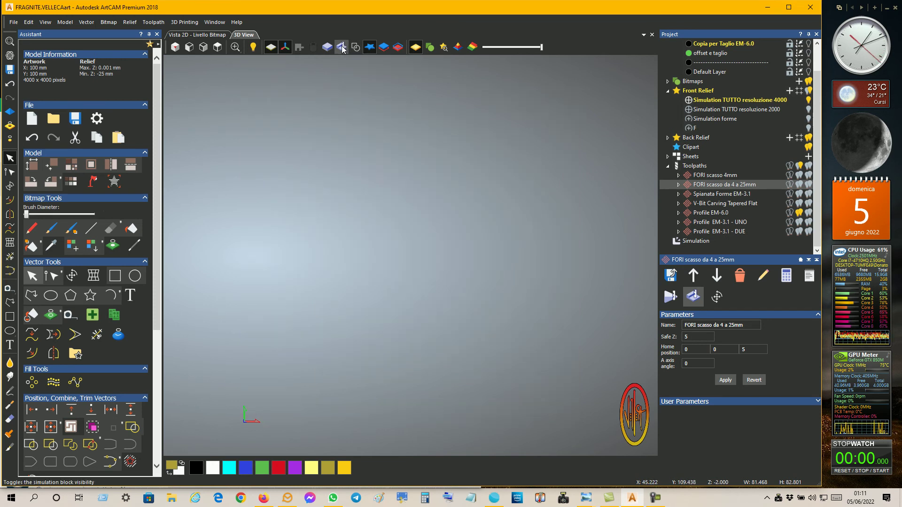
pyautogui.click(354, 51)
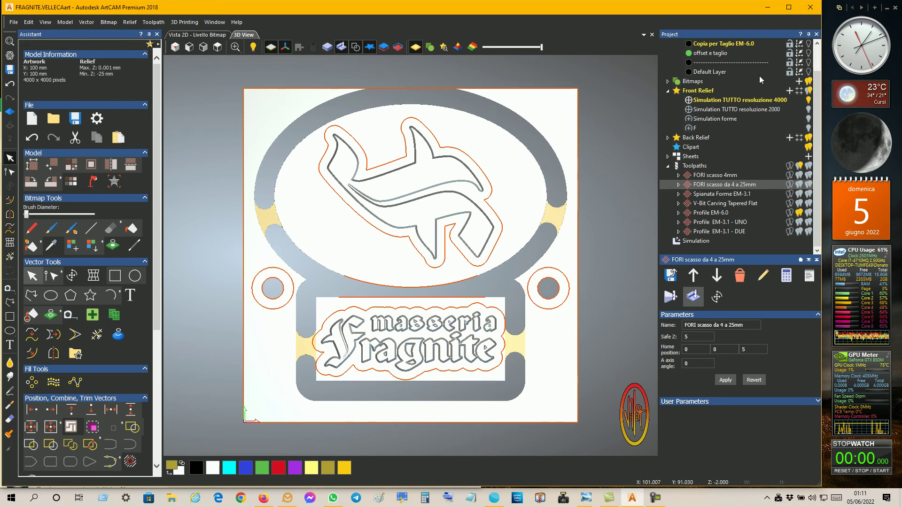
# Show the Copia per Taglio EM-6.0 layer instead of Taglio EM-3.1, and highlight its large circle briefly before deselecting it.
pyautogui.scroll(1, 770, 79)
pyautogui.click(808, 72)
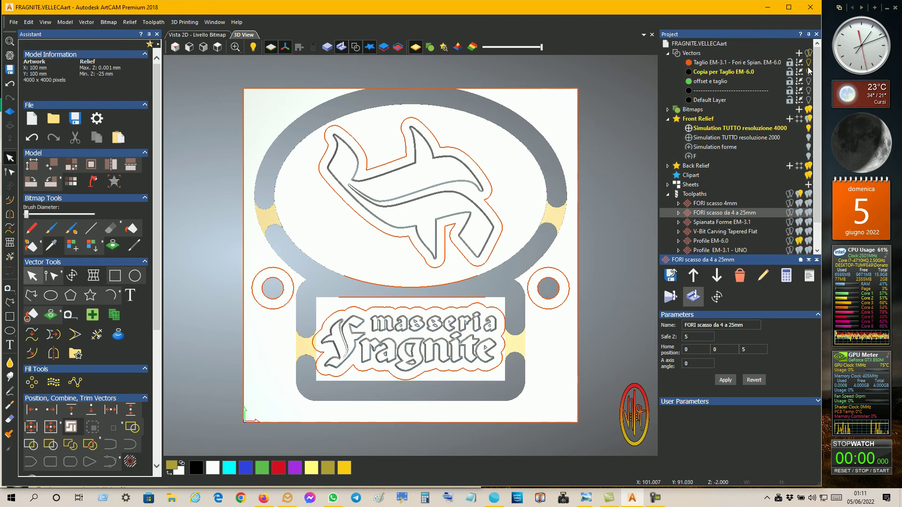
pyautogui.click(807, 62)
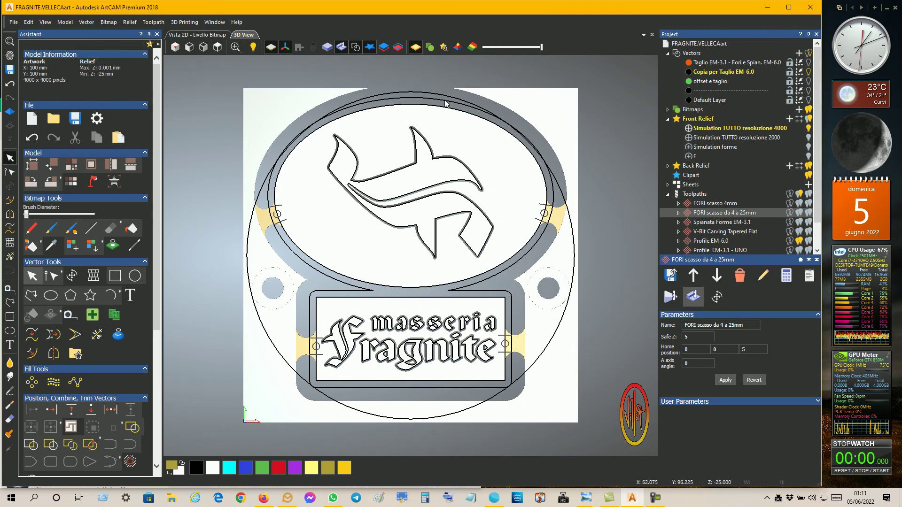
pyautogui.click(423, 96)
pyautogui.click(424, 96)
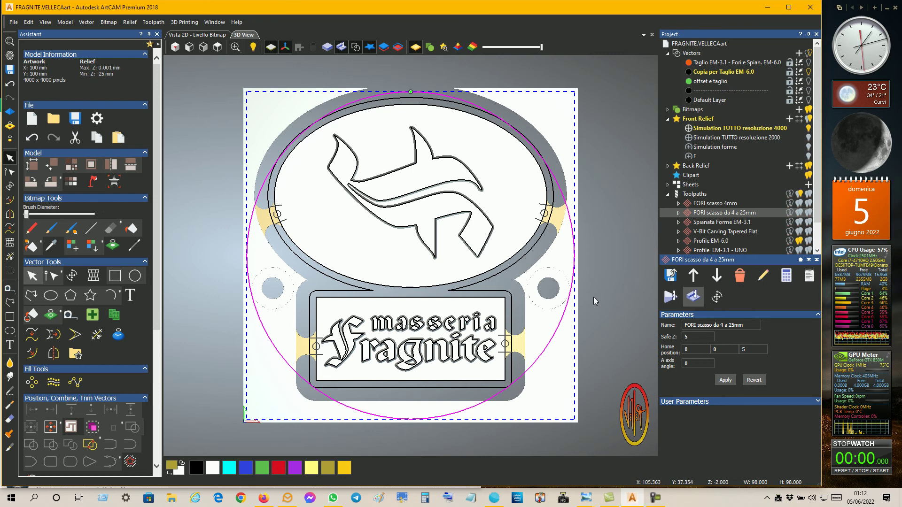
pyautogui.click(615, 234)
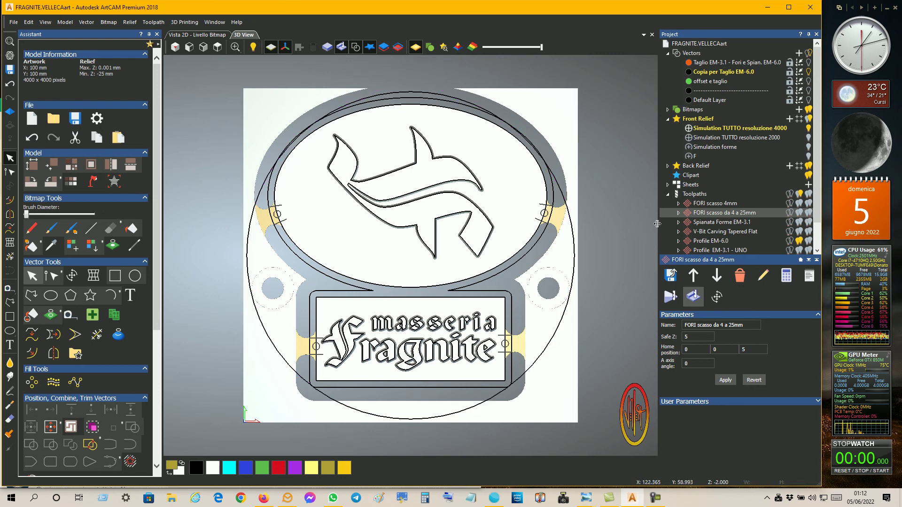
# Open the Save Toolpaths dialog for the whole toolpath set and clear the list of toolpaths to save.
pyautogui.click(690, 196)
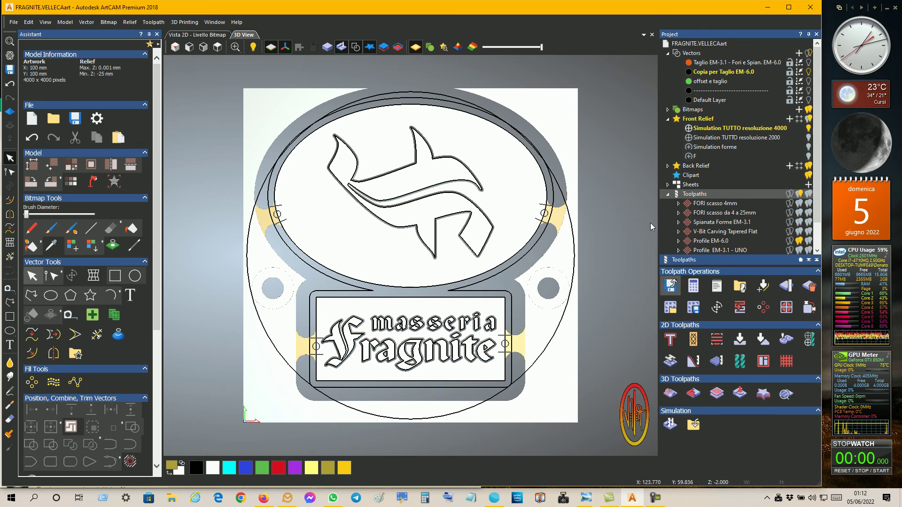
pyautogui.click(671, 285)
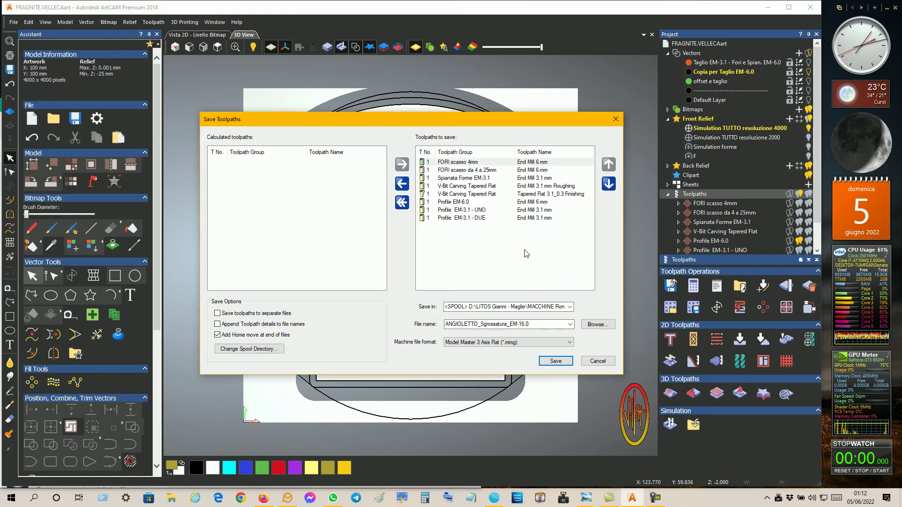
pyautogui.click(402, 205)
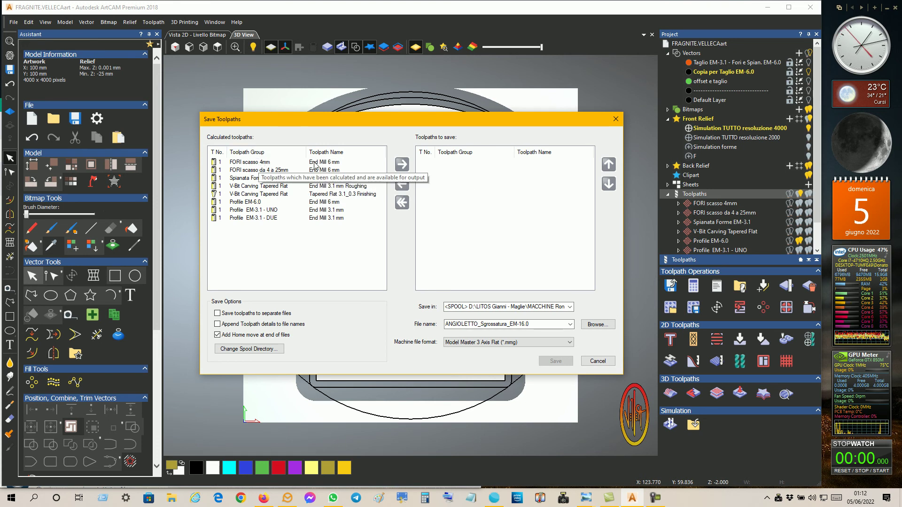
# Add Spianata Forme EM-3.1 and the V-Bit Carving Tapered Flat End Mill 3.1 mm Roughing to the toolpaths to save.
pyautogui.click(276, 173)
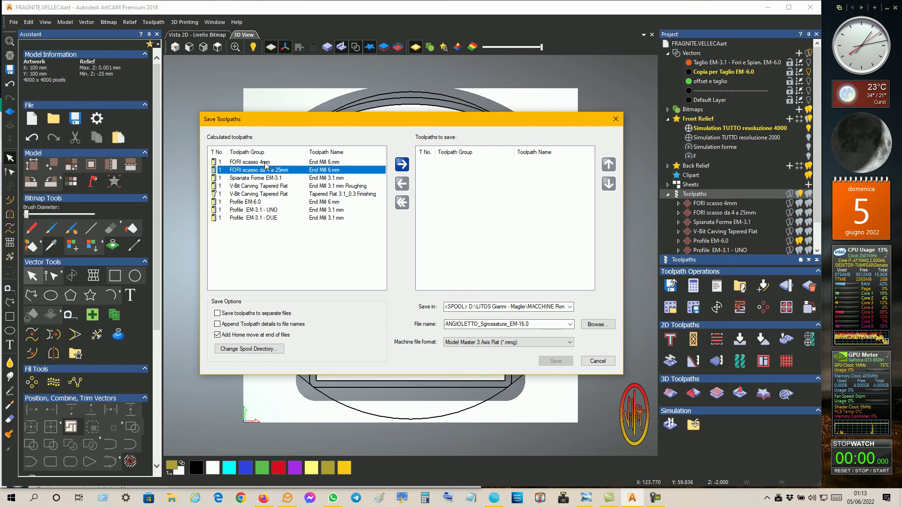
pyautogui.click(265, 163)
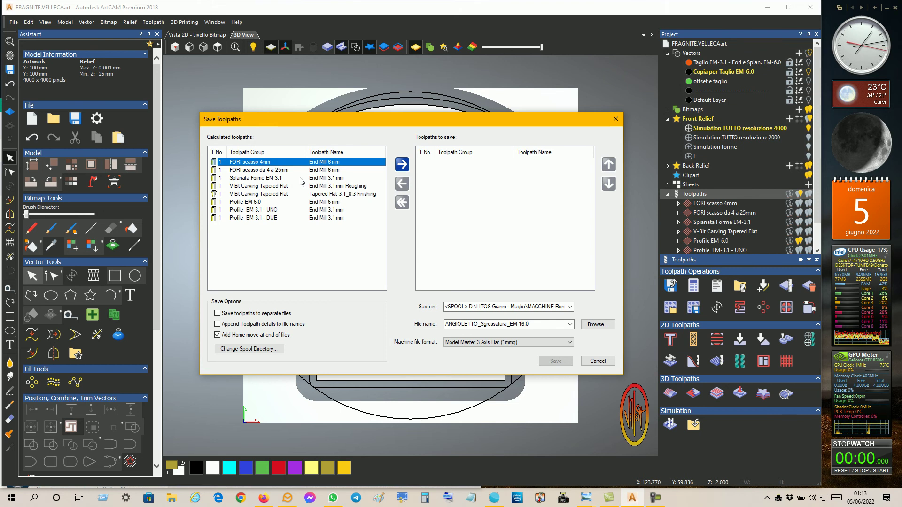
pyautogui.click(254, 178)
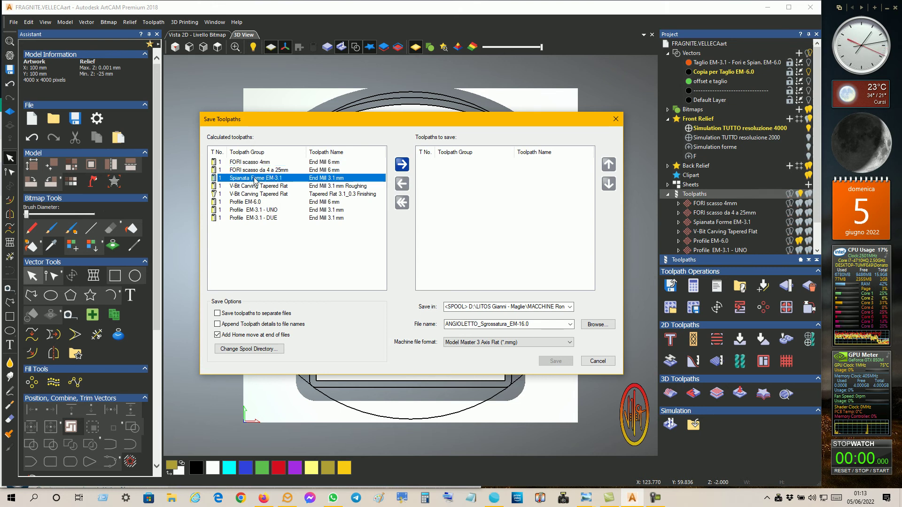
pyautogui.click(400, 165)
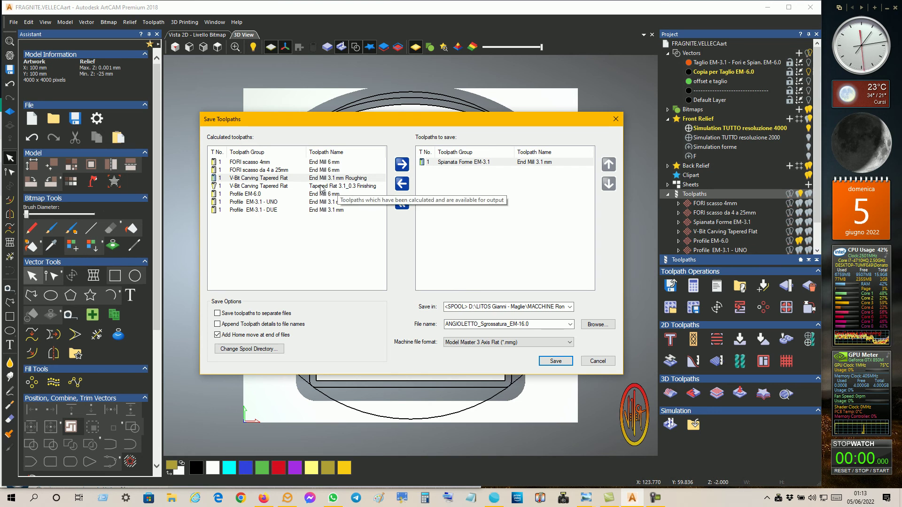
pyautogui.click(401, 164)
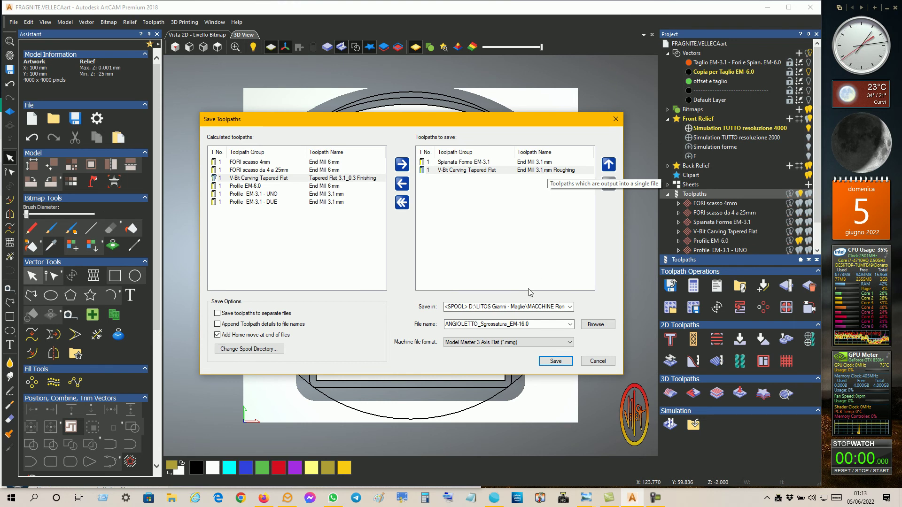
# Replace the output file name with Fragnite_Spianata e Scasso_EM-3.1 for the two 3.1 mm end mill toolpaths.
pyautogui.moveTo(531, 322); pyautogui.dragTo(421, 328)
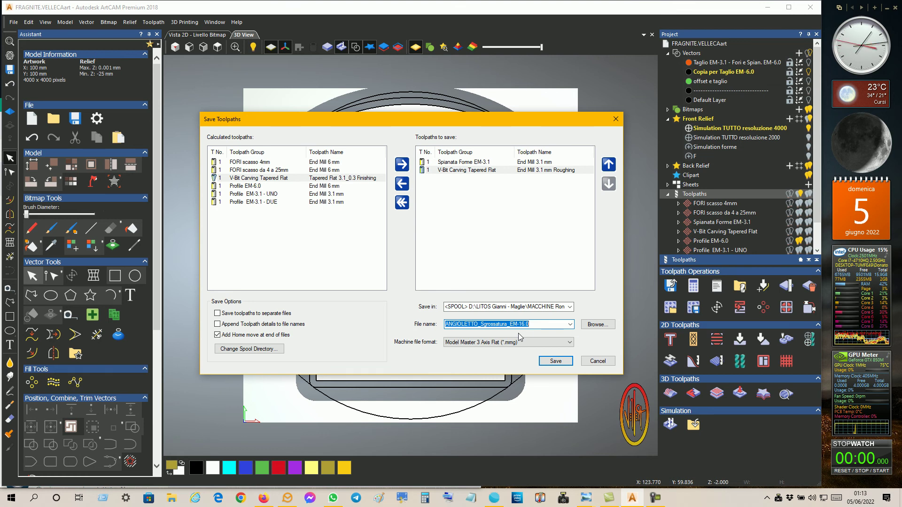
pyautogui.write('Fra')
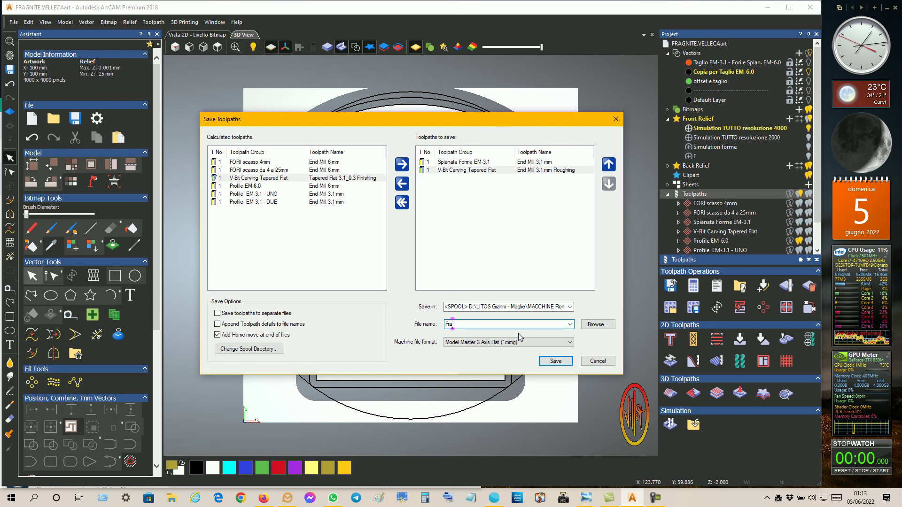
pyautogui.write('gnit')
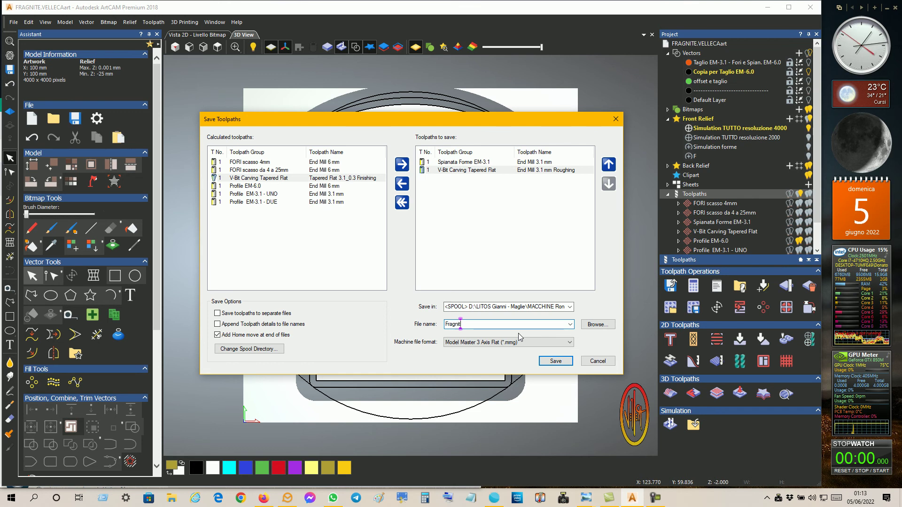
pyautogui.write('e_')
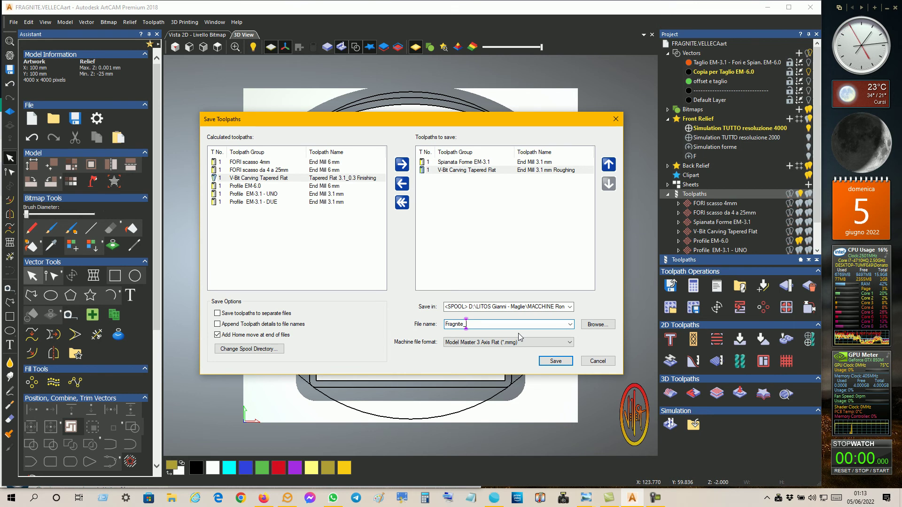
pyautogui.write('Spiana')
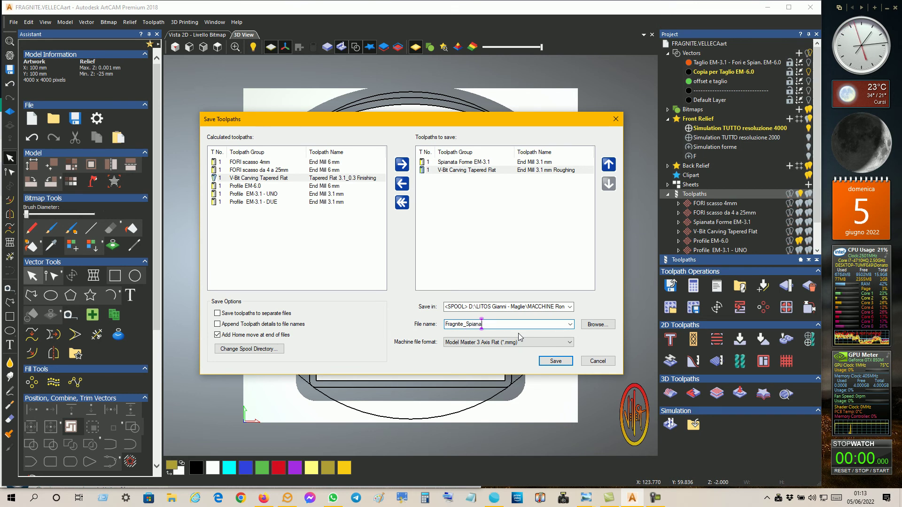
pyautogui.write('ta e Scasso')
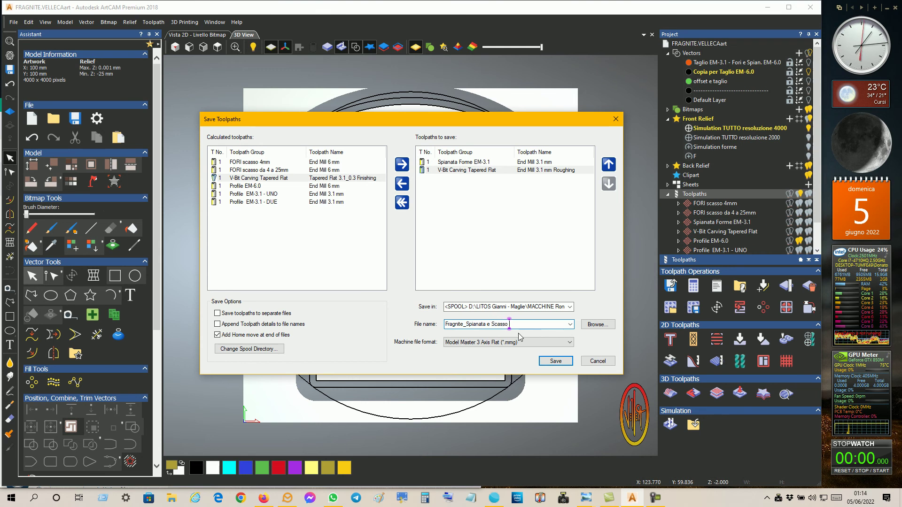
pyautogui.write(' VBIT')
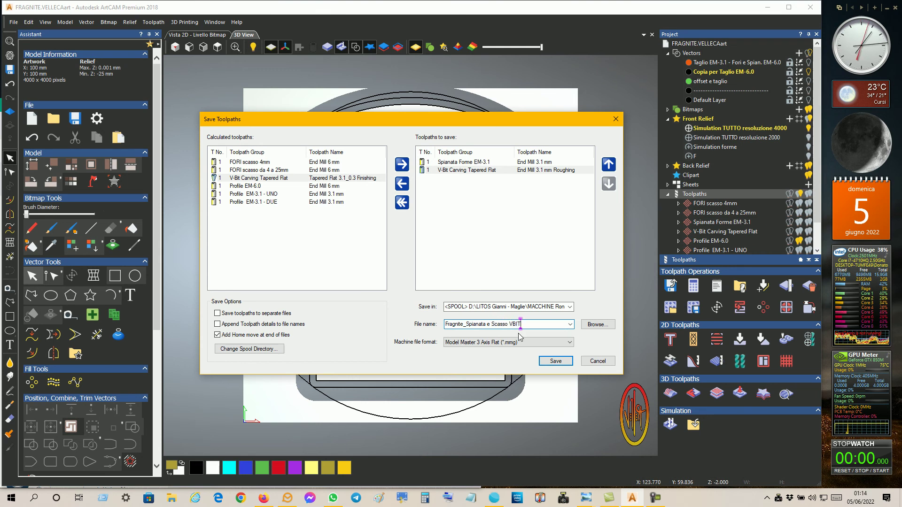
pyautogui.press('BackSpace')
pyautogui.press('BackSpace')
pyautogui.press('BackSpace')
pyautogui.press('BackSpace')
pyautogui.press('BackSpace')
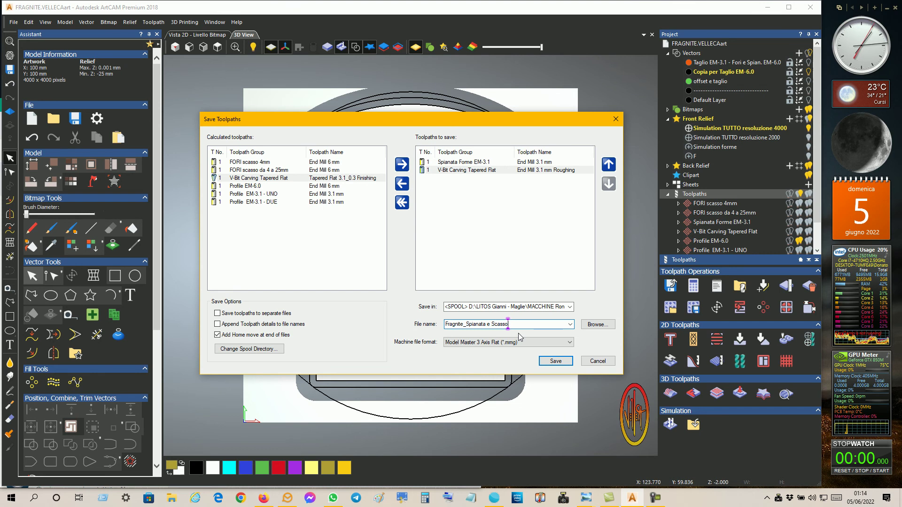
pyautogui.write('Scasso')
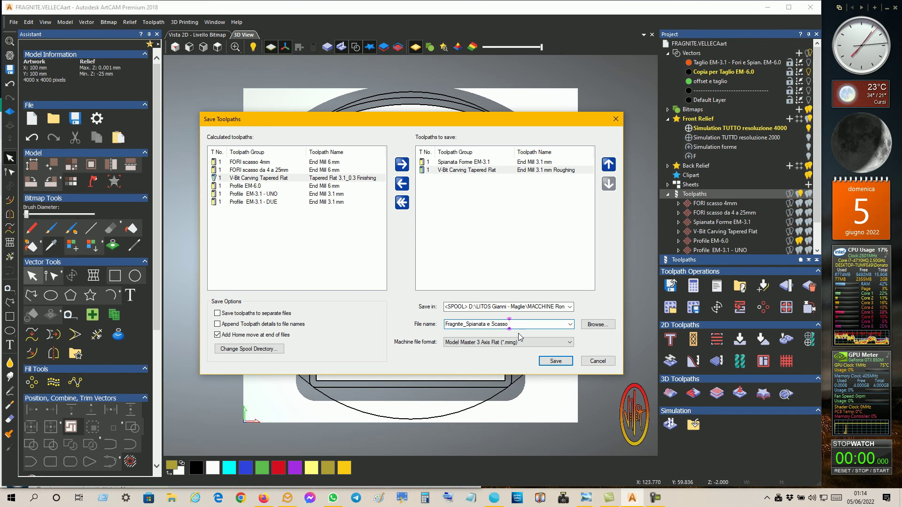
pyautogui.write('_EM-')
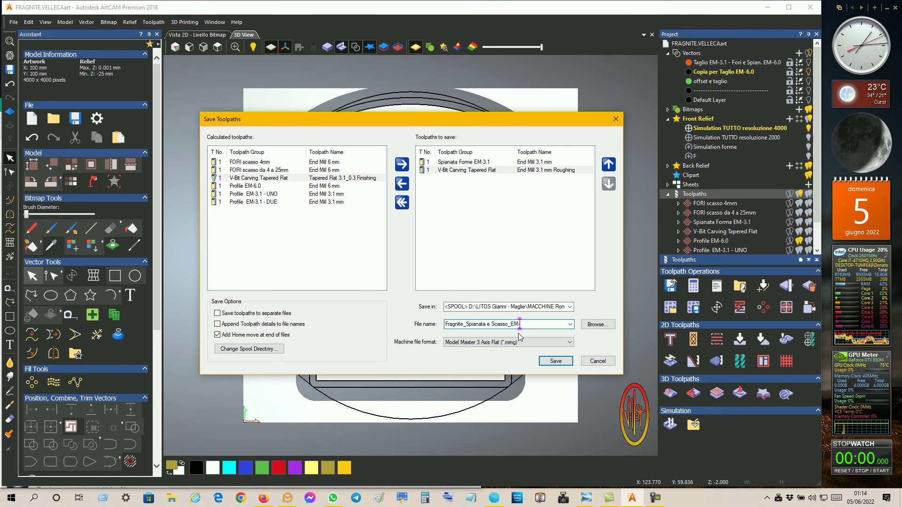
pyautogui.write('3.1')
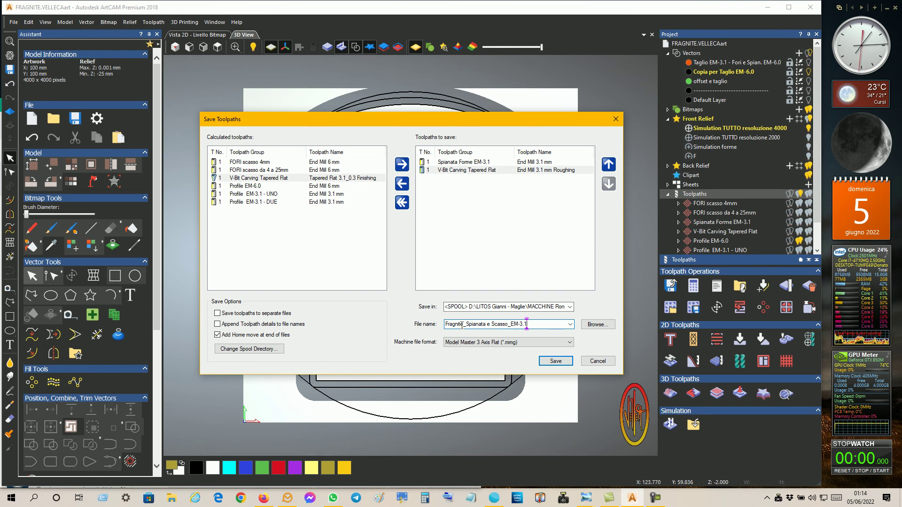
# Change the Fragnite prefix of the output file name to uppercase FRAGNITE.
pyautogui.moveTo(464, 325); pyautogui.dragTo(444, 325)
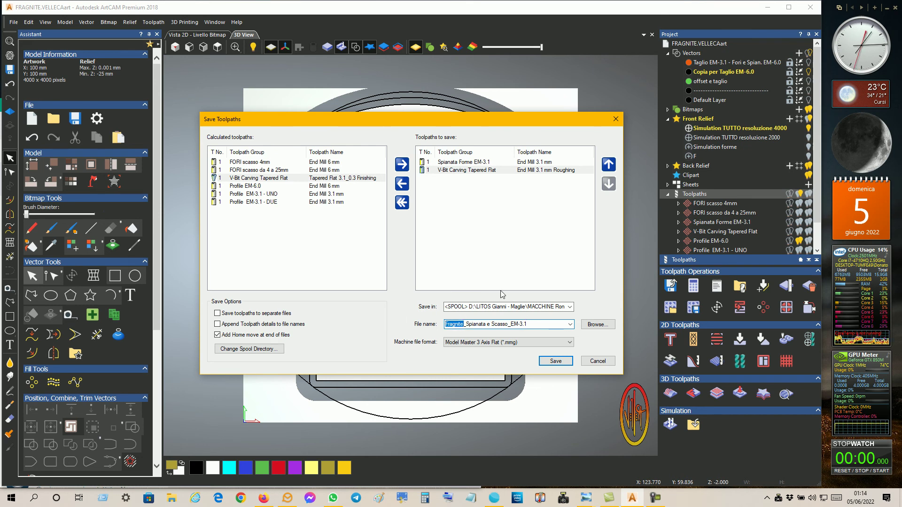
pyautogui.write('FRAG')
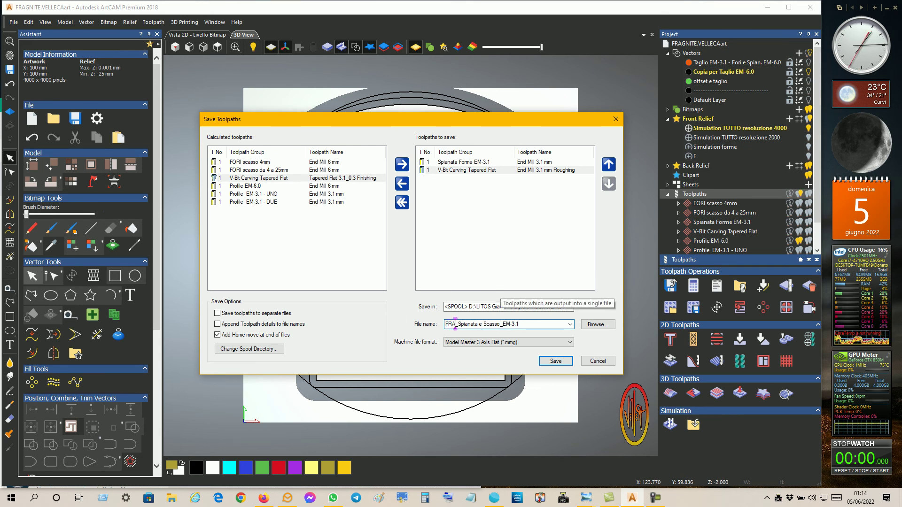
pyautogui.write('NITE')
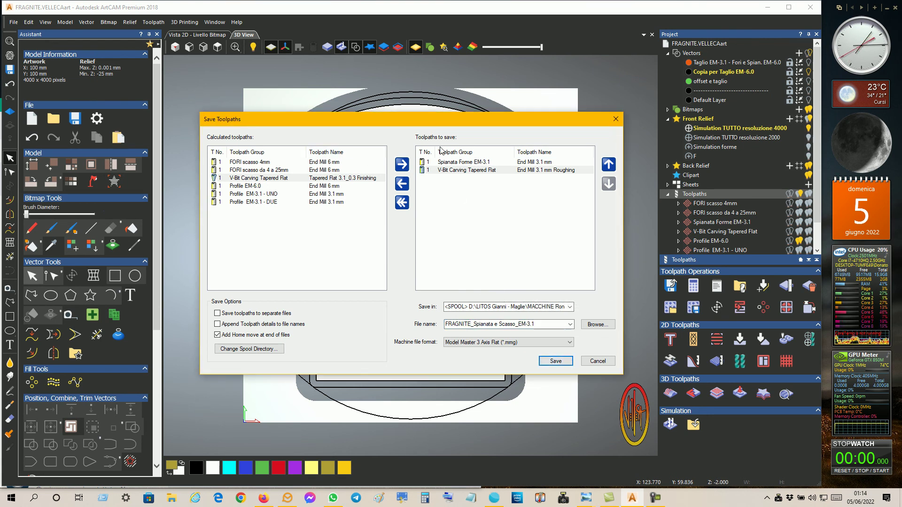
# Replace the toolpaths to save with V-Bit Carving Tapered Flat 3.1_0.3 Finishing and save it as FRAGNITE_TPP-3.1_0.3.
pyautogui.click(401, 204)
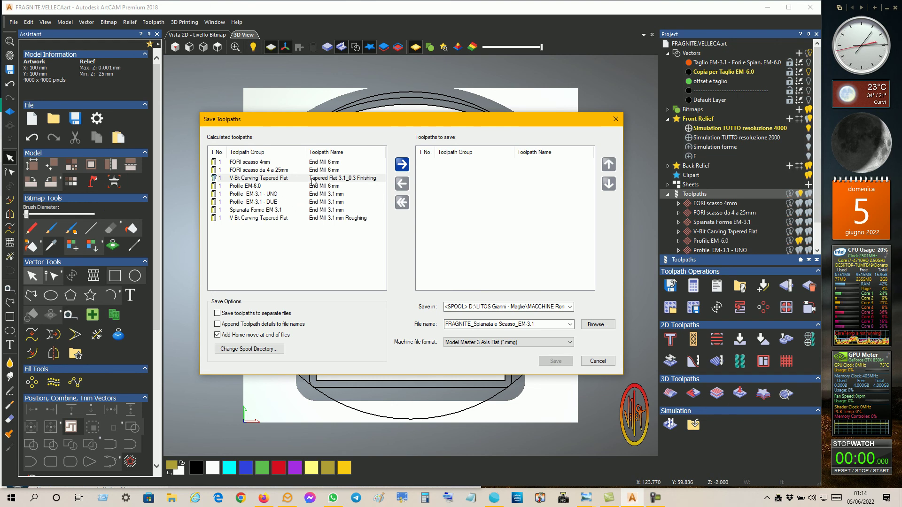
pyautogui.click(402, 164)
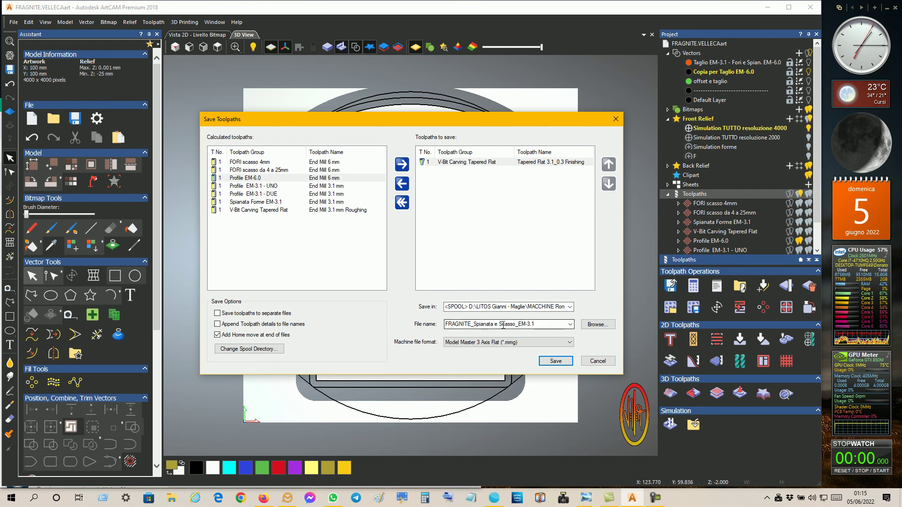
pyautogui.click(474, 324)
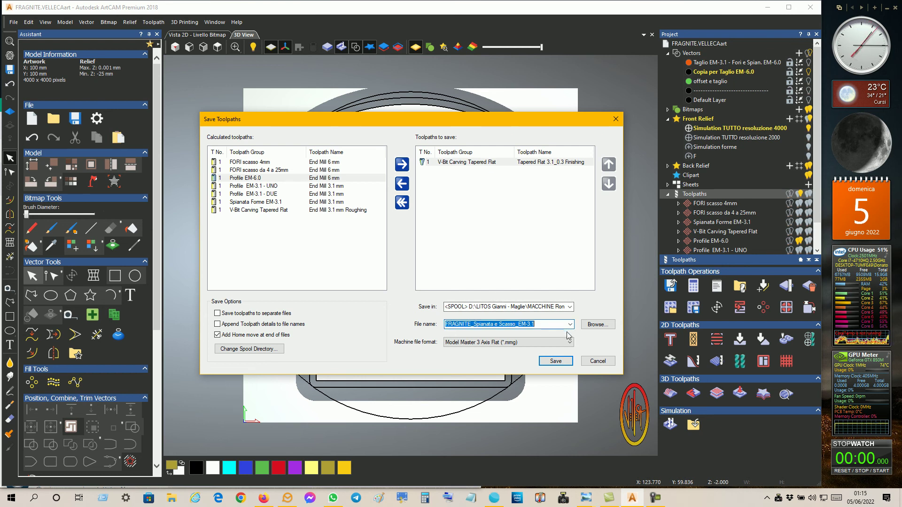
pyautogui.click(540, 326)
pyautogui.moveTo(537, 325); pyautogui.dragTo(476, 324)
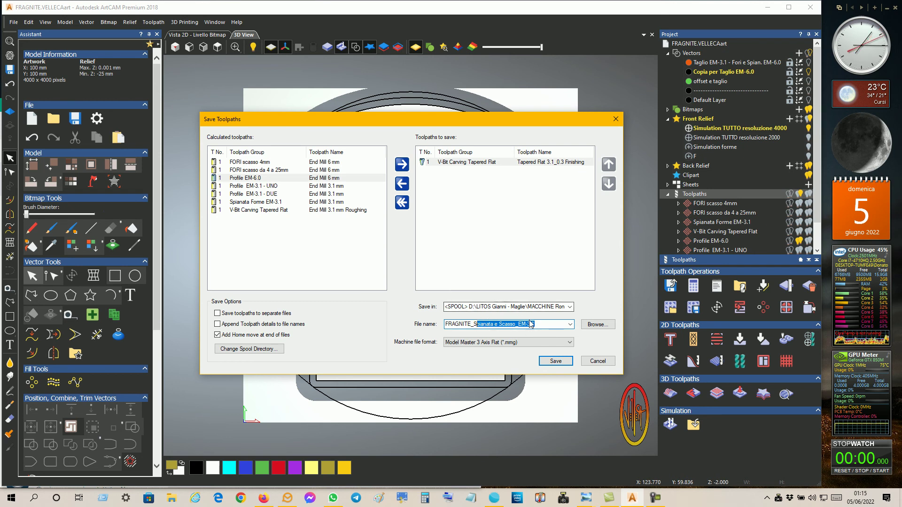
pyautogui.press('BackSpace')
pyautogui.press('BackSpace')
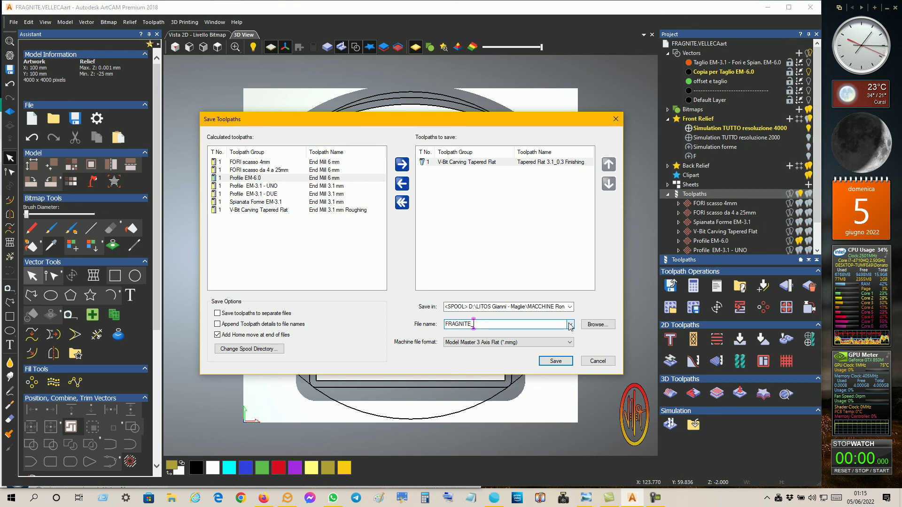
pyautogui.write('T')
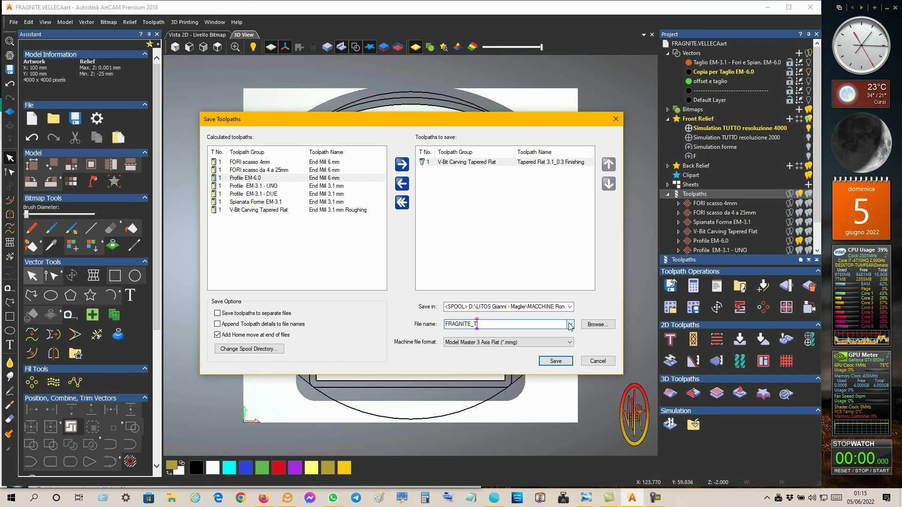
pyautogui.write('PP')
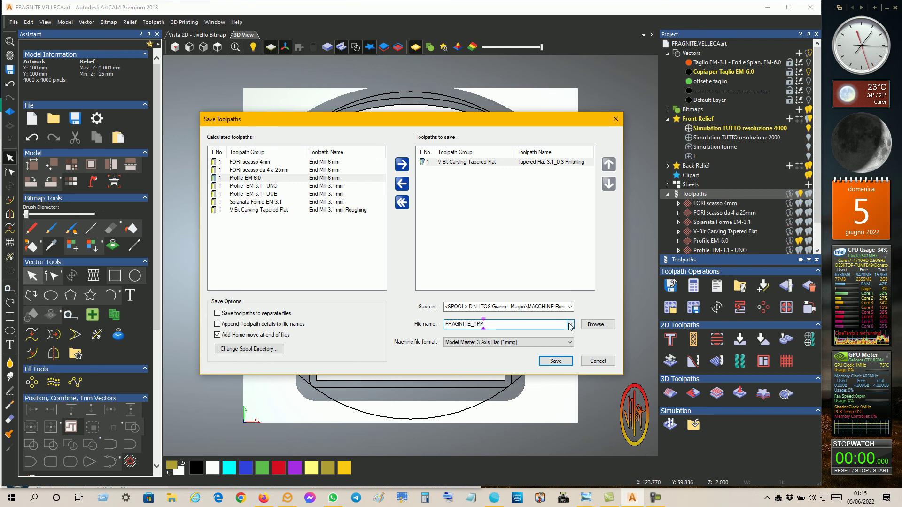
pyautogui.write('-3')
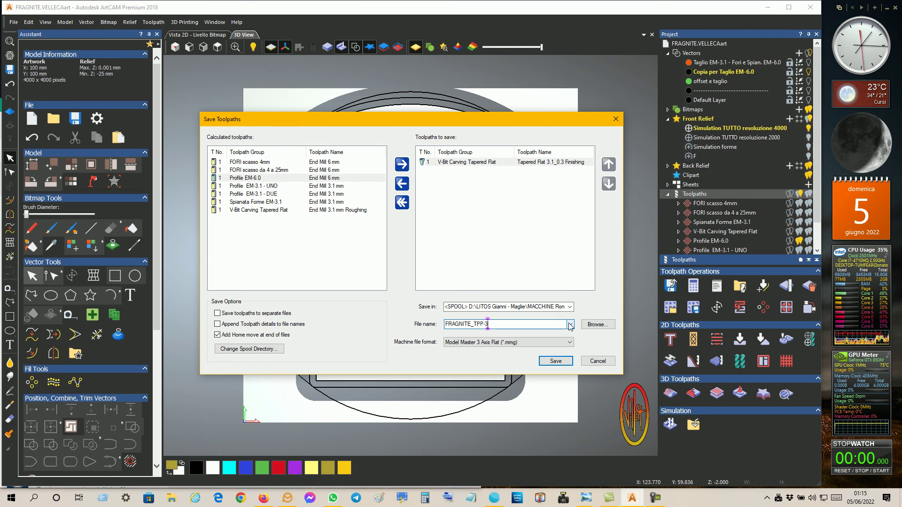
pyautogui.write('.1_')
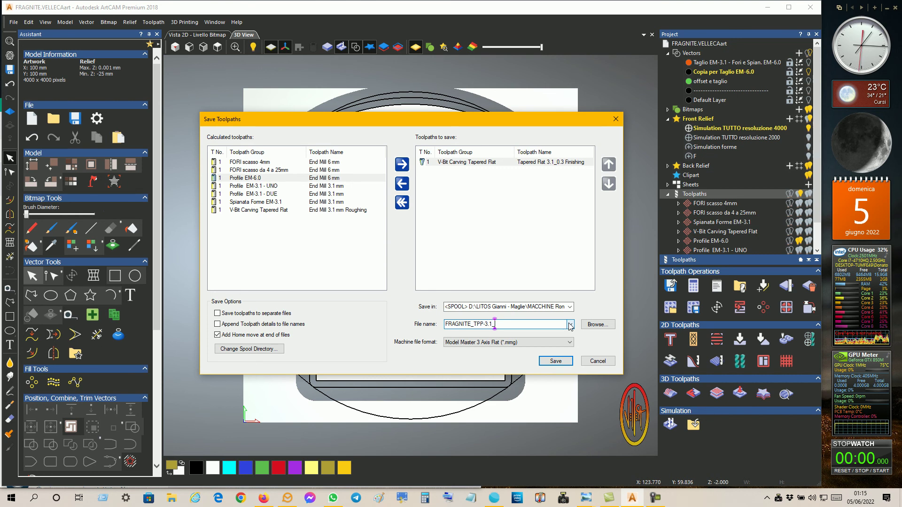
pyautogui.write('0.3')
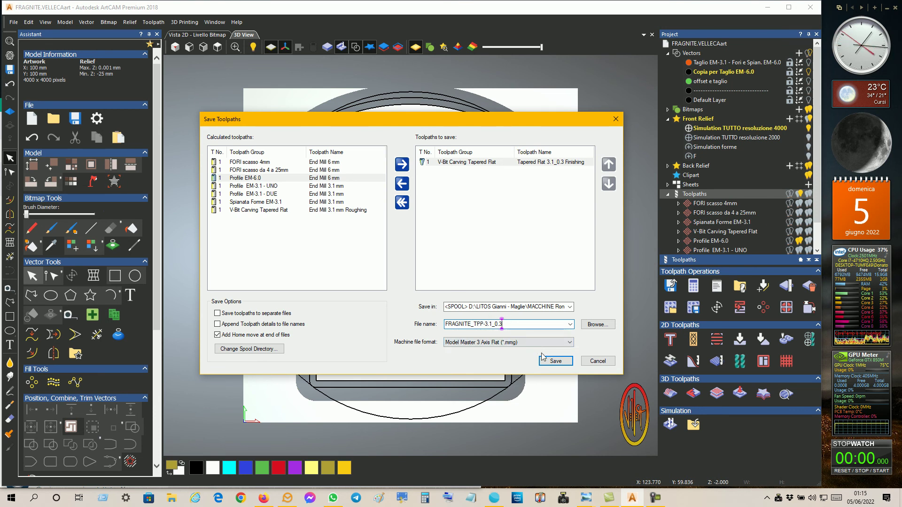
pyautogui.click(556, 361)
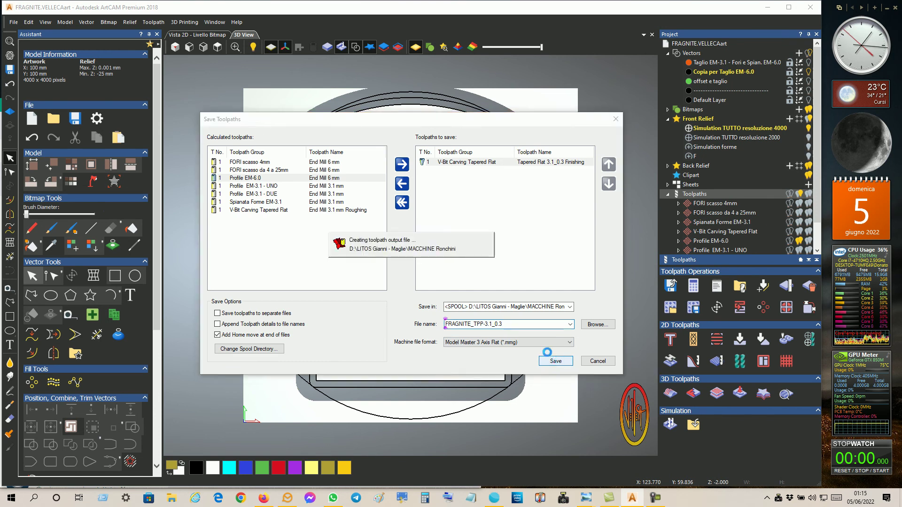
# Clear the toolpaths to save and add only the Profile EM-6.0 End Mill 6 mm toolpath.
pyautogui.click(402, 203)
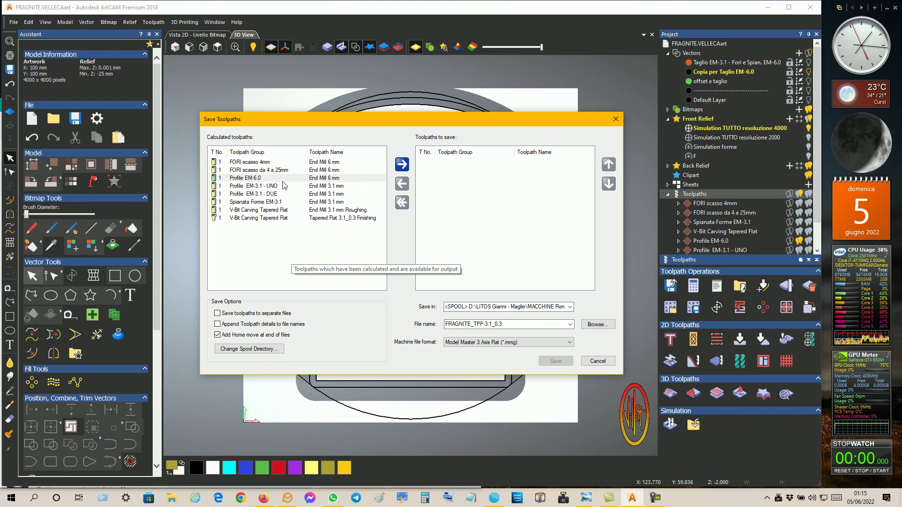
pyautogui.click(265, 179)
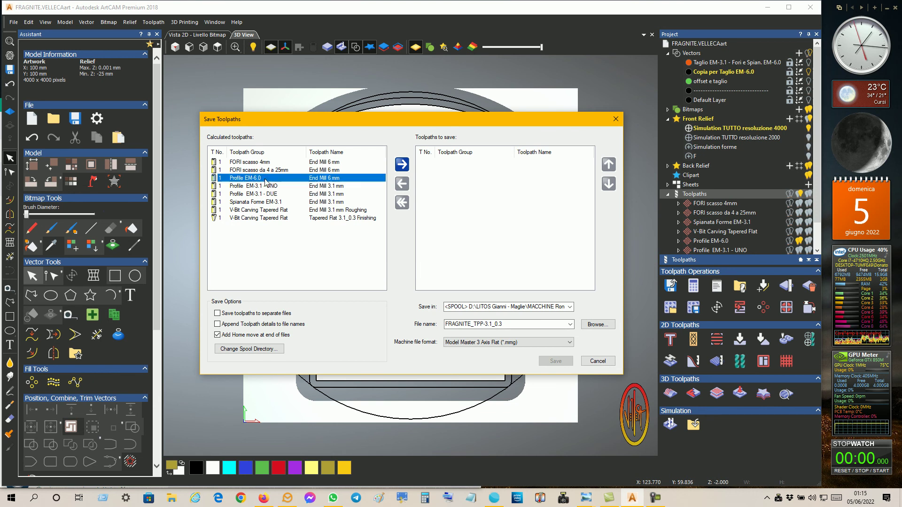
pyautogui.click(402, 164)
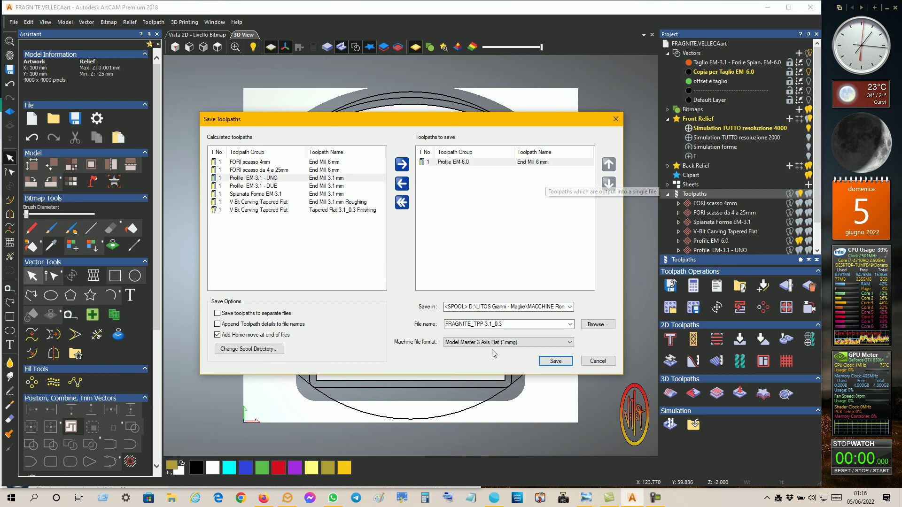
# Name the output file FRAGNITE_Taglio_EM-6.0 and save the Profile EM-6.0 toolpath to it.
pyautogui.click(540, 324)
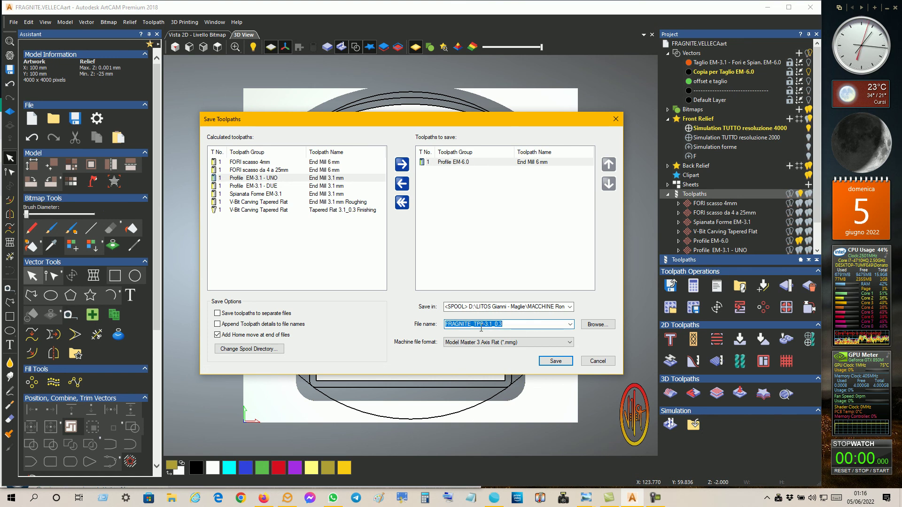
pyautogui.moveTo(475, 325); pyautogui.dragTo(538, 325)
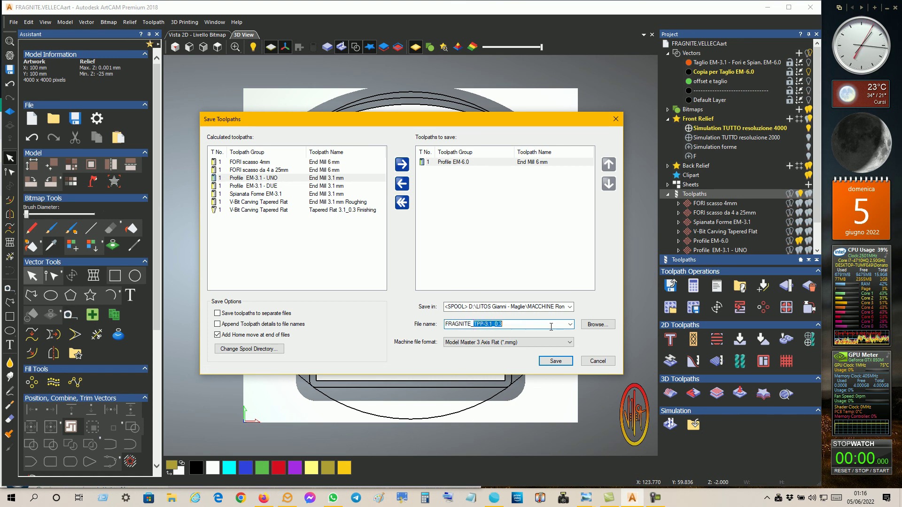
pyautogui.write('Tagl')
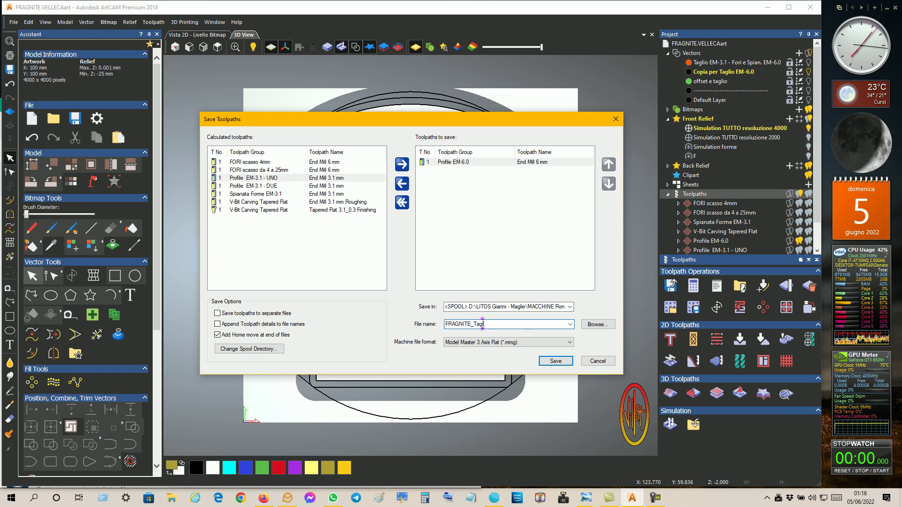
pyautogui.write('io_E')
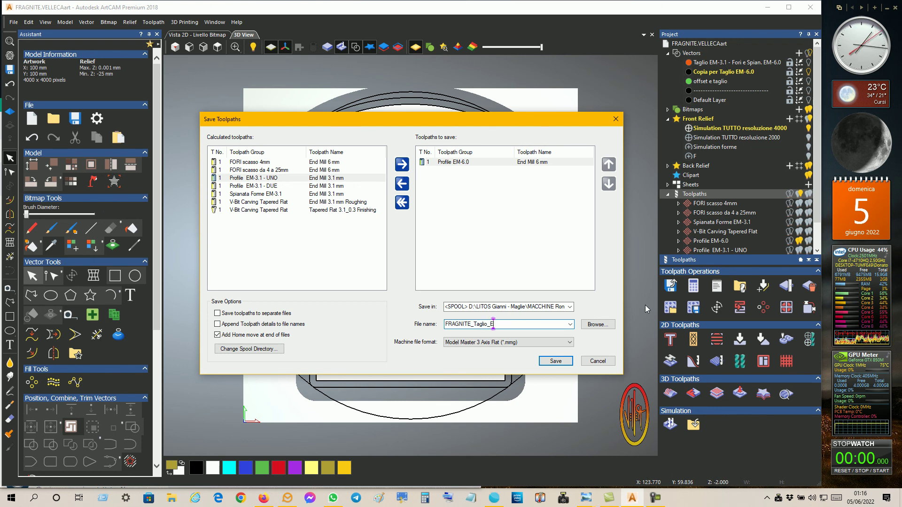
pyautogui.write('M-6.0')
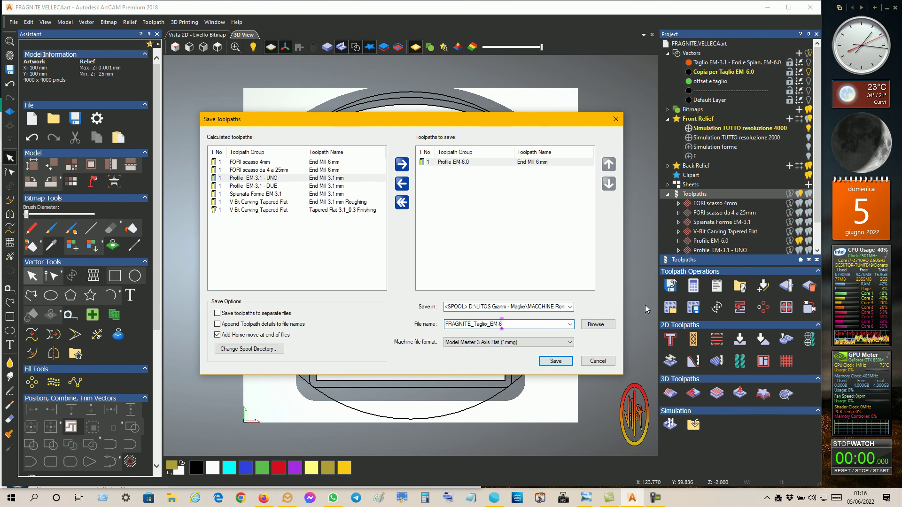
pyautogui.click(555, 361)
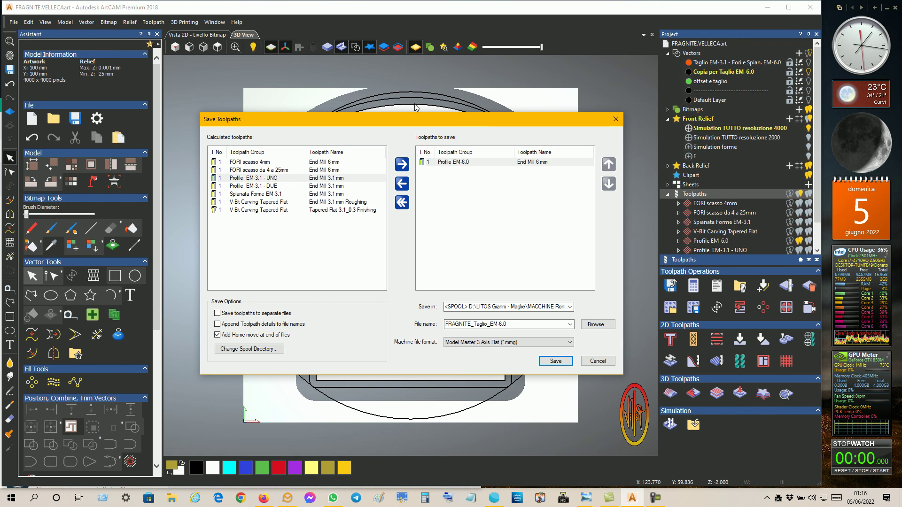
# Move the Save Toolpaths dialog aside to uncover the plaque and its vectors in the 3D view.
pyautogui.moveTo(420, 122); pyautogui.dragTo(814, 112)
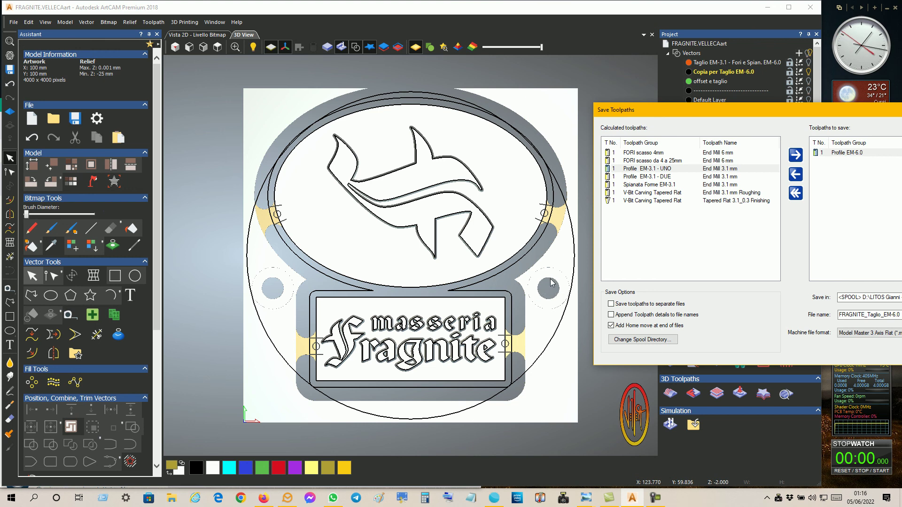
# Save the Profile EM-6.0 toolpath as FRAGNITE_Taglio_EM-6.0, overwriting the existing file.
pyautogui.moveTo(760, 109); pyautogui.dragTo(405, 120)
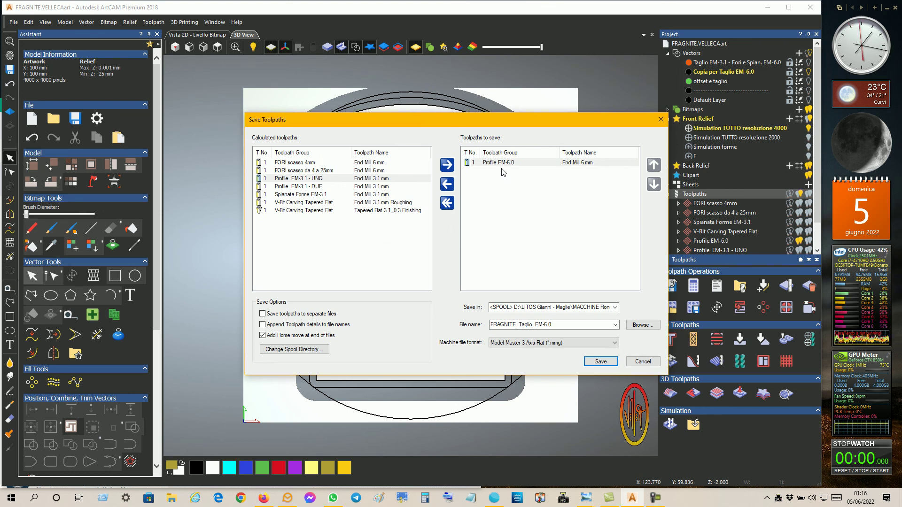
pyautogui.click(600, 362)
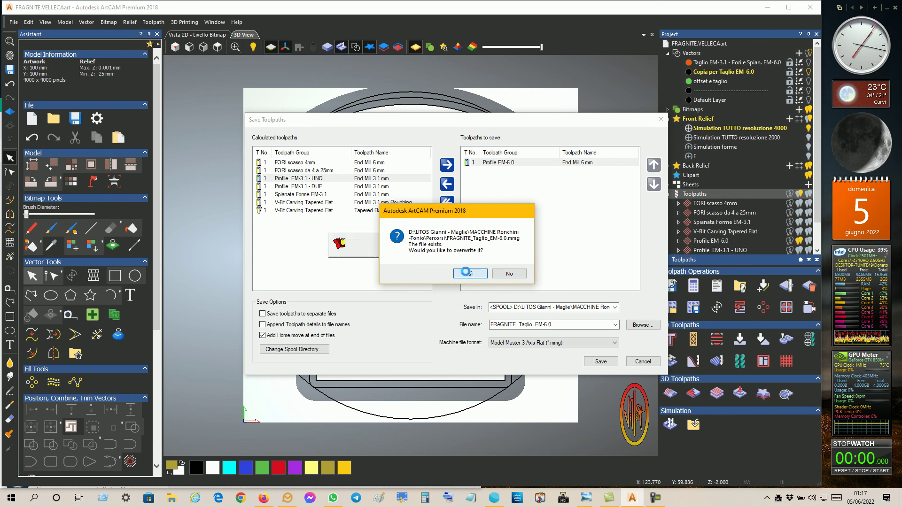
pyautogui.click(468, 274)
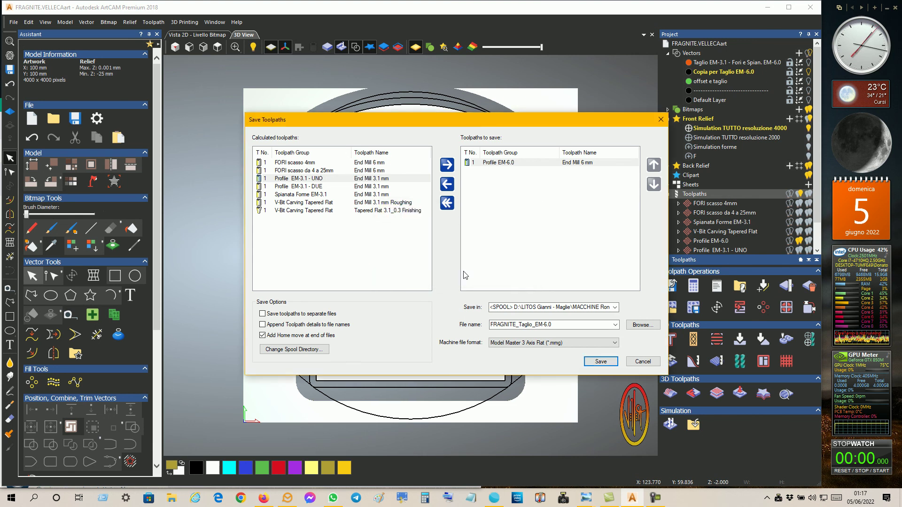
# Replace the toolpaths to save with Profile EM-3.1 - UNO followed by Profile EM-3.1 - DUE.
pyautogui.click(447, 204)
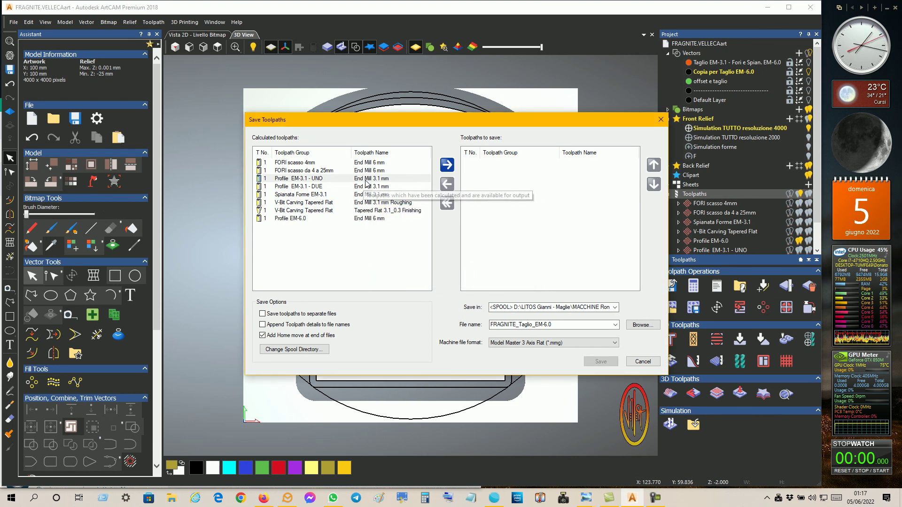
pyautogui.click(429, 178)
pyautogui.click(447, 166)
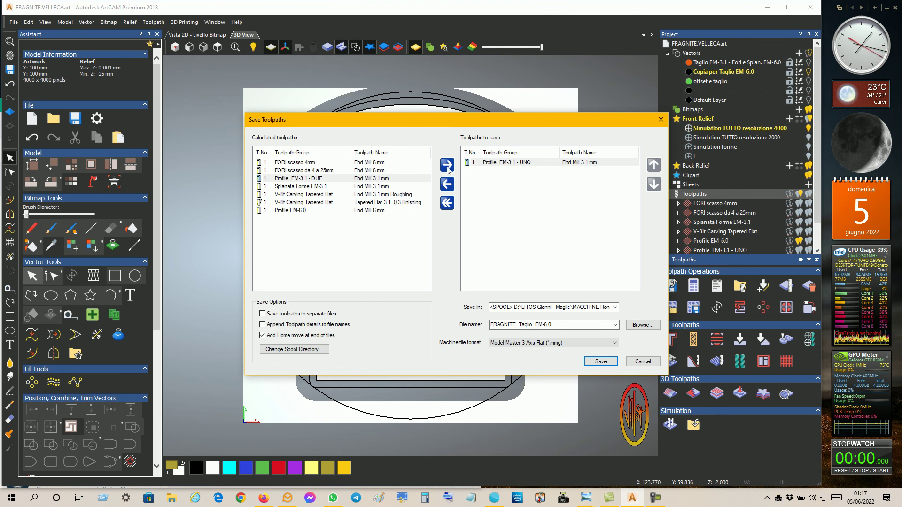
pyautogui.click(446, 165)
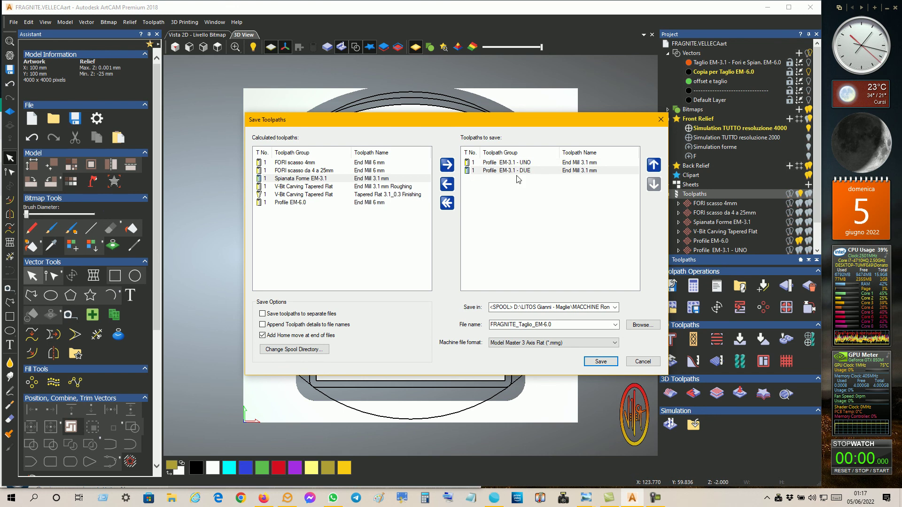
# Name the output file FRAGNITE_Taglio_EM-3.1 and save the two EM-3.1 profile toolpaths to it.
pyautogui.doubleClick(542, 328)
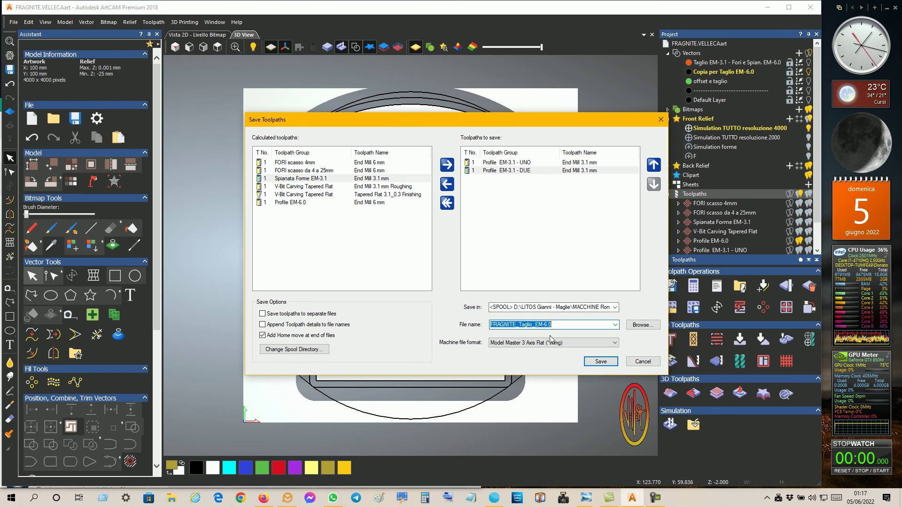
pyautogui.press('End')
pyautogui.press('BackSpace')
pyautogui.press('BackSpace')
pyautogui.write('3.')
pyautogui.click(601, 361)
# Replace the toolpaths to save with FORI scasso 4mm and FORI scasso da 4 a 25mm.
pyautogui.click(450, 203)
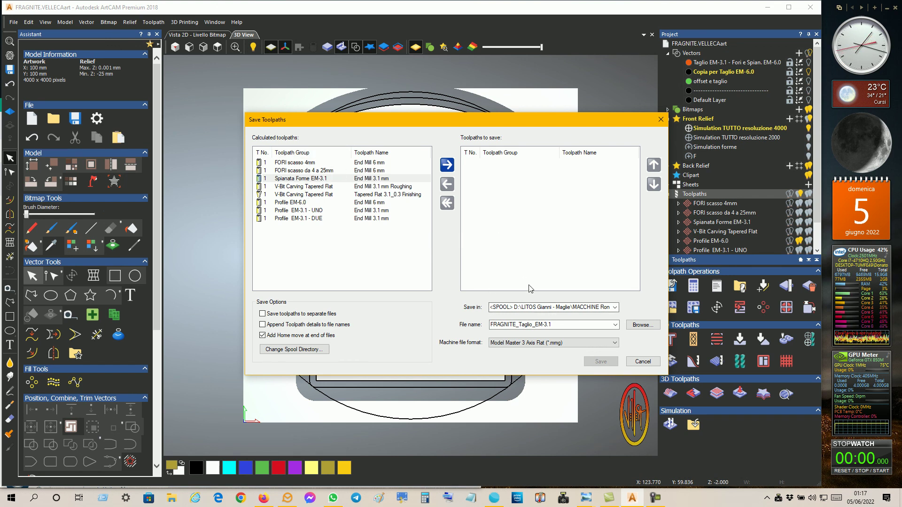
pyautogui.click(360, 163)
pyautogui.click(447, 164)
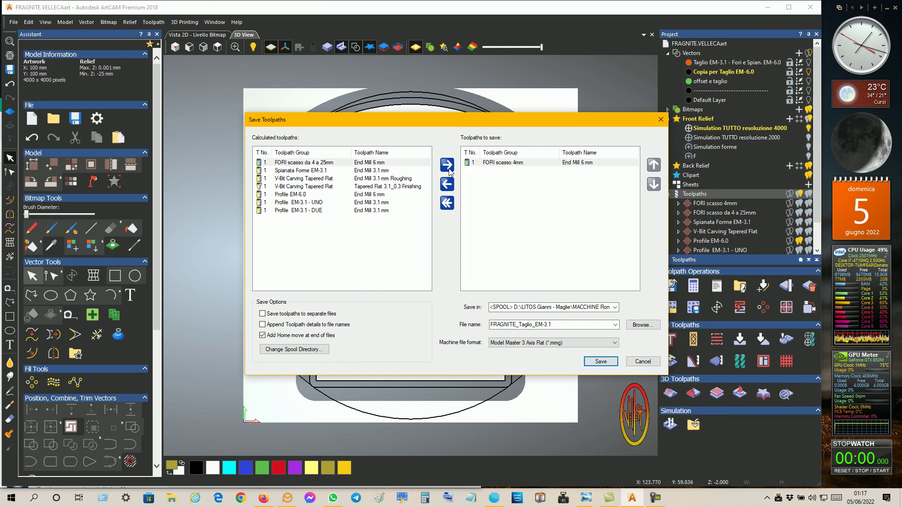
pyautogui.click(447, 165)
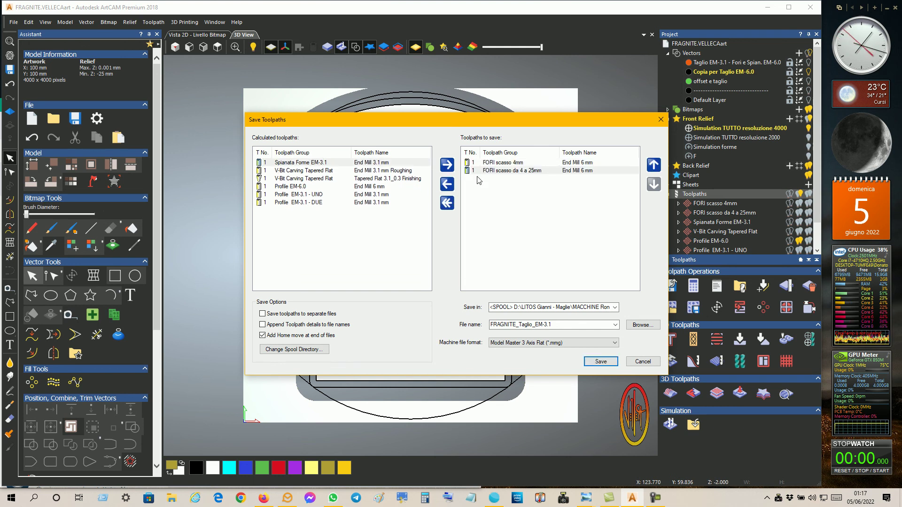
# Save the two FORI toolpaths as FRAGNITE_FORI_EM-6.0, then clear the list and close the Save Toolpaths dialog.
pyautogui.click(595, 325)
pyautogui.moveTo(517, 324); pyautogui.dragTo(556, 325)
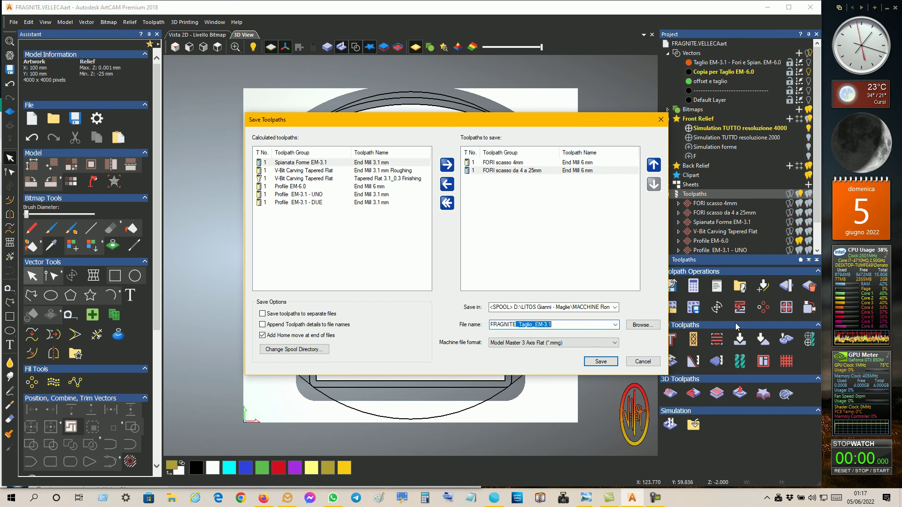
pyautogui.write('_FORI_EM-')
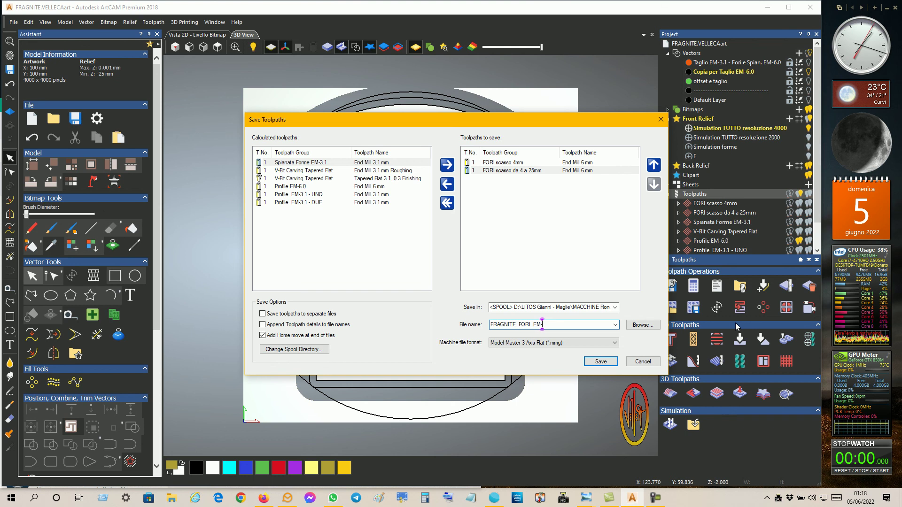
pyautogui.write('6.0')
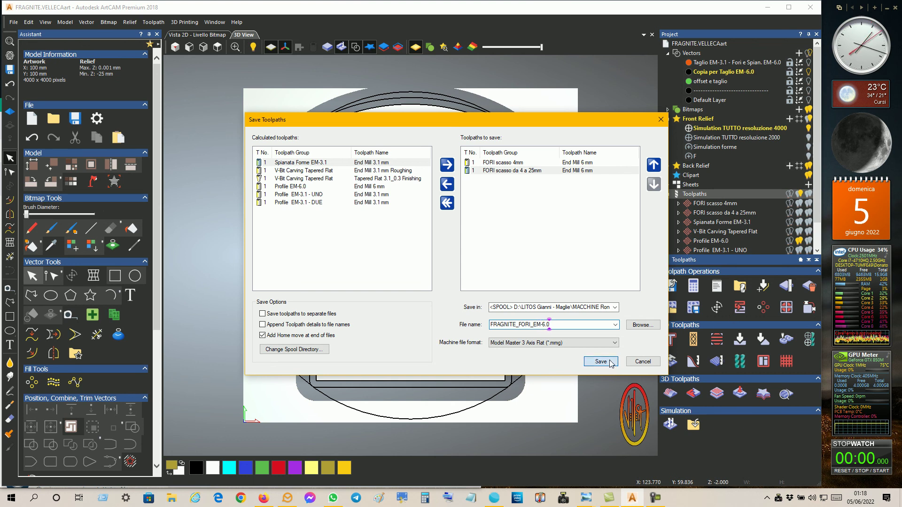
pyautogui.click(446, 203)
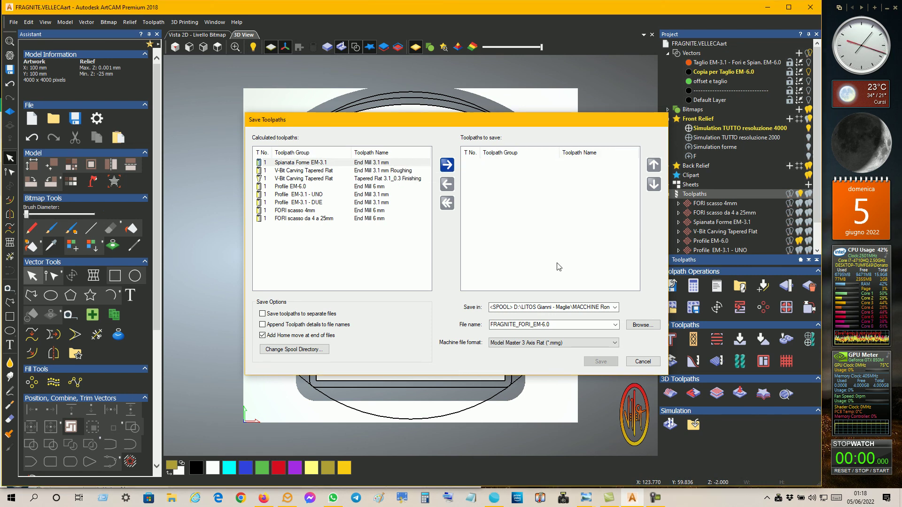
pyautogui.press('Escape')
# Hide the vectors and inspect the whole simulated plaque from a tilted 3D angle.
pyautogui.moveTo(435, 295); pyautogui.dragTo(365, 55)
pyautogui.click(364, 52)
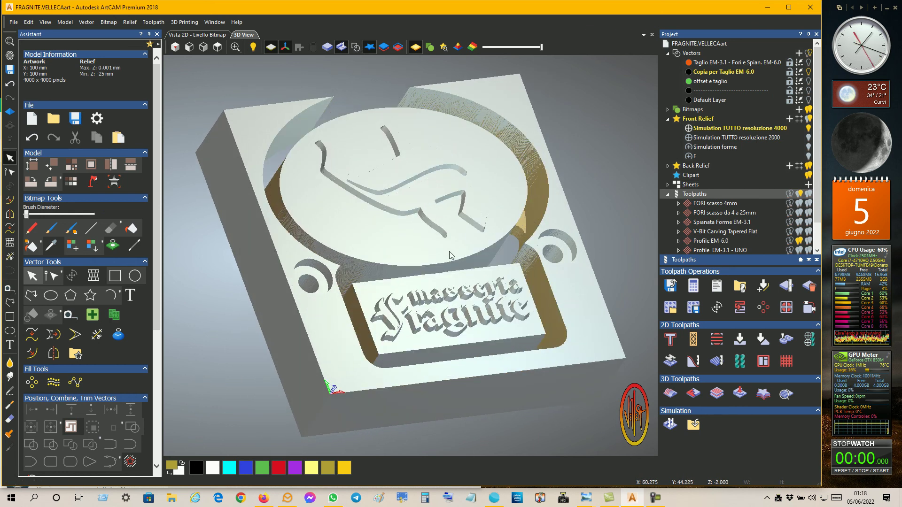
pyautogui.scroll(-2, 449, 255)
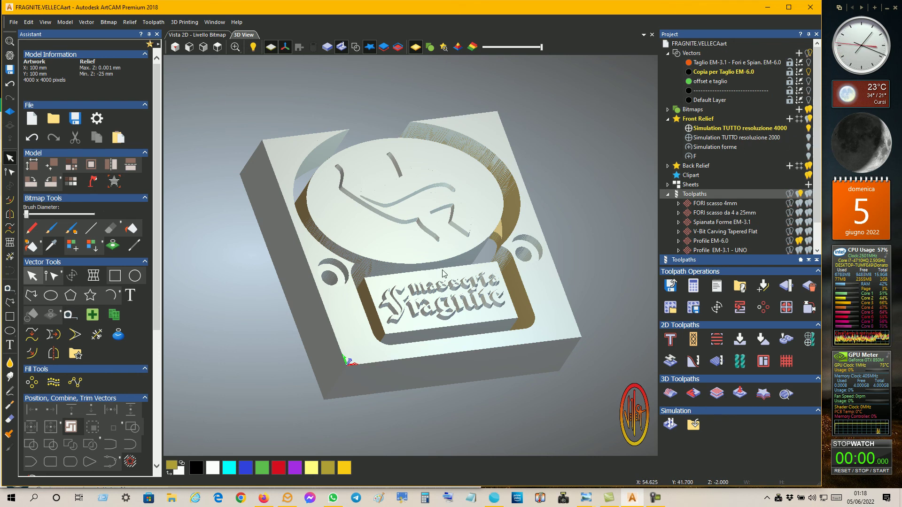
# Show the vectors over the plaque from above and highlight its outer cutting outline, then clear the selection.
pyautogui.click(218, 47)
pyautogui.click(357, 49)
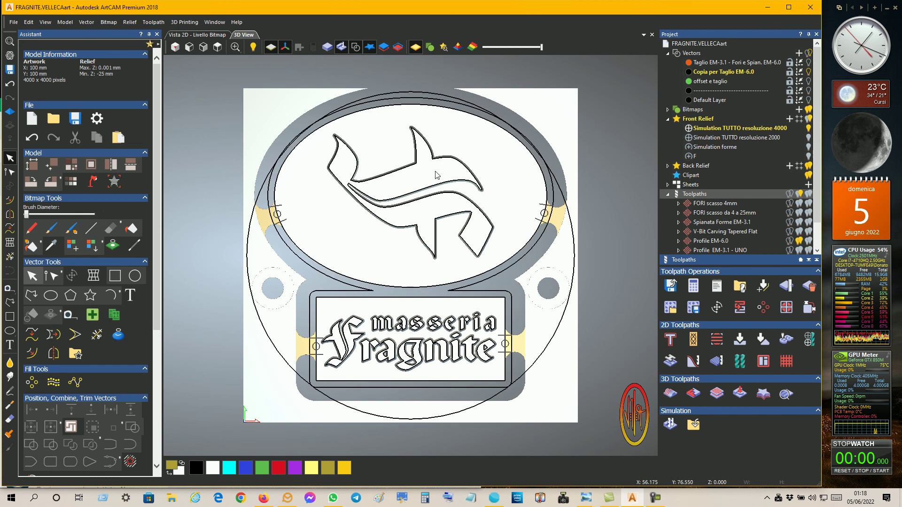
pyautogui.click(537, 243)
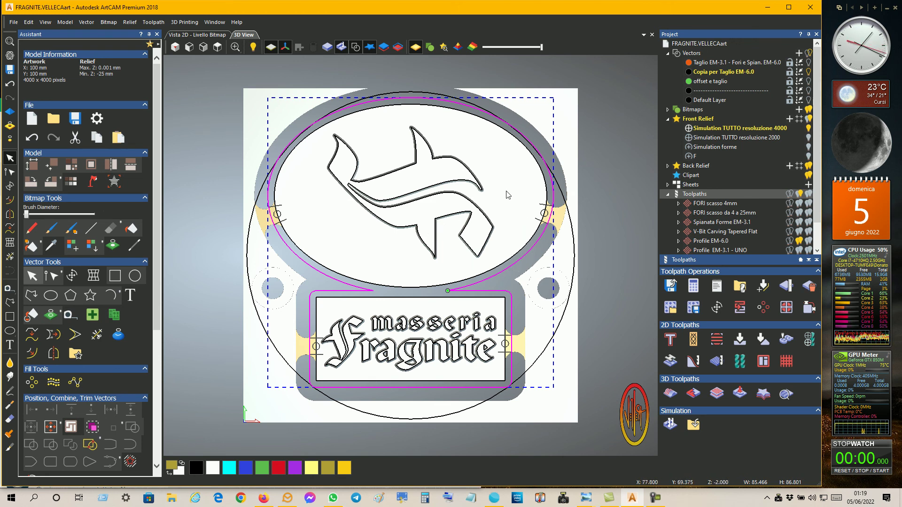
pyautogui.click(602, 126)
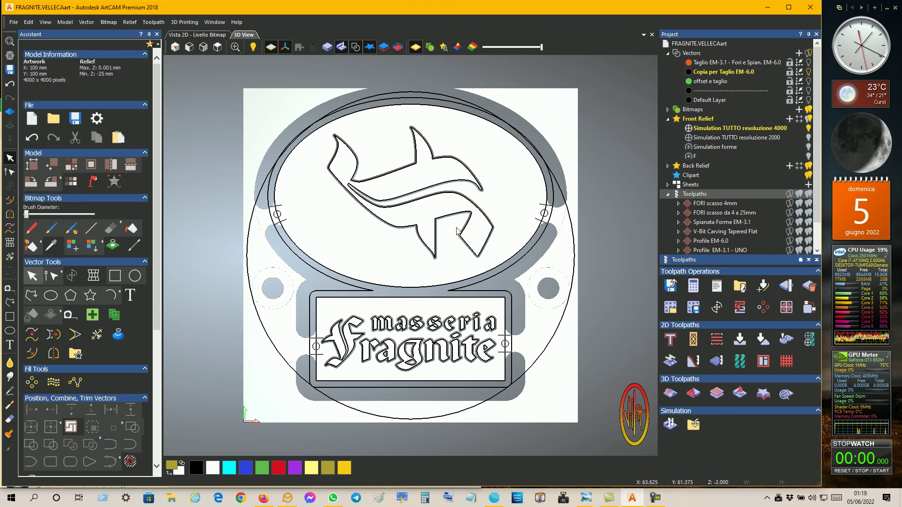
# Hide the vectors and show the simulated plaque close up from an oblique angle in the 3D view.
pyautogui.moveTo(445, 260); pyautogui.dragTo(520, 128)
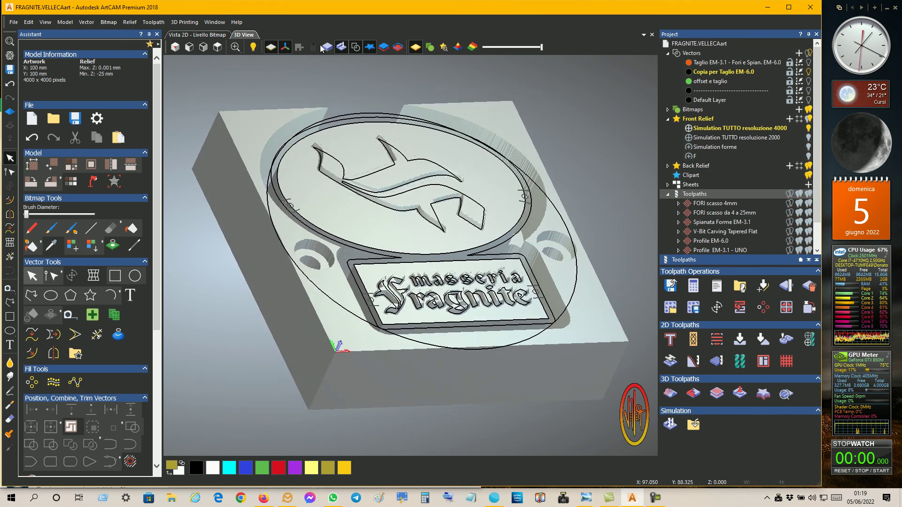
pyautogui.click(343, 47)
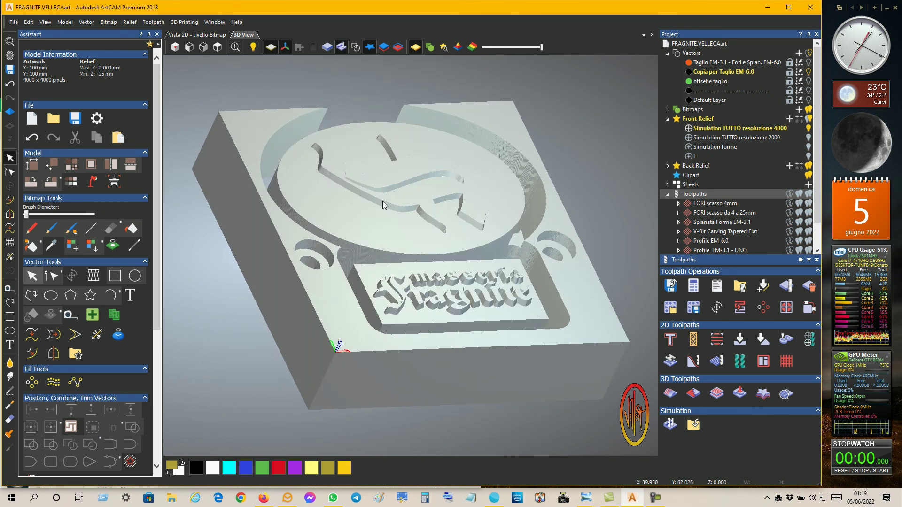
pyautogui.scroll(2, 395, 198)
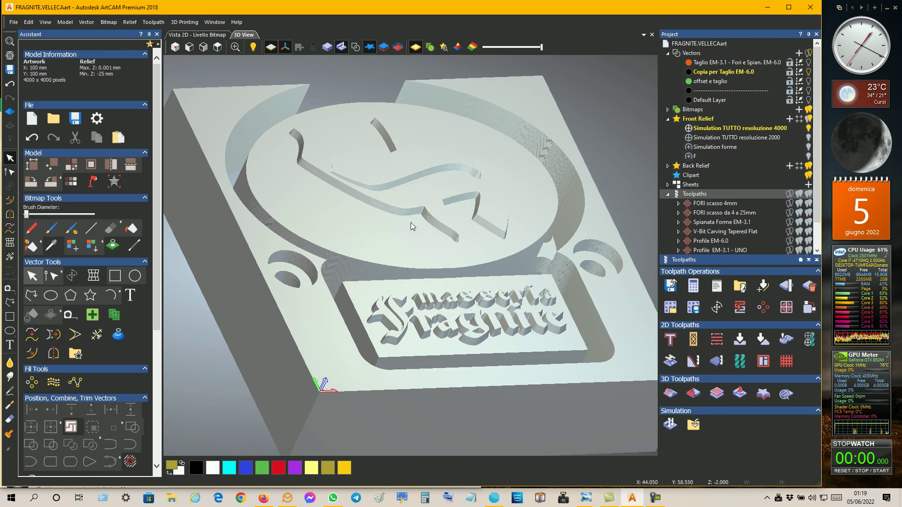
pyautogui.scroll(2, 370, 255)
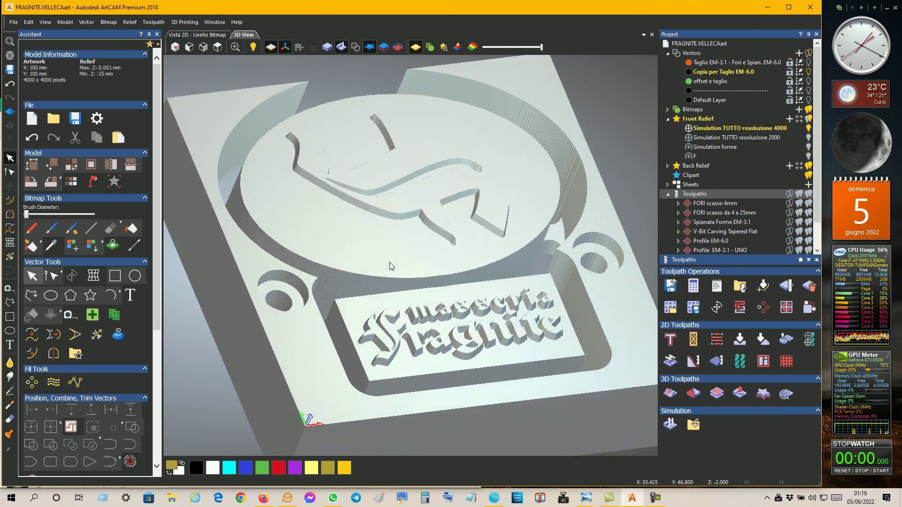
# Delete the toolpath simulation from the project, leaving the Front Relief in the 3D view.
pyautogui.scroll(-1, 728, 241)
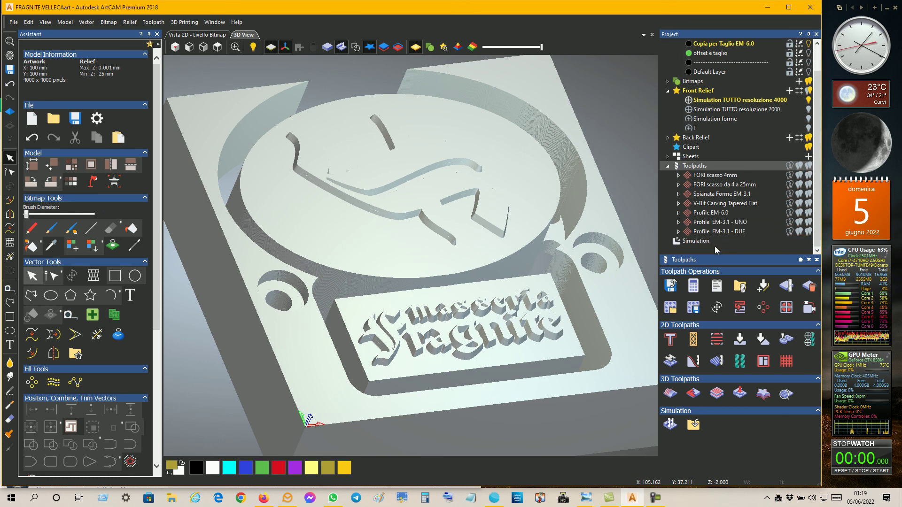
pyautogui.click(705, 241)
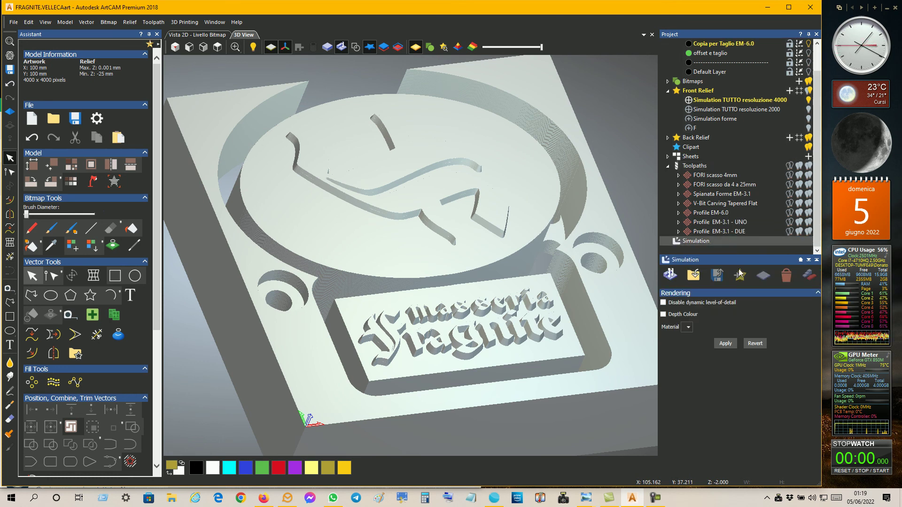
pyautogui.click(786, 277)
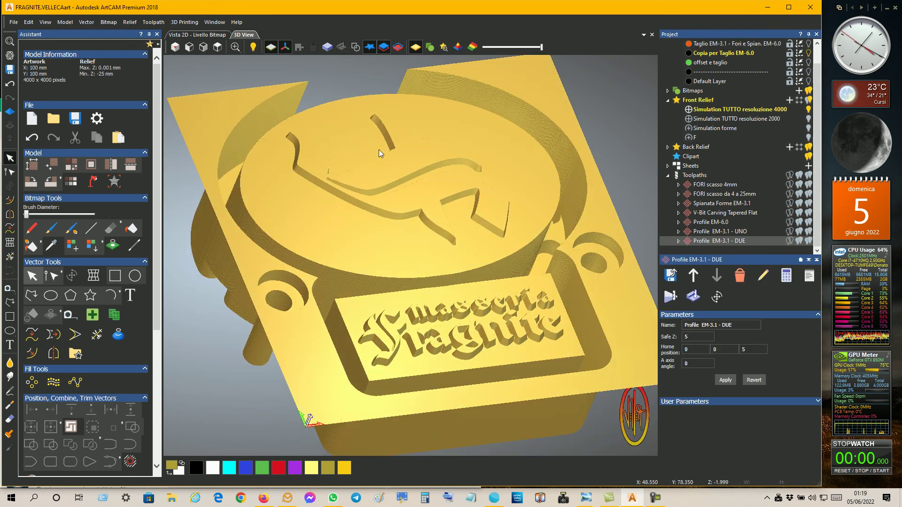
# Examine the plaque's front relief from several angles, including its carved emblem, lettering and side walls.
pyautogui.moveTo(382, 154); pyautogui.dragTo(378, 145)
pyautogui.moveTo(373, 180); pyautogui.dragTo(376, 206)
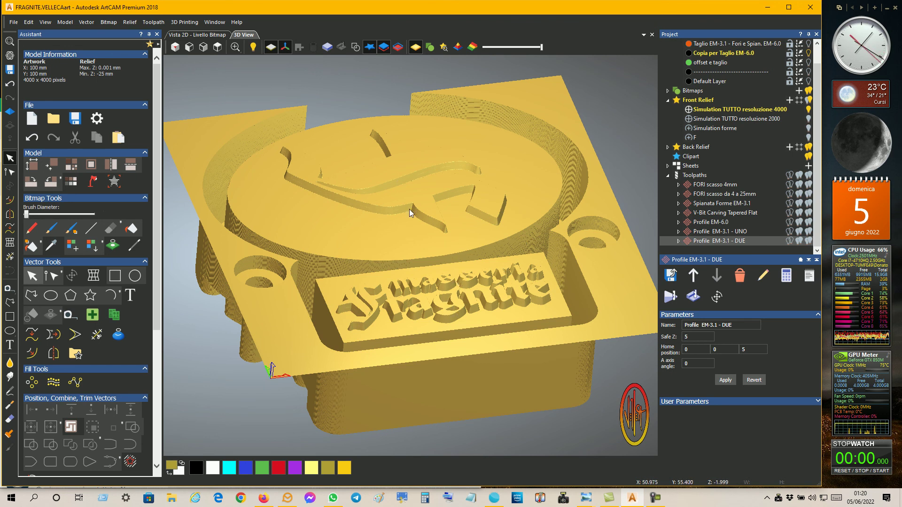
pyautogui.moveTo(423, 196); pyautogui.dragTo(444, 300)
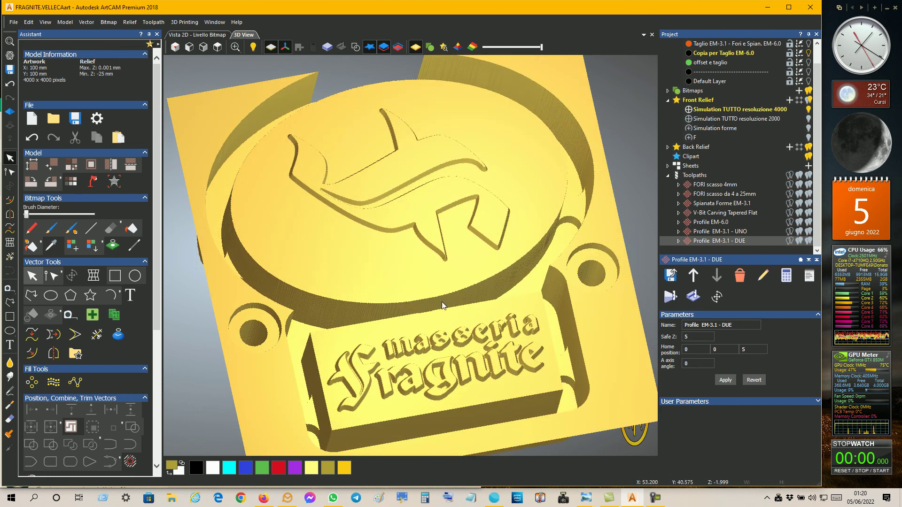
pyautogui.scroll(-1, 445, 300)
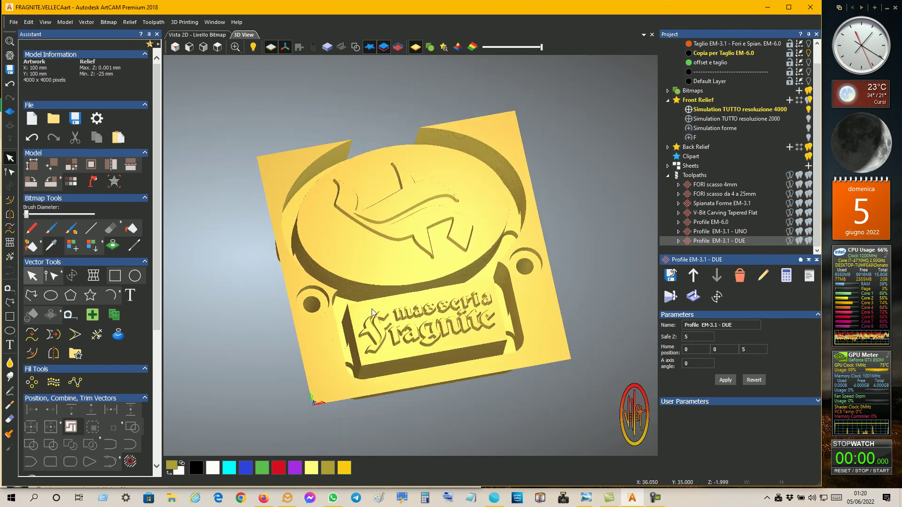